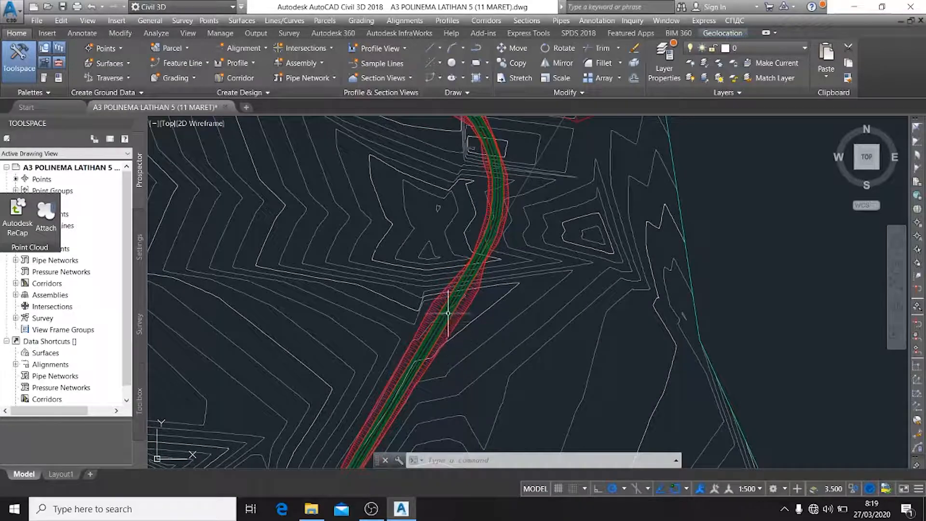
Examine the road corridor and its slopes on the contour plan
scroll(540, 296, "down", 5)
scroll(490, 214, "up", 5)
scroll(490, 214, "down", 5)
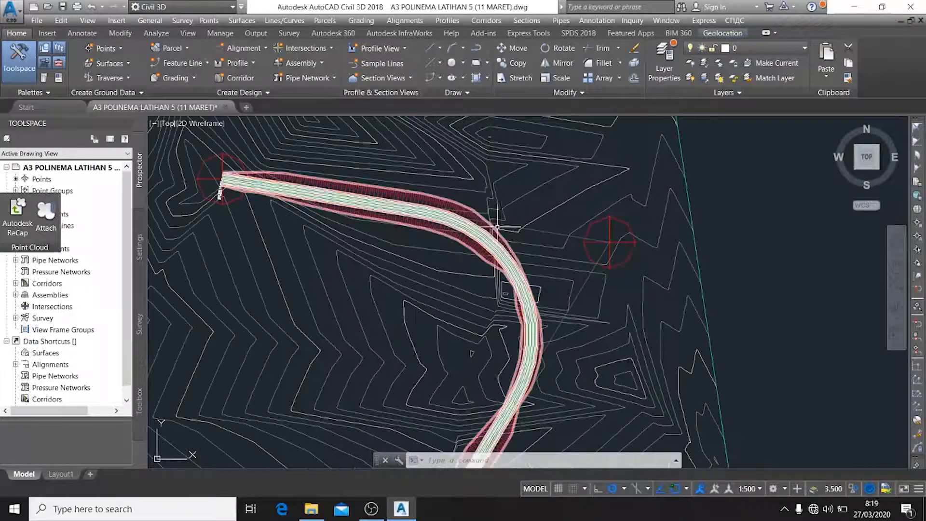
middle_click_drag(667, 263, 625, 217)
scroll(544, 220, "down", 1)
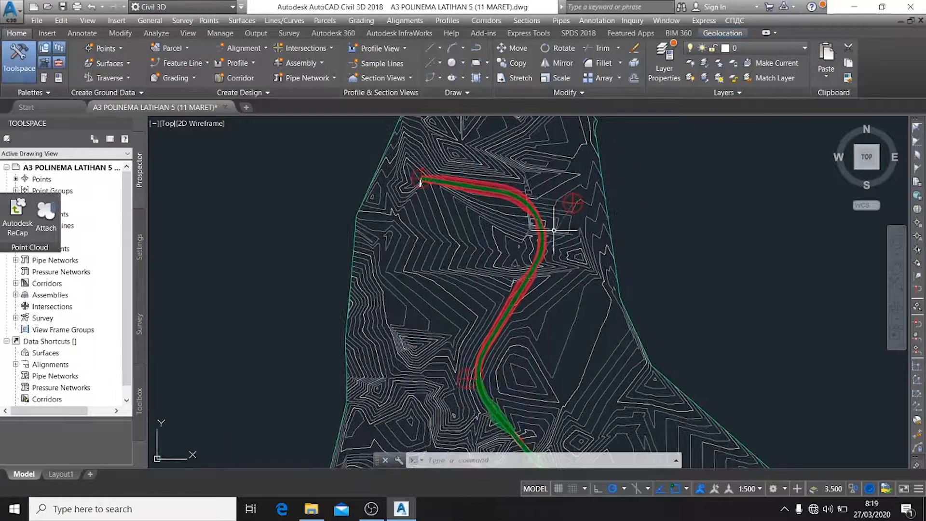
scroll(533, 223, "up", 5)
scroll(492, 207, "down", 2)
scroll(521, 256, "up", 1)
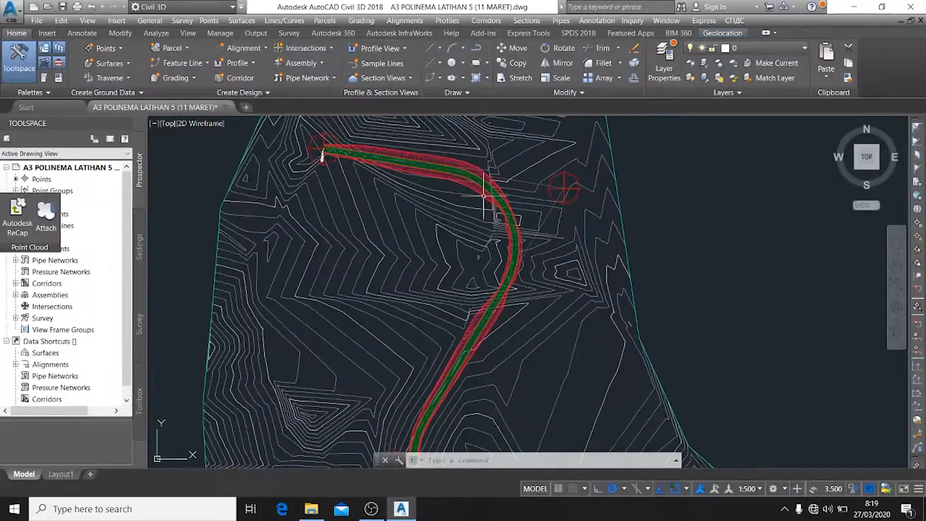
scroll(487, 205, "down", 2)
Examine the road's profile view beside the contour plan
mouse_move(563, 250)
middle_mouse_down()
mouse_move(519, 284)
mouse_move(433, 387)
middle_mouse_up()
scroll(664, 219, "down", 2)
mouse_move(665, 219)
middle_mouse_down()
mouse_move(628, 244)
mouse_move(525, 253)
middle_mouse_up()
scroll(617, 198, "up", 2)
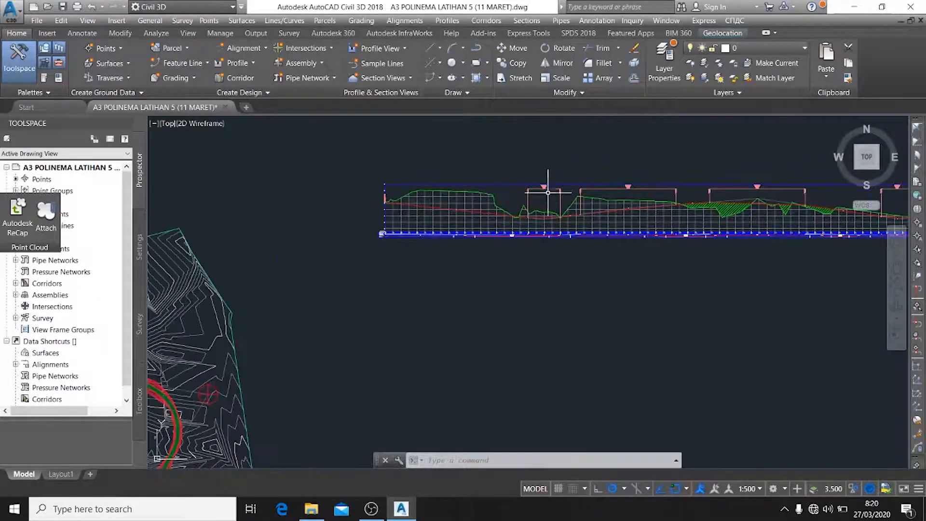
scroll(547, 190, "up", 2)
scroll(590, 213, "down", 1)
middle_click_drag(662, 228, 563, 241)
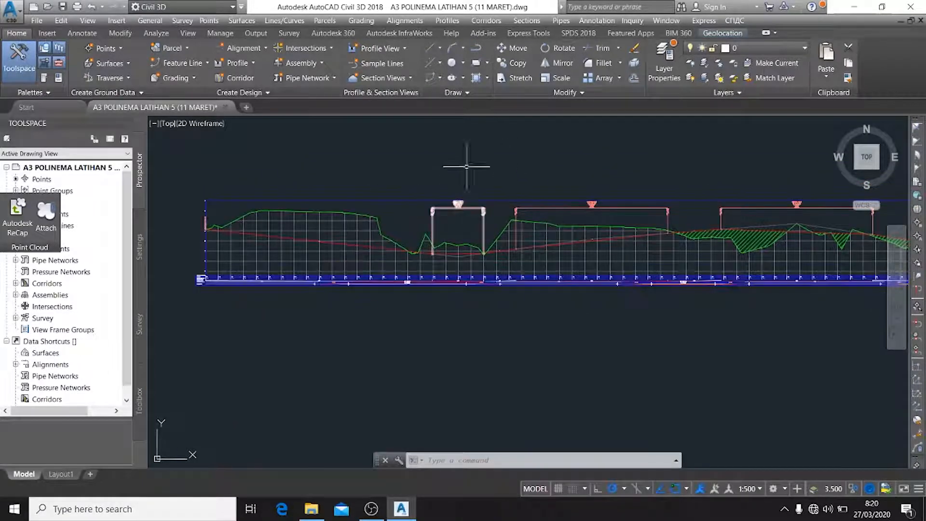
scroll(475, 161, "down", 1)
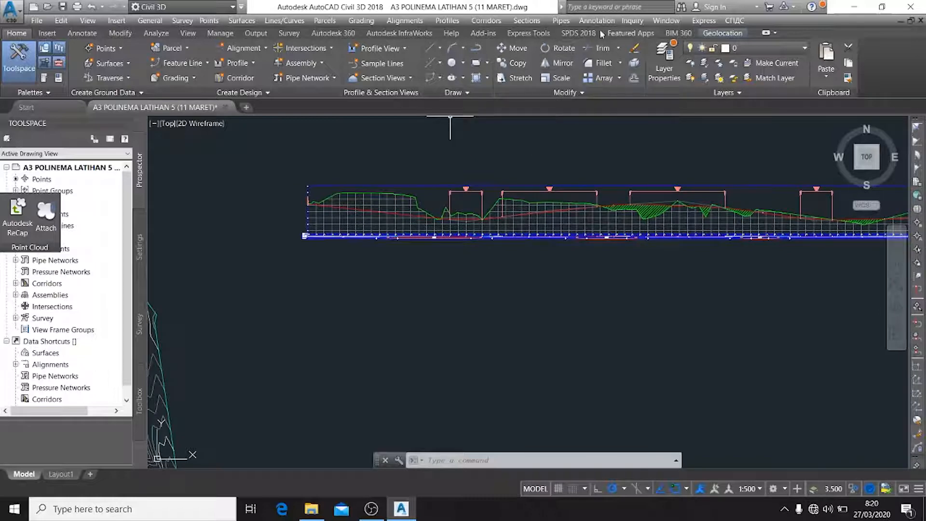
Start creating sample lines for Alignment - HORISONTAL with the By range of stations method
left_click(527, 23)
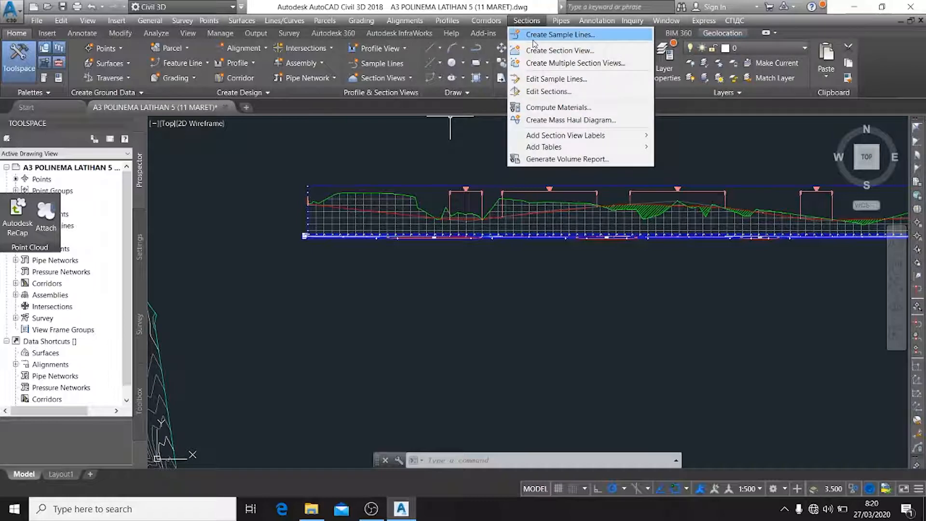
left_click(533, 39)
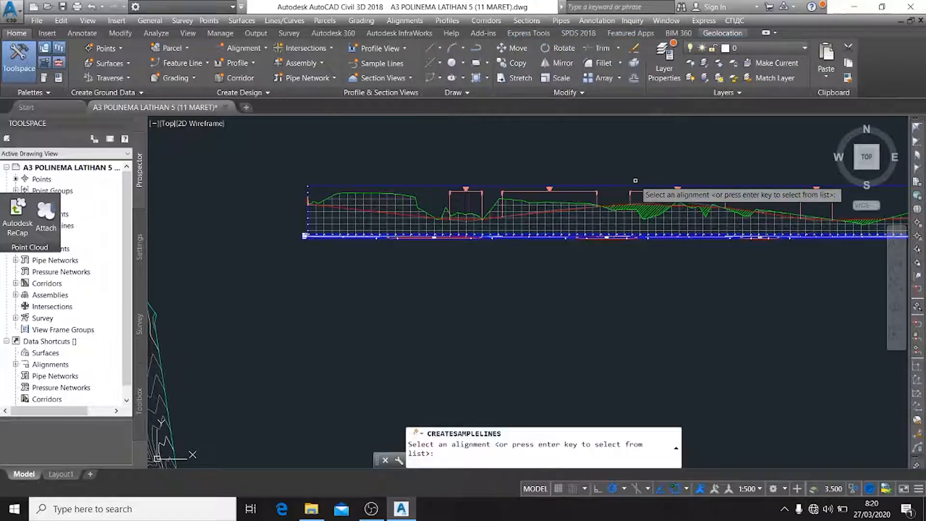
key("Return")
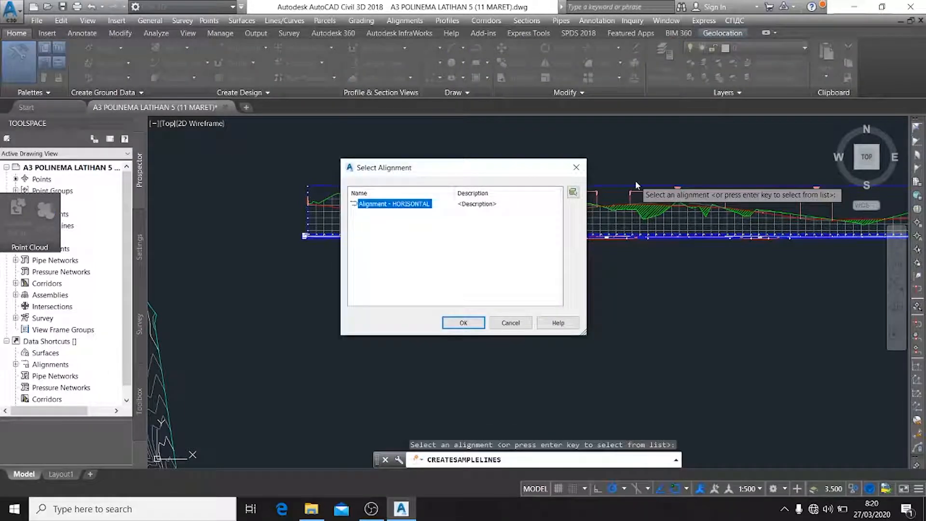
key("Return")
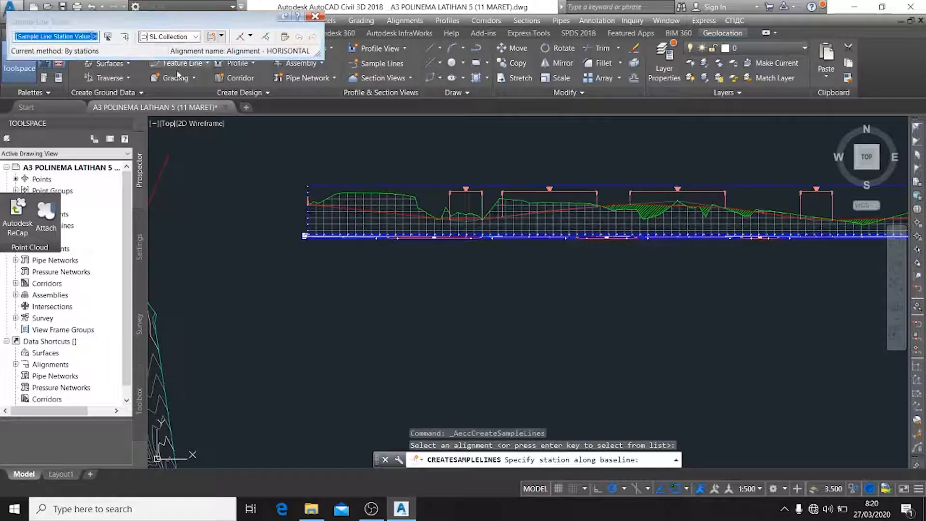
left_click(250, 37)
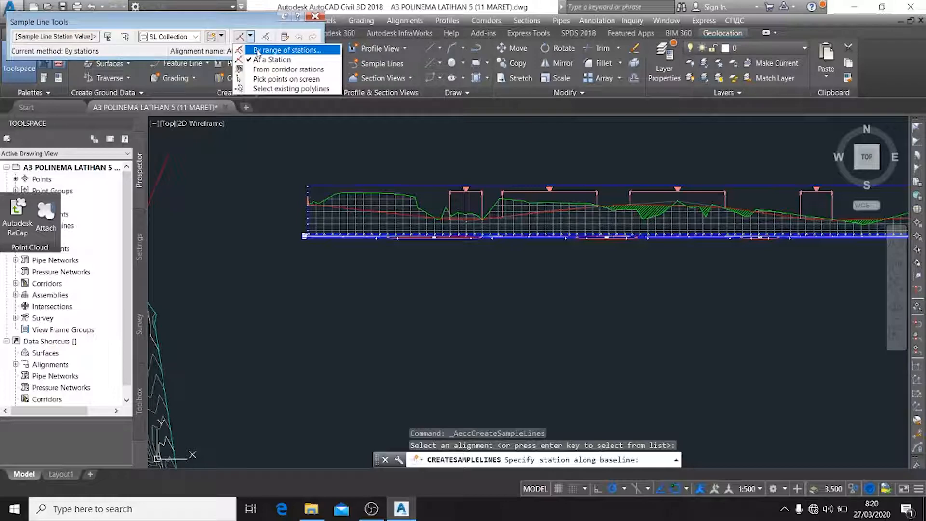
left_click(258, 50)
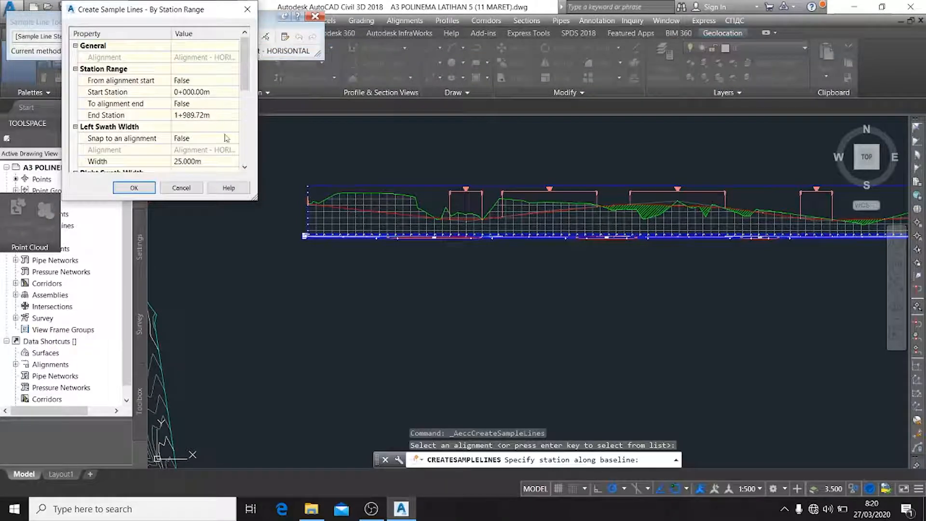
Create sample lines over the station range, keeping 25 m left and right swath widths and 50 m increments along tangents, curves and spirals
left_click(245, 167)
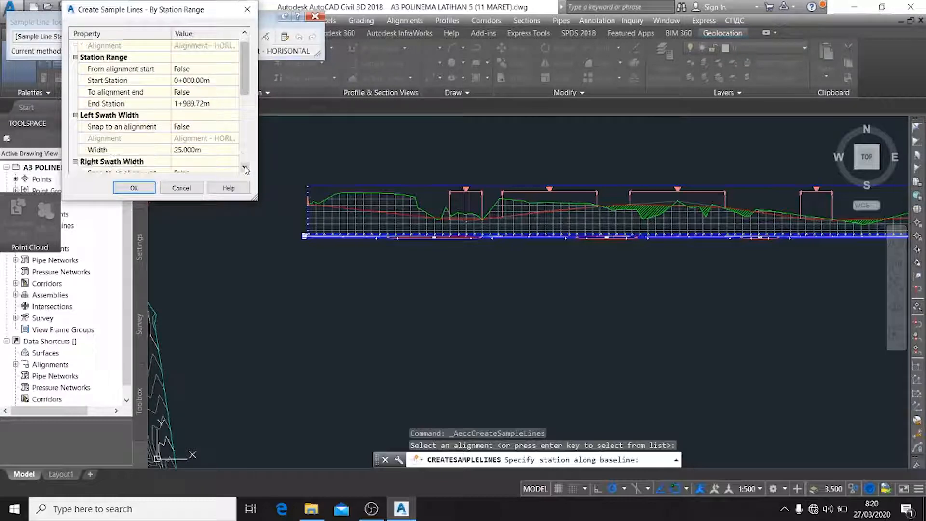
left_click(245, 168)
left_click(245, 167)
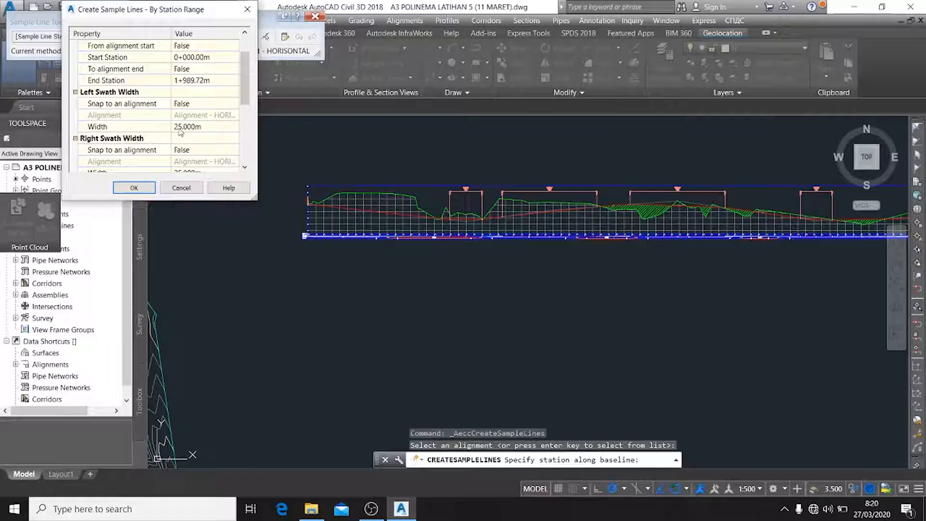
left_click(246, 166)
left_click(245, 166)
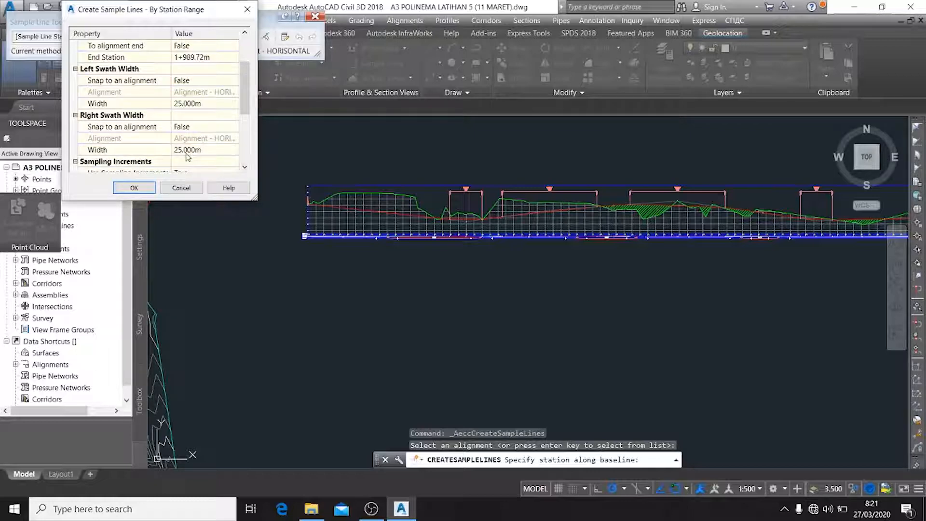
left_click(244, 168)
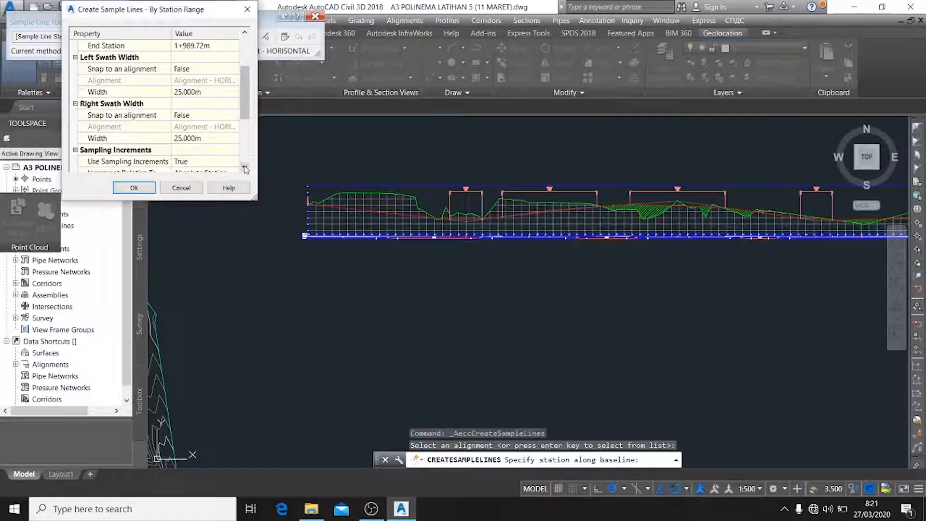
left_click(244, 168)
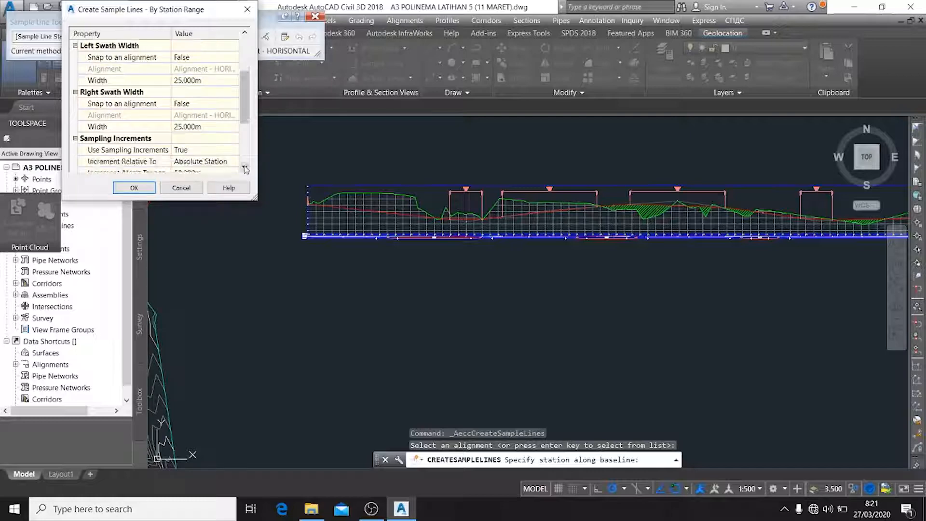
left_click(245, 168)
left_click(245, 168)
left_click(245, 168)
left_click(245, 169)
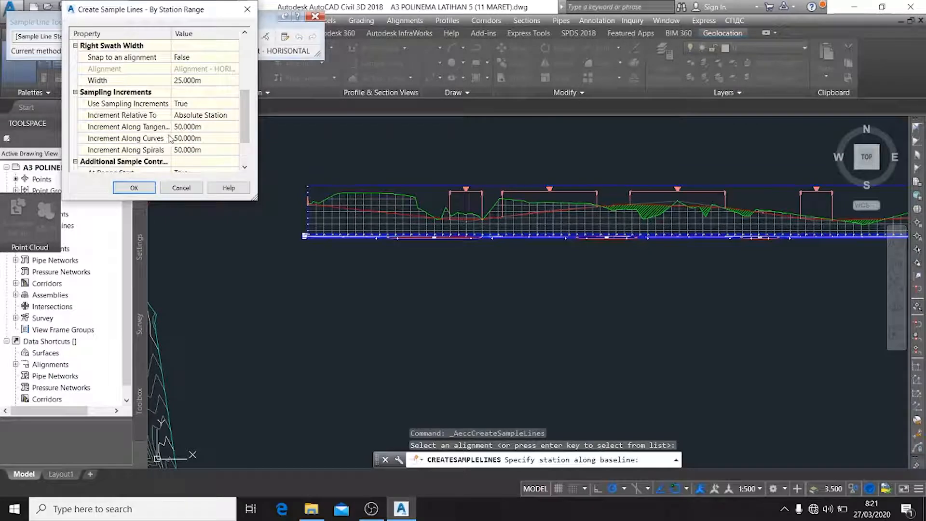
left_click_drag(171, 134, 188, 138)
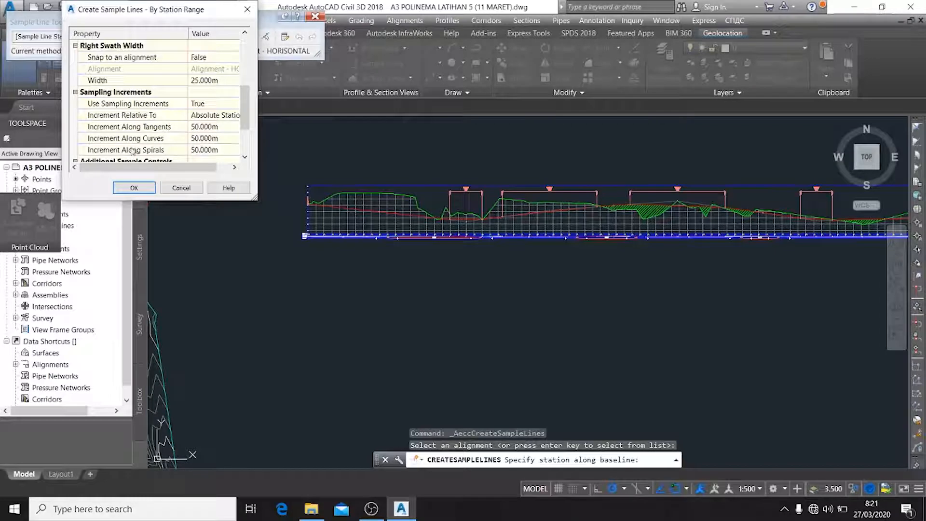
scroll(206, 146, "down", 2)
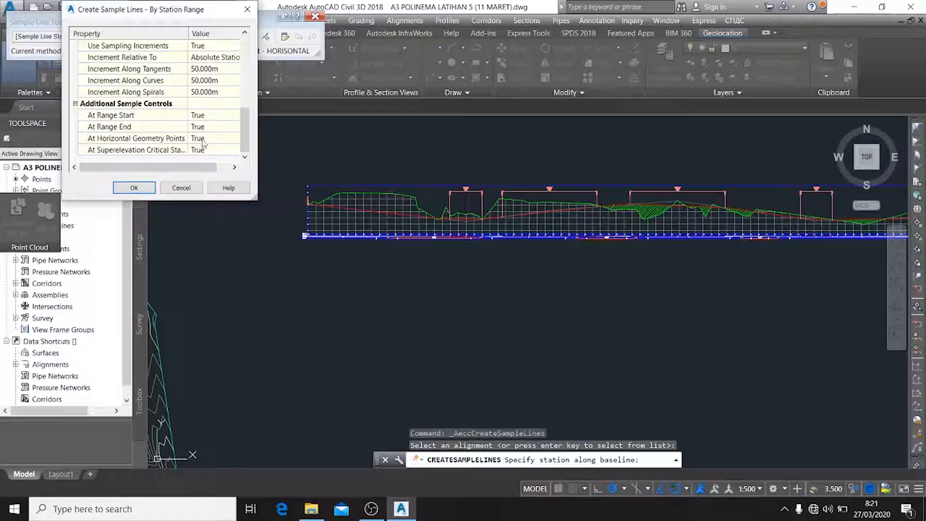
left_click(134, 188)
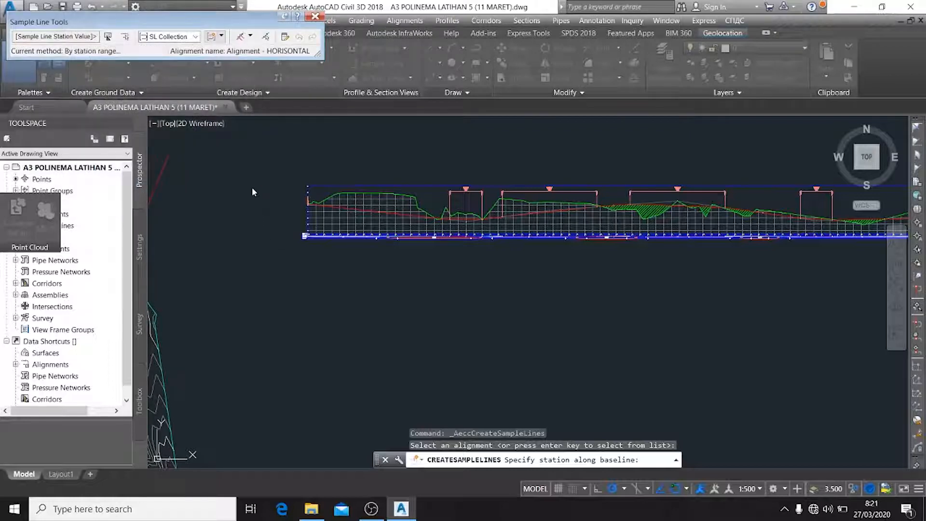
Add a single sample line at about station 0+475 with the default 25 m swath widths and finish the sample line command
scroll(273, 205, "down", 4)
scroll(231, 292, "up", 2)
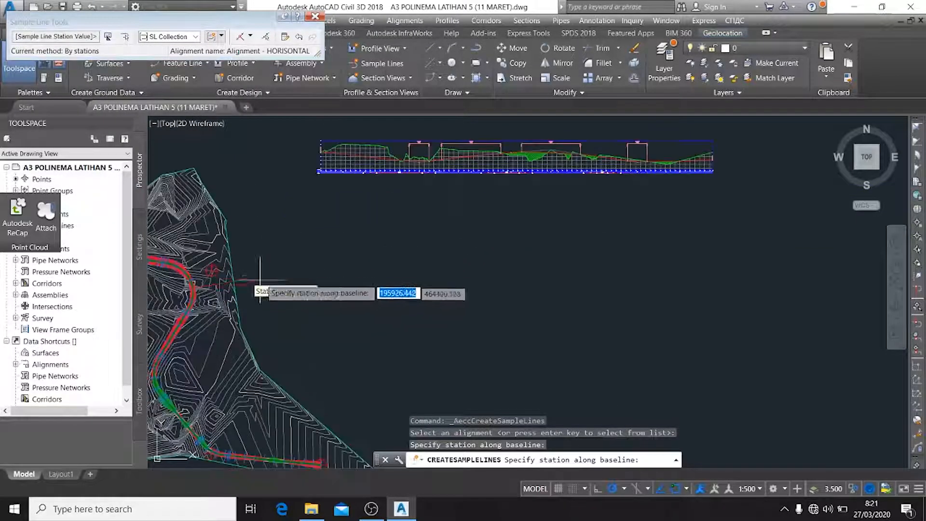
middle_click_drag(306, 219, 494, 211)
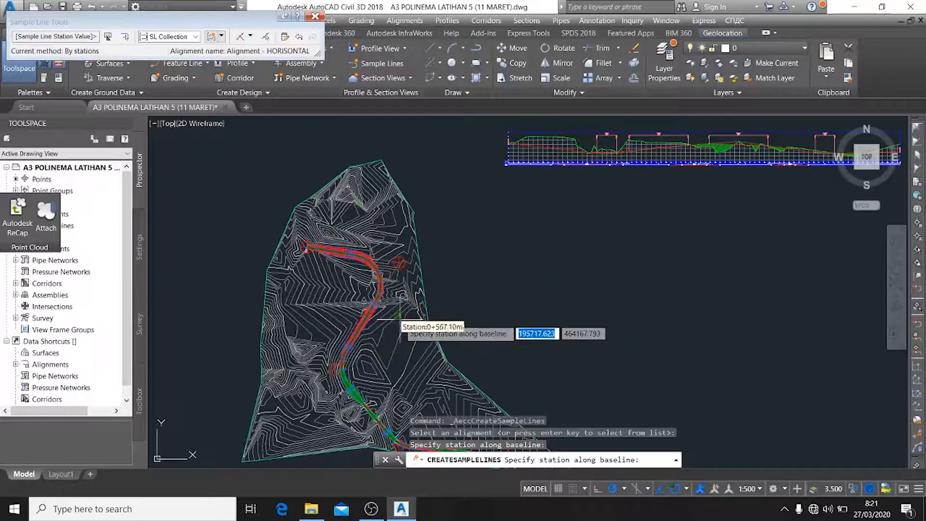
scroll(394, 306, "up", 5)
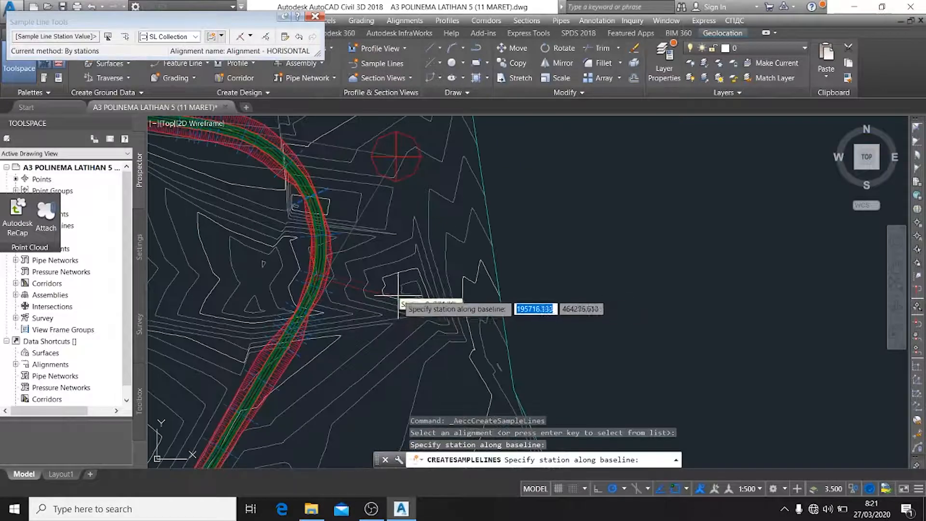
left_click(397, 261)
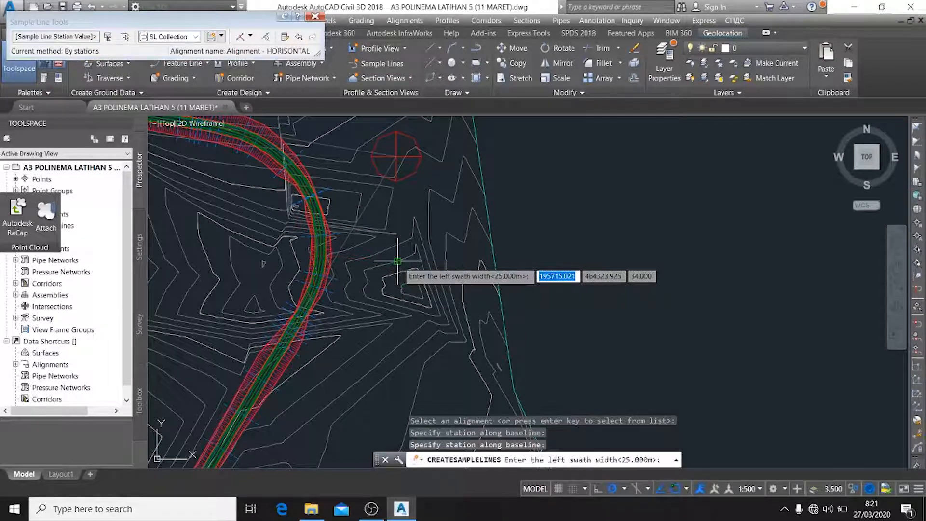
key("Return")
key("Return")
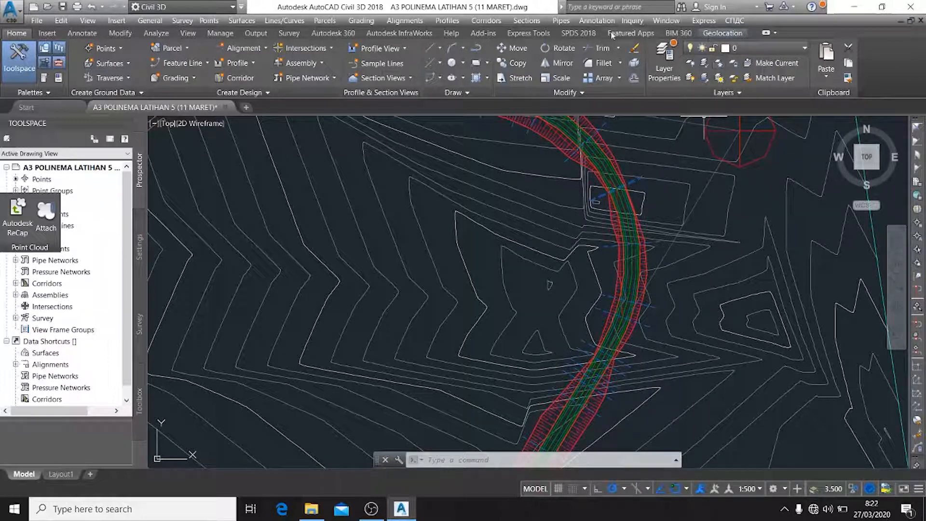
Start creating multiple section views and add the prefix "CROSS SECTION MLG" to the section view name
left_click(526, 20)
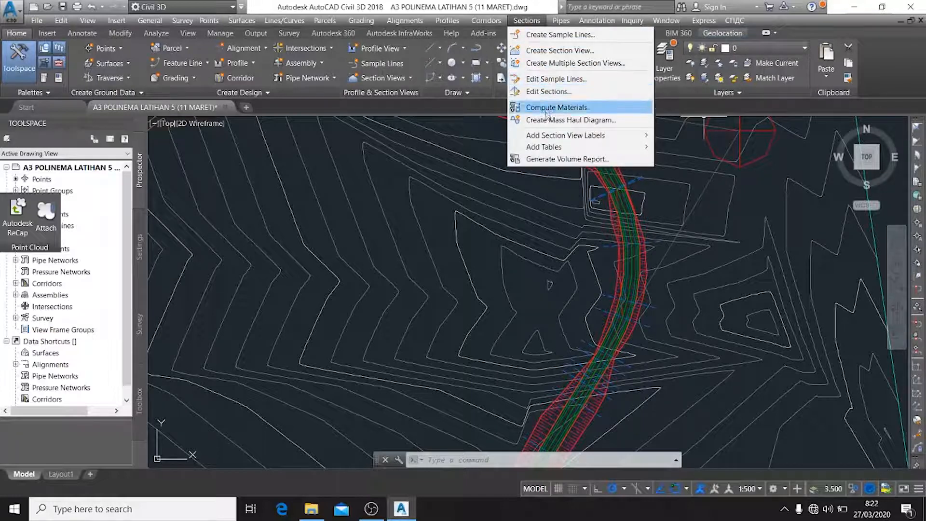
left_click(549, 66)
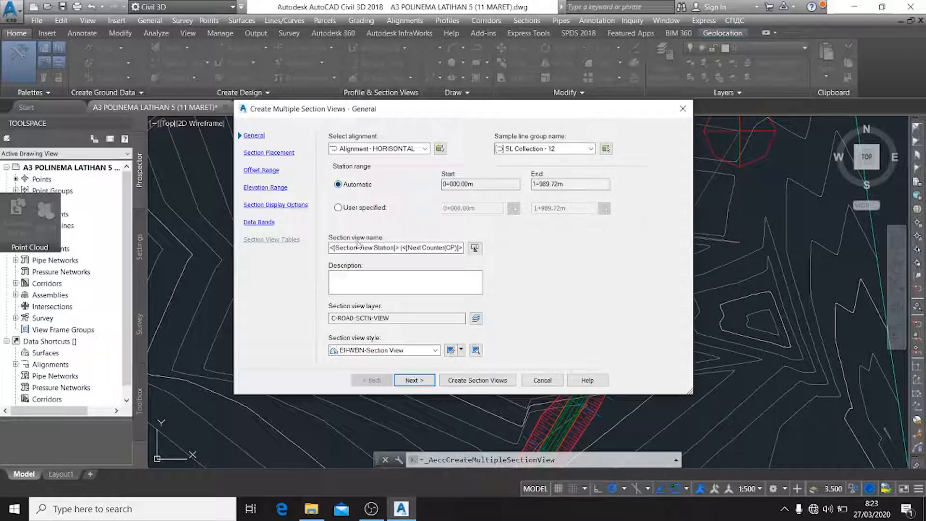
left_click(330, 251)
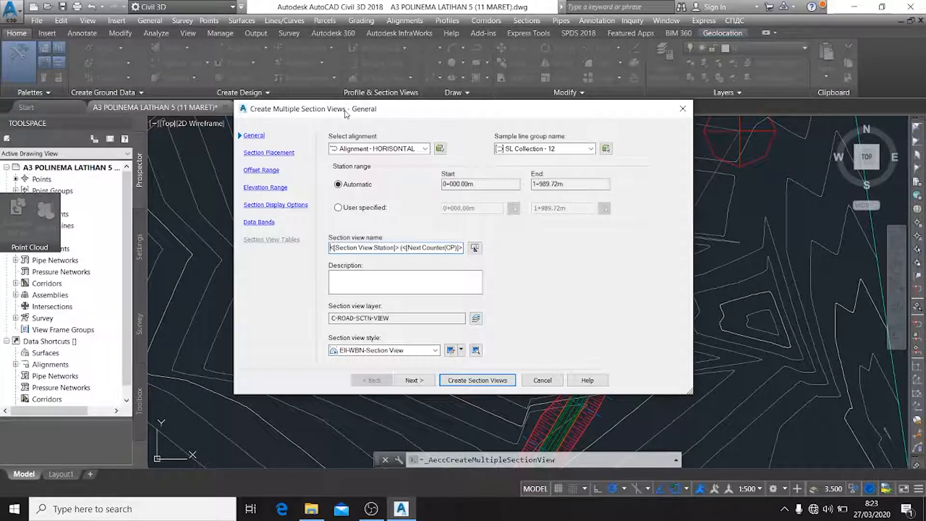
type("CROSS ")
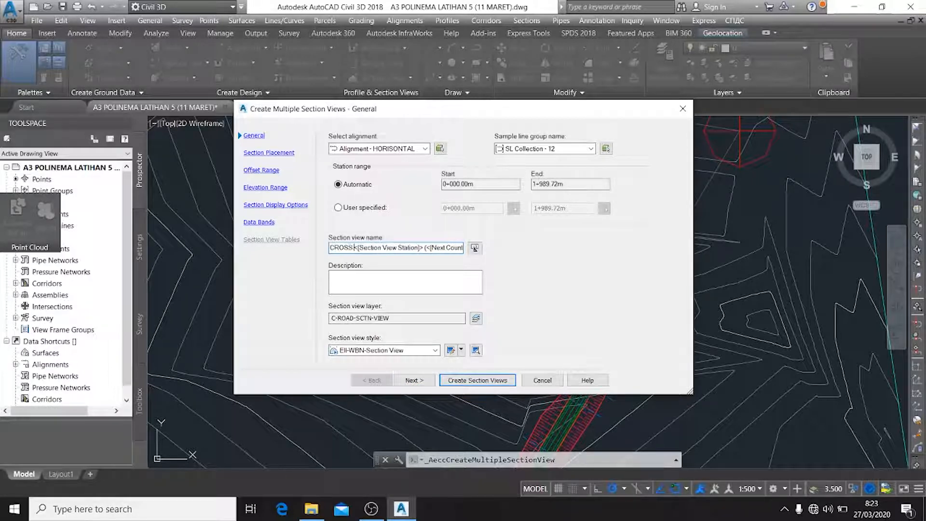
type("SECTION")
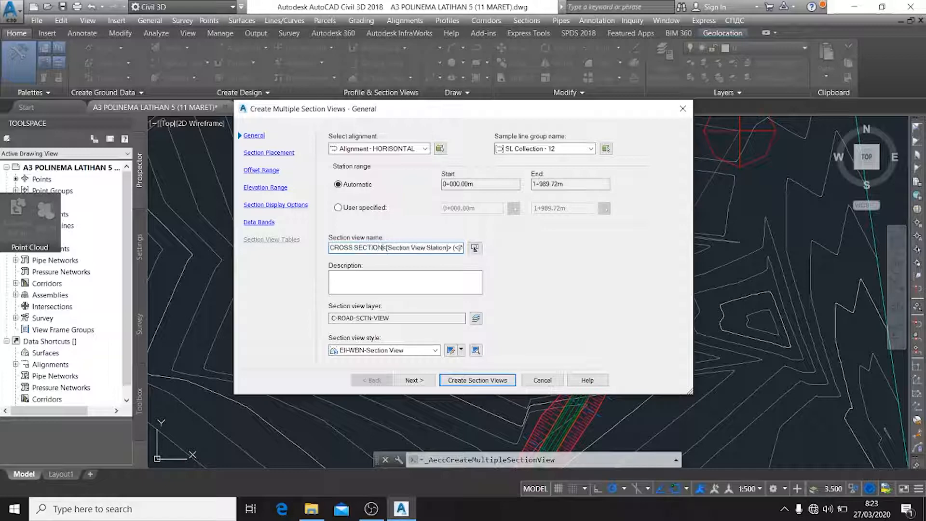
type(" MLG")
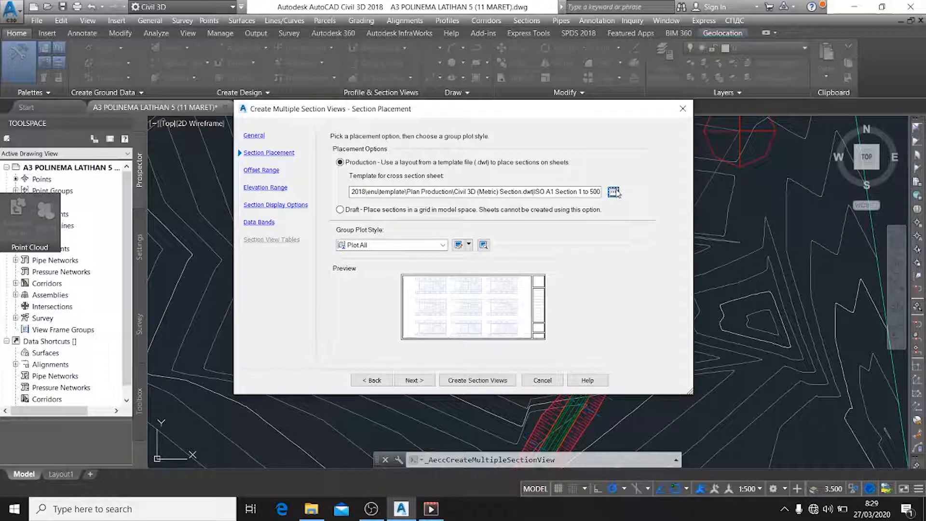
Place the sections using the ISO A1 Section 1 to 500 layout and Plot All style, keeping automatic offset and elevation ranges
left_click(613, 192)
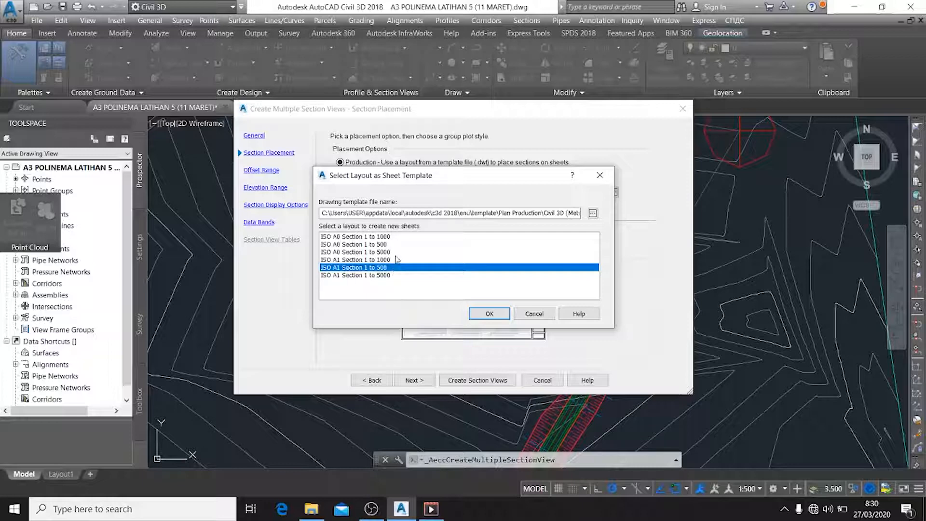
left_click(489, 314)
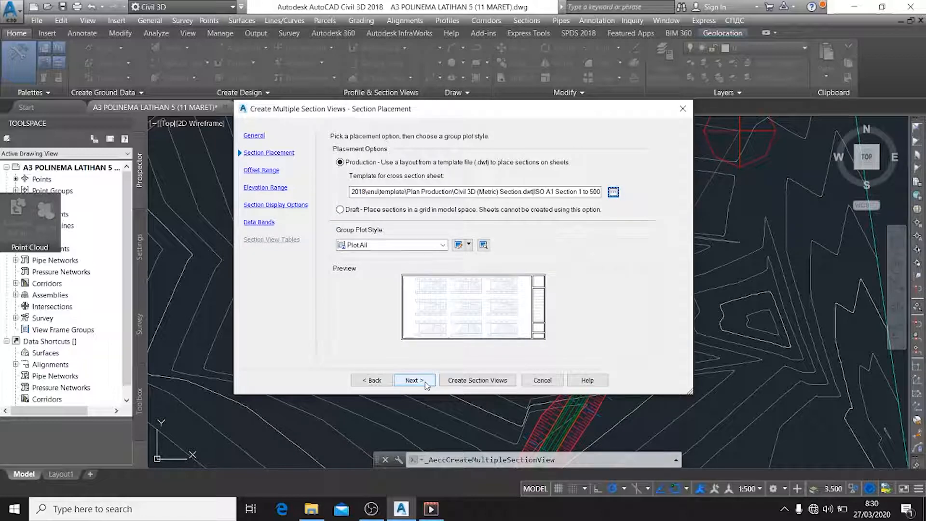
left_click(440, 246)
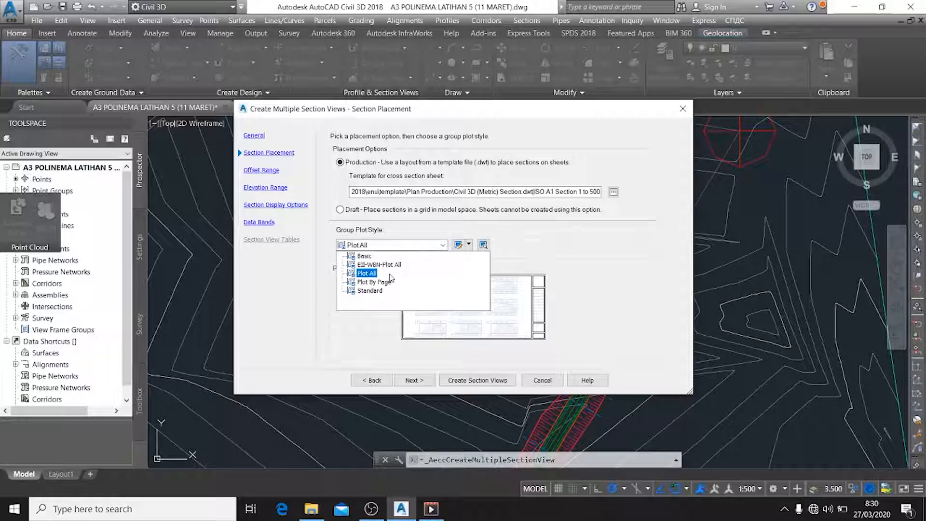
left_click(367, 273)
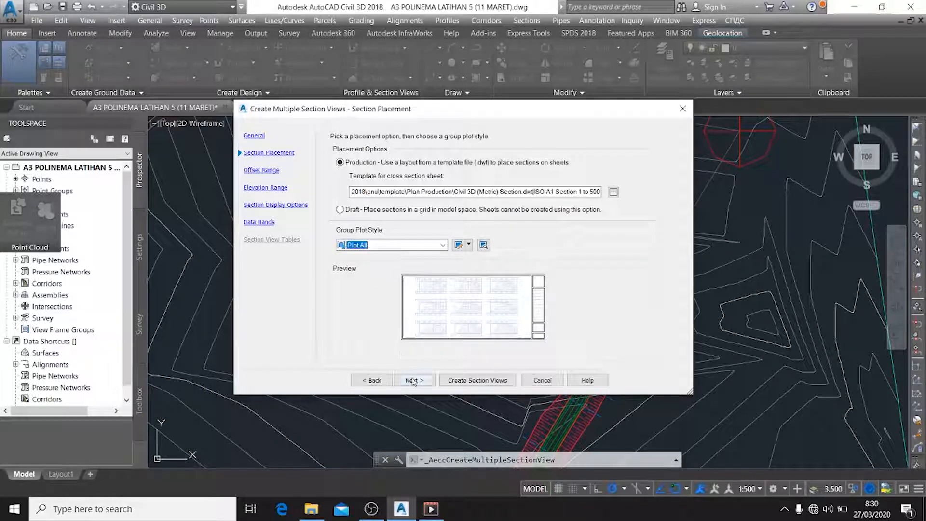
left_click(413, 381)
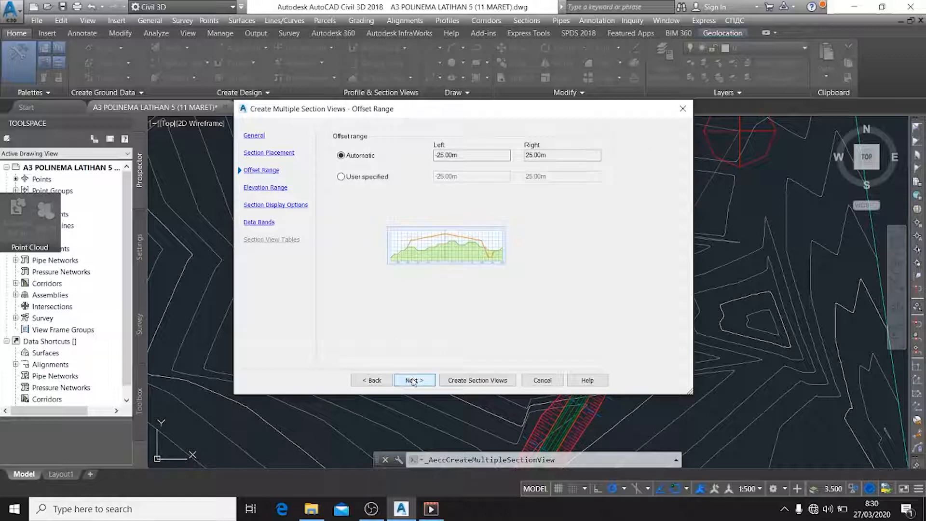
left_click(413, 381)
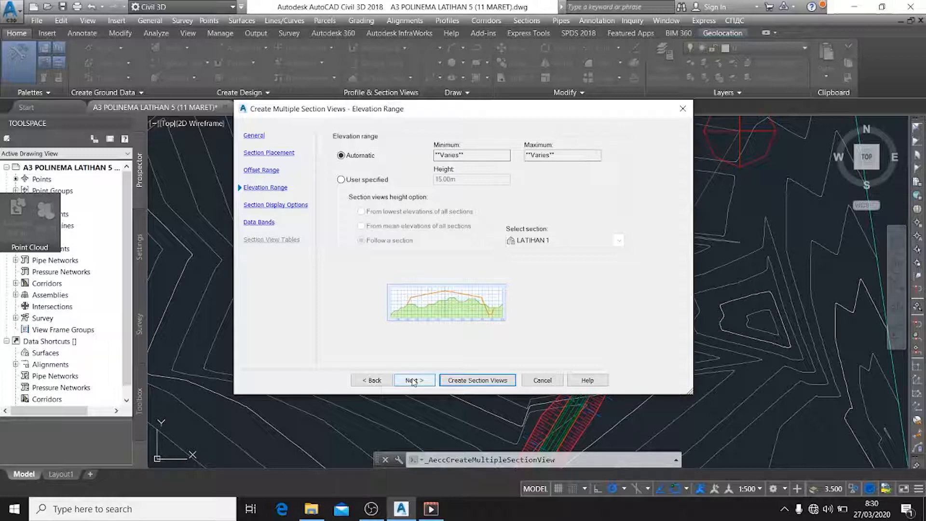
left_click(414, 381)
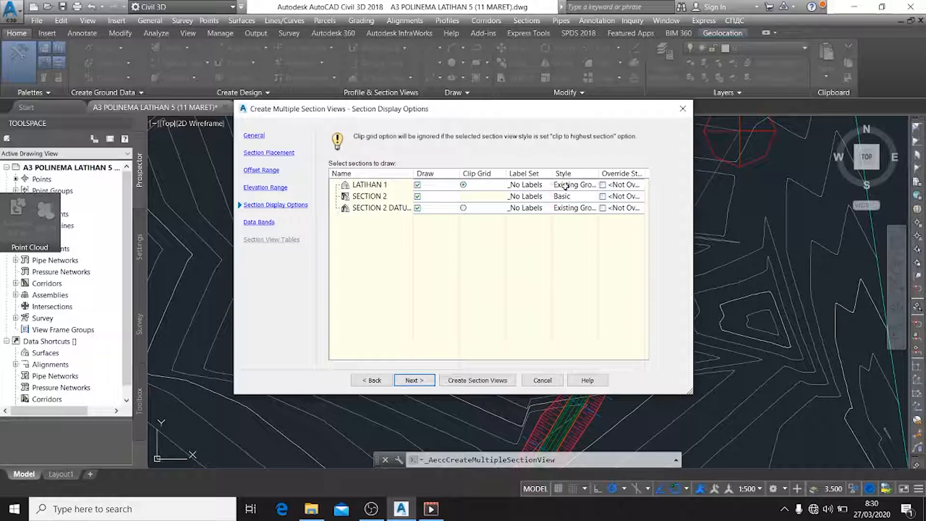
Keep Existing Ground as the section style for LATIHAN 1 in the section display options
left_click(549, 194)
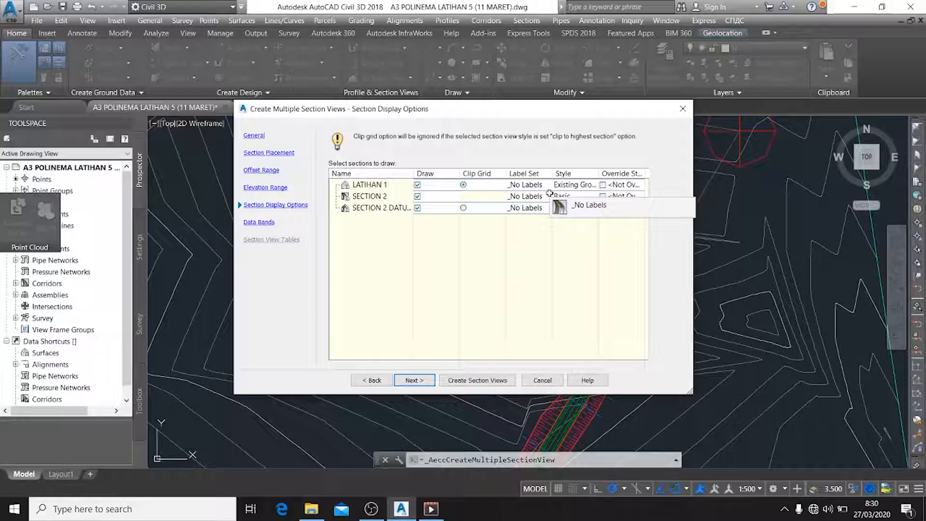
left_click(563, 185)
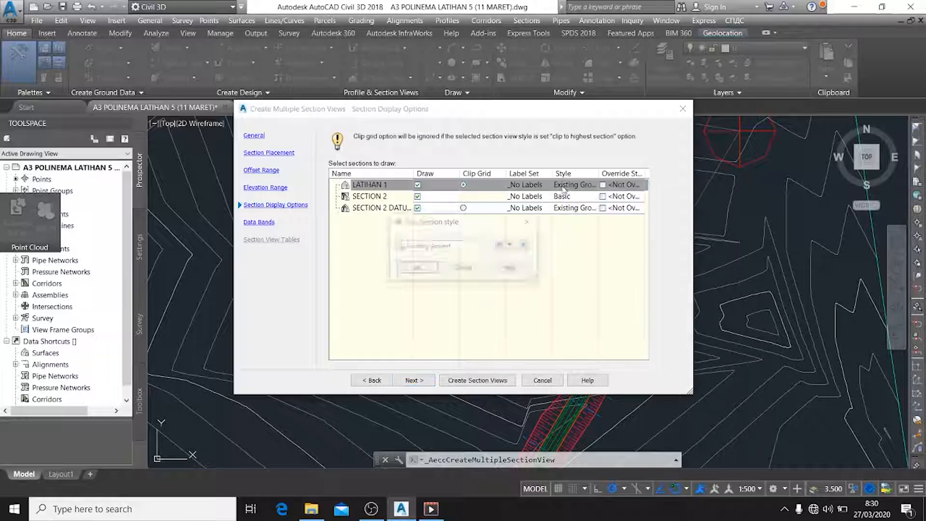
left_click(481, 247)
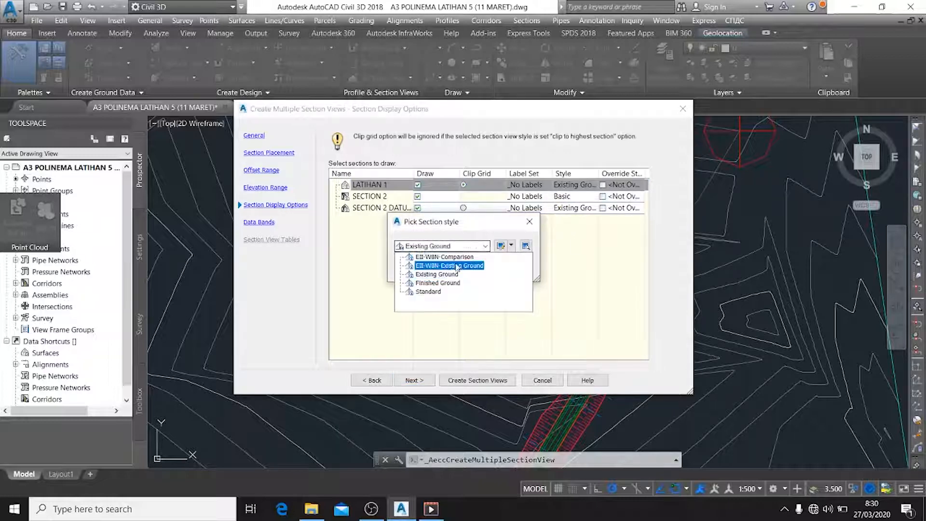
left_click(434, 265)
left_click(428, 269)
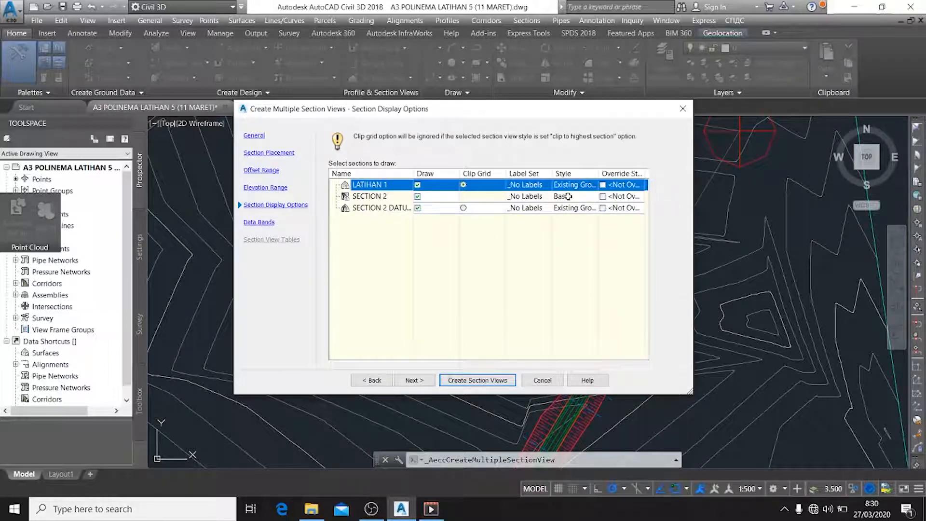
Set the code set style of SECTION 2 to EII-WBN-Code Set Style
left_click(568, 196)
left_click(485, 246)
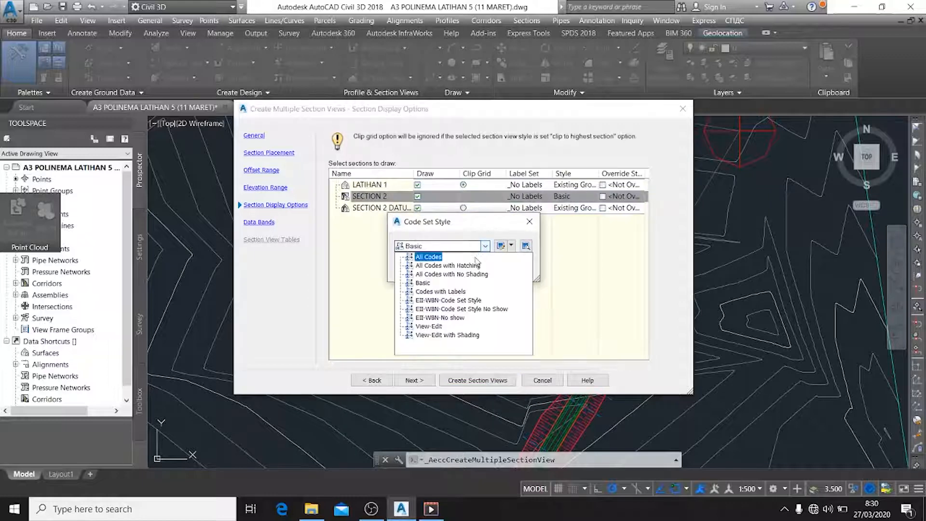
left_click(474, 300)
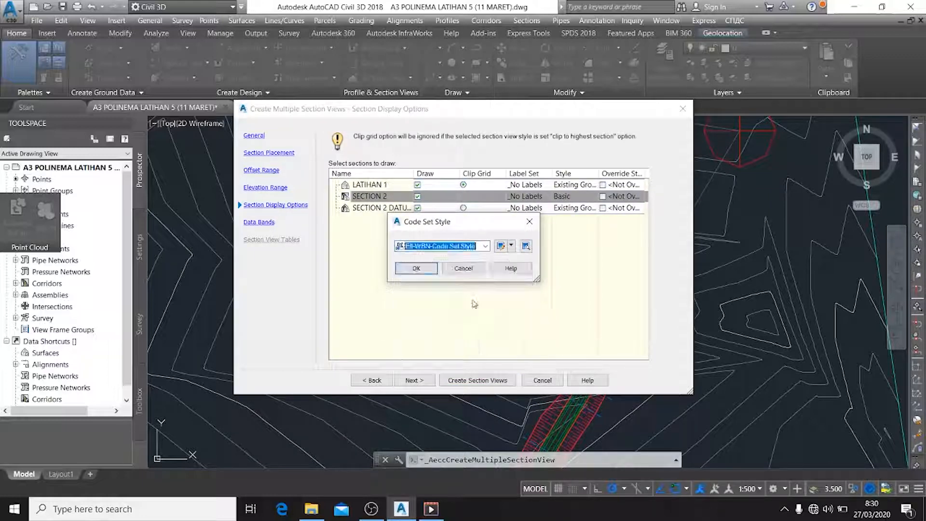
left_click(416, 271)
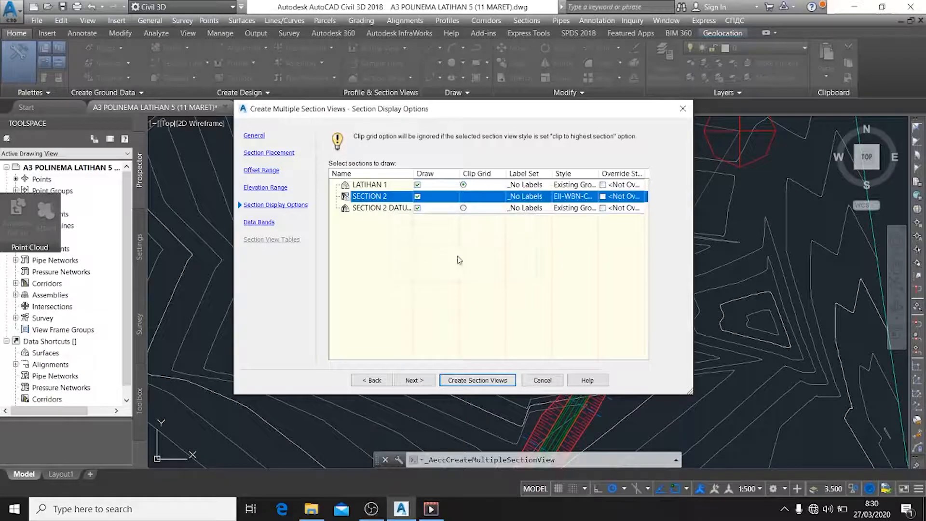
Set the section style of SECTION 2 DATUM to EII-WBN-Comparison and proceed to the data bands
left_click(589, 209)
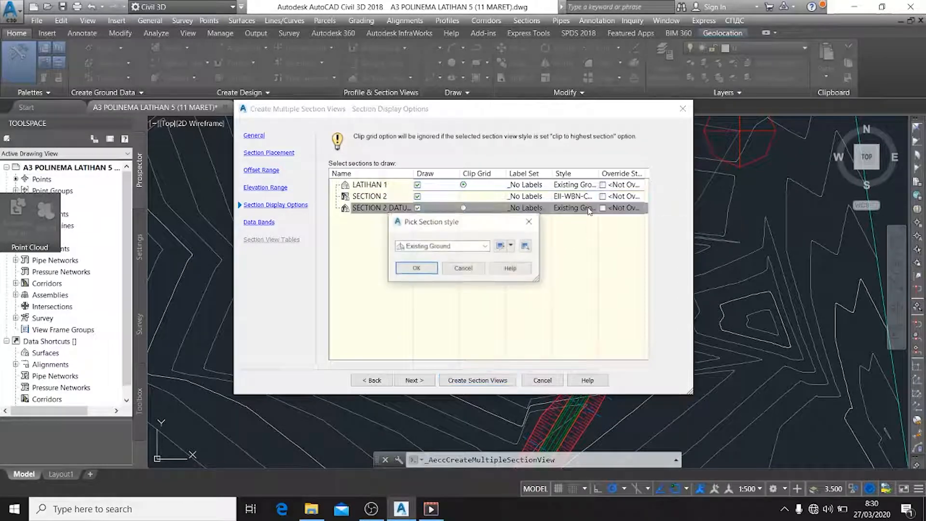
left_click(484, 246)
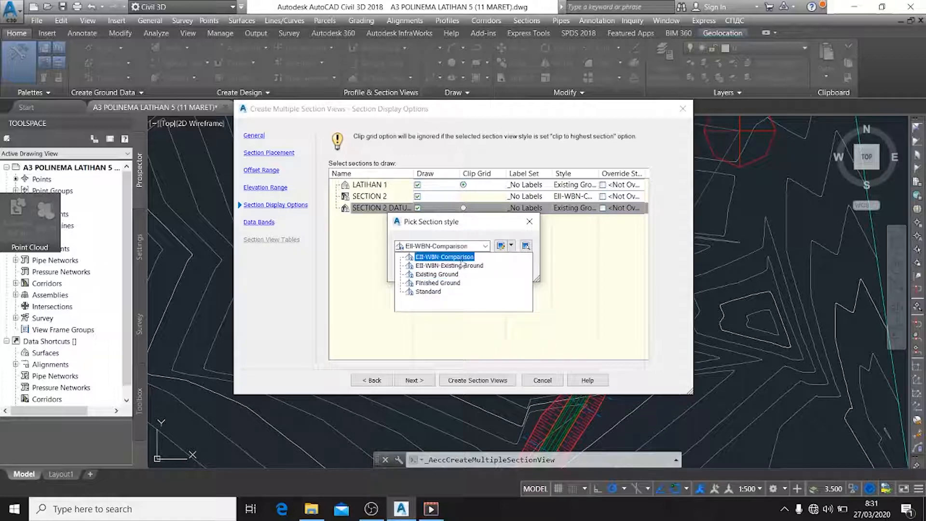
left_click(461, 259)
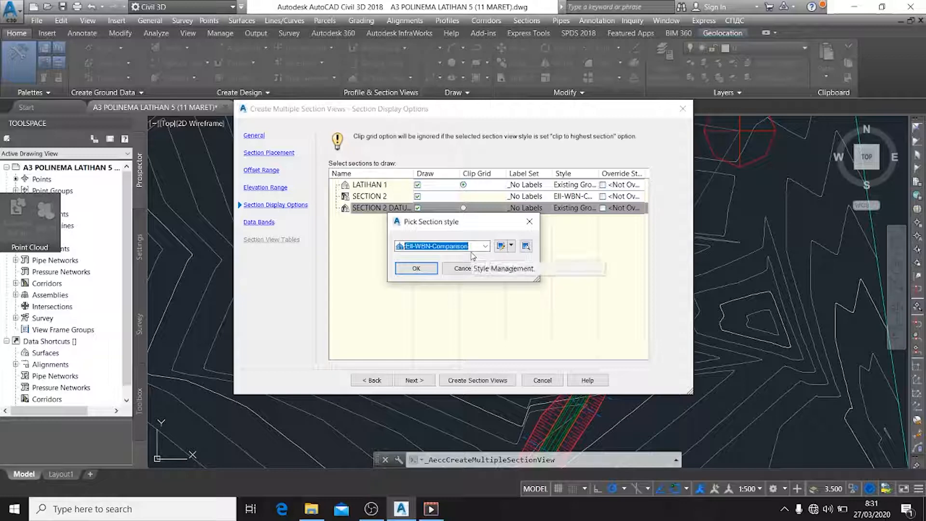
left_click(416, 269)
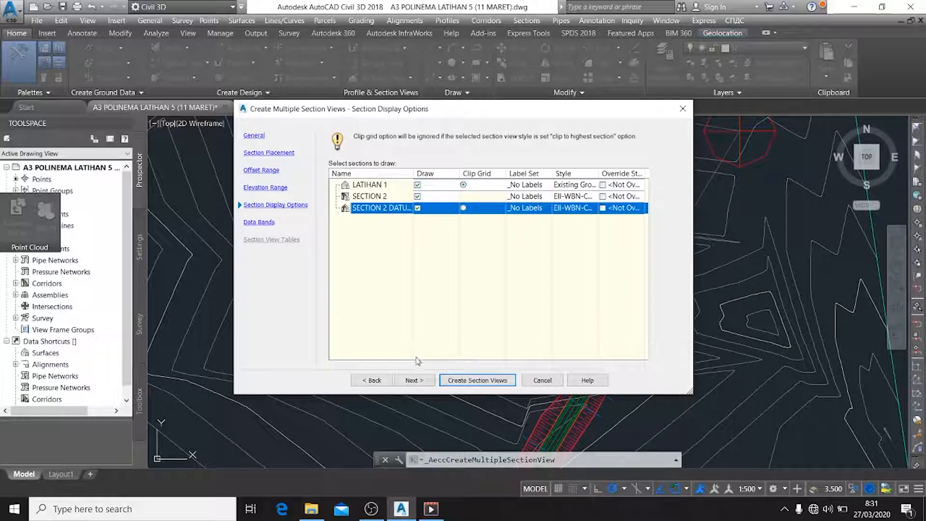
left_click(414, 379)
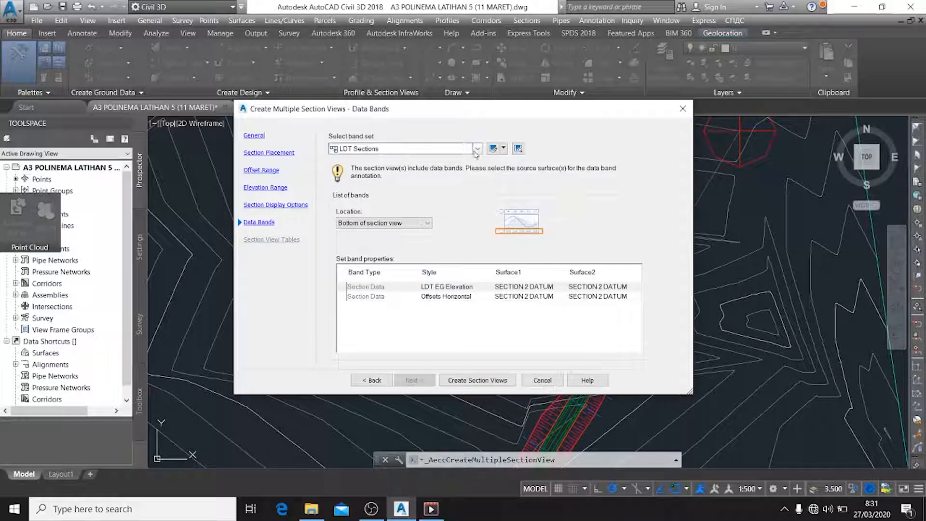
Keep the LDT Sections band set and assign LATIHAN 1 as Surface1 for the LDT EG Elevation and Offsets Horizontal bands
left_click(477, 149)
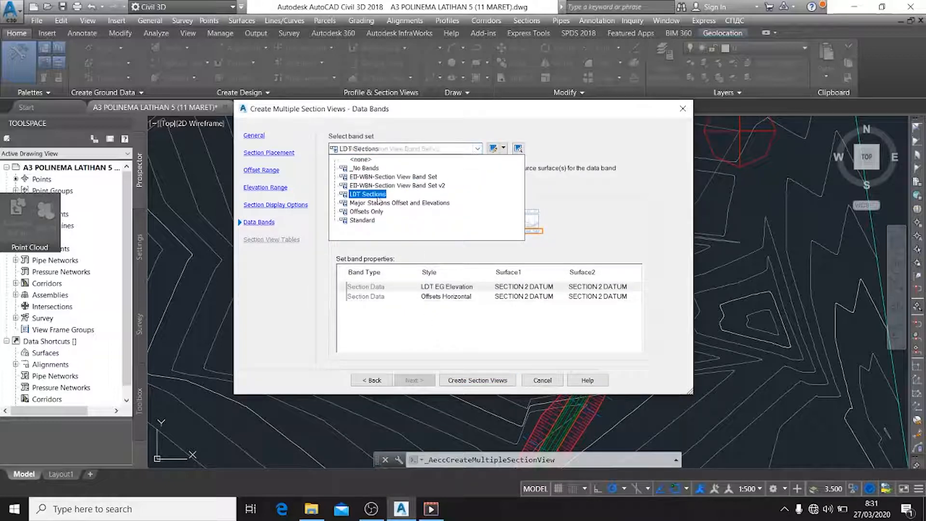
left_click(378, 195)
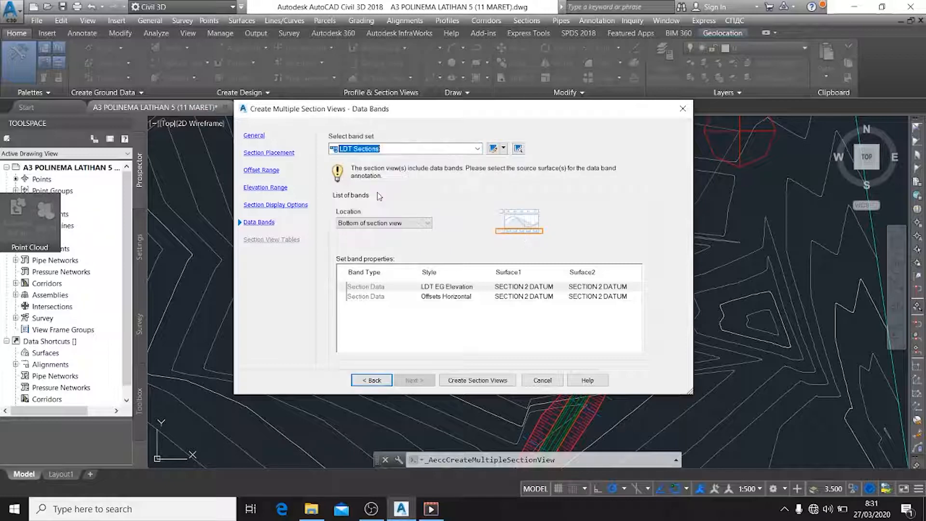
left_click(526, 288)
left_click(528, 287)
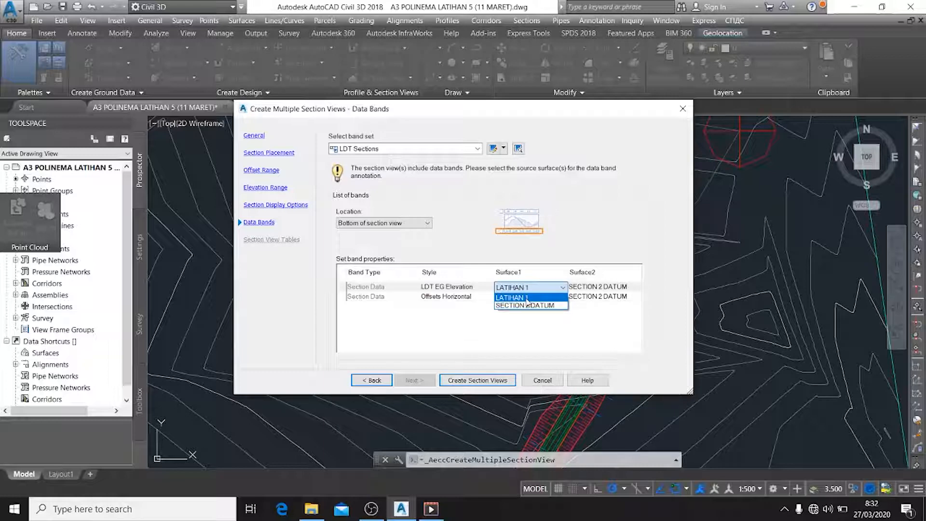
left_click(527, 299)
left_click(527, 298)
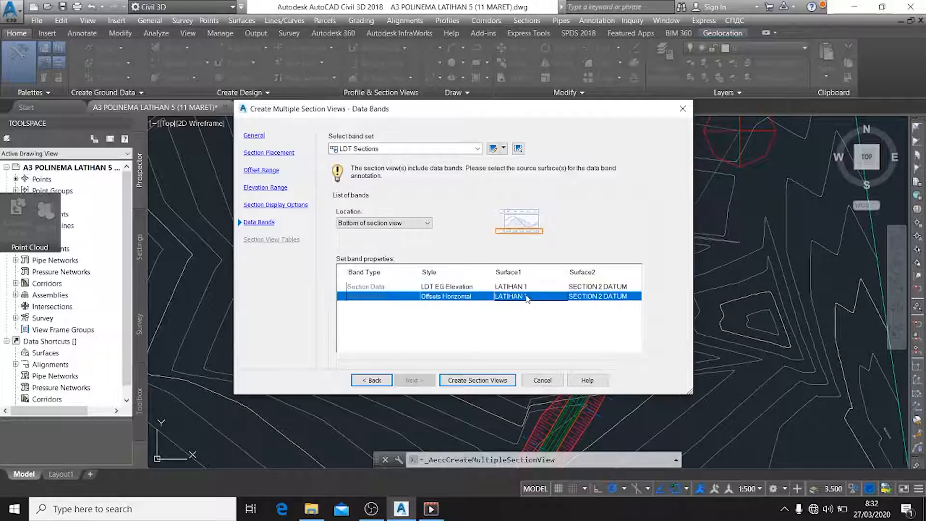
left_click(527, 297)
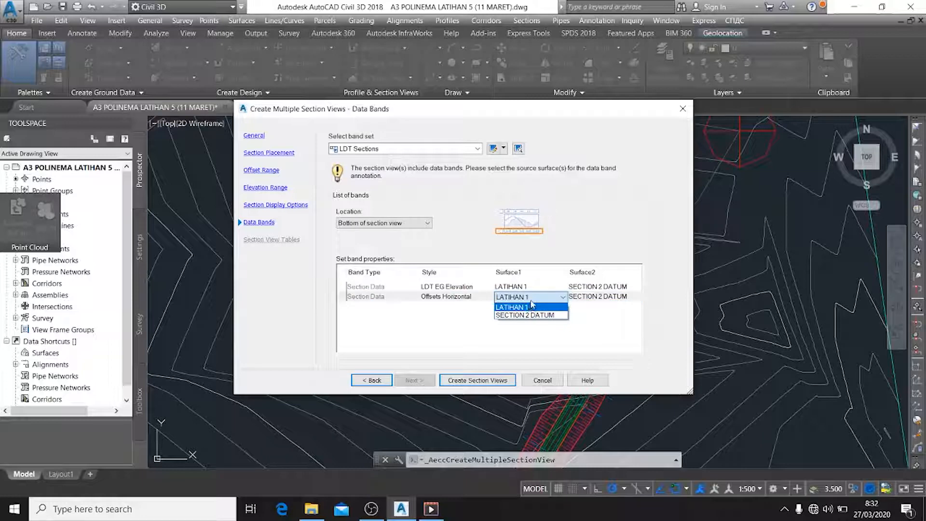
left_click(530, 308)
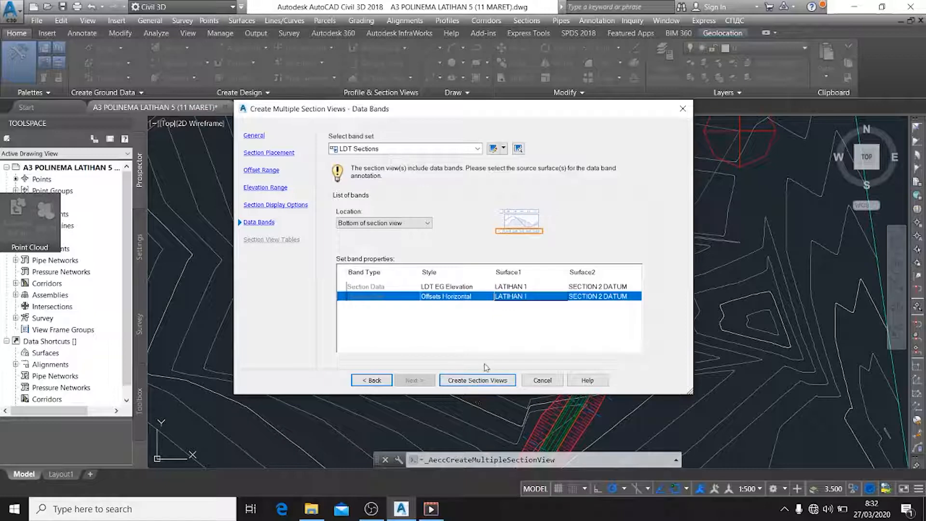
Create the section views, placing their origin in the empty area east of the contour surface and below the profile view
left_click(492, 381)
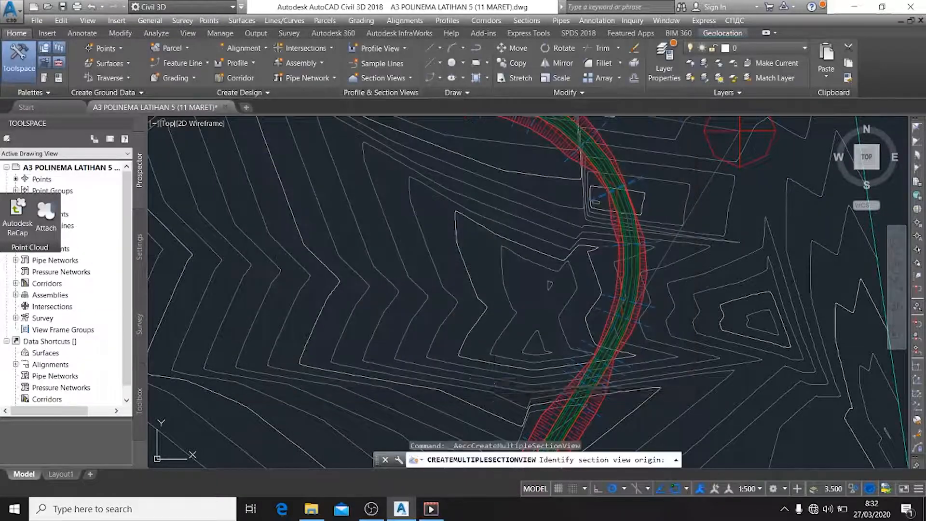
scroll(741, 407, "down", 6)
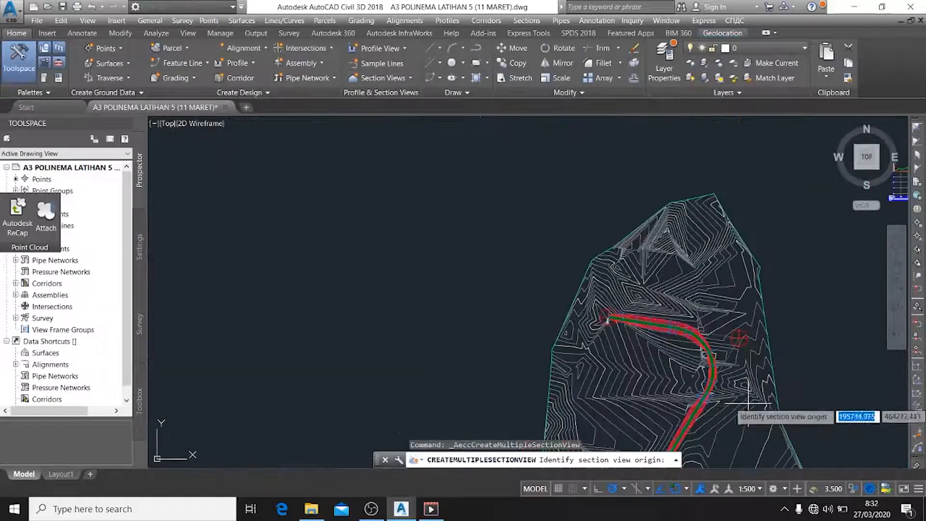
middle_click_drag(748, 403, 371, 335)
scroll(525, 282, "down", 1)
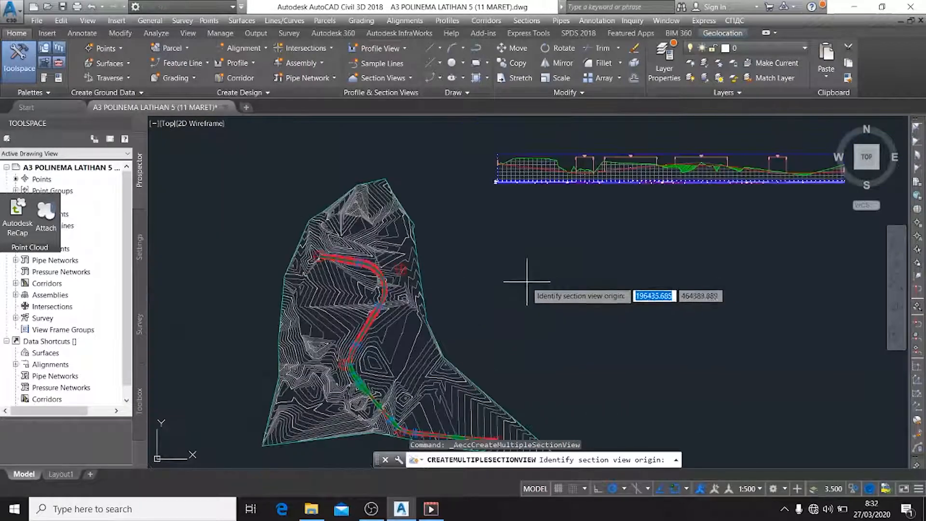
scroll(529, 308, "down", 1)
left_click(529, 308)
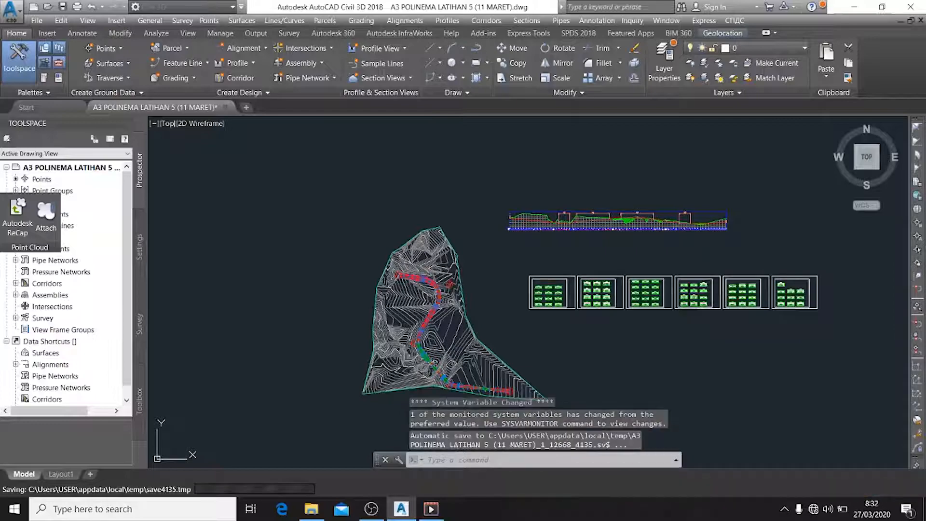
Examine the generated cross section sheets and the individual section views at their stations
scroll(585, 304, "up", 6)
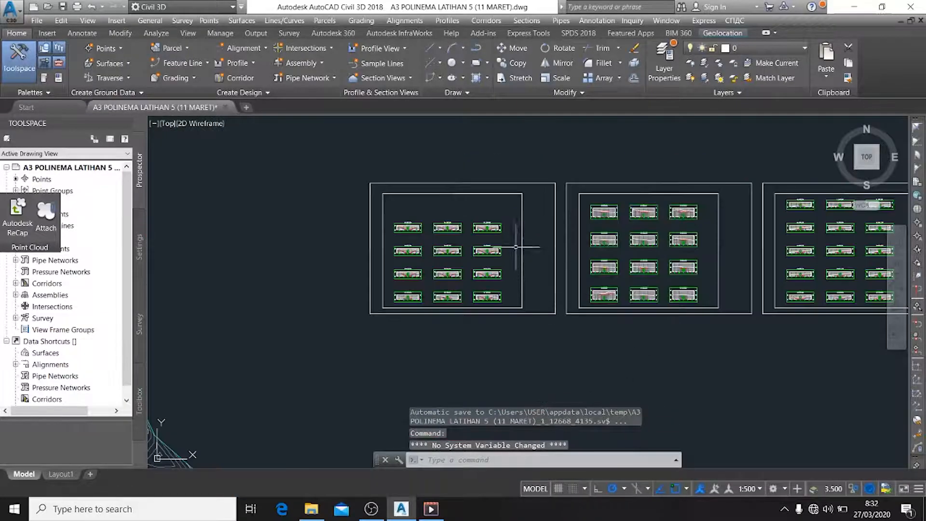
scroll(665, 283, "up", 6)
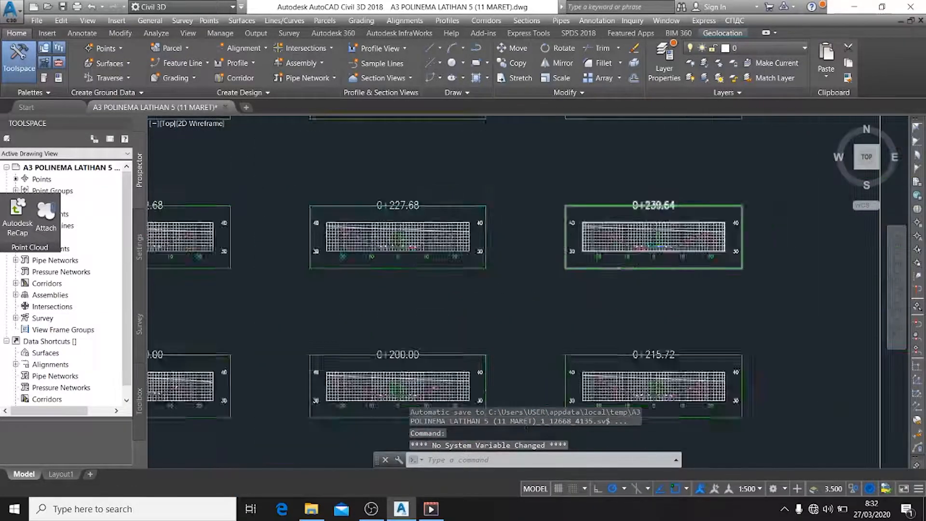
scroll(694, 260, "down", 3)
scroll(705, 249, "up", 5)
scroll(705, 249, "down", 10)
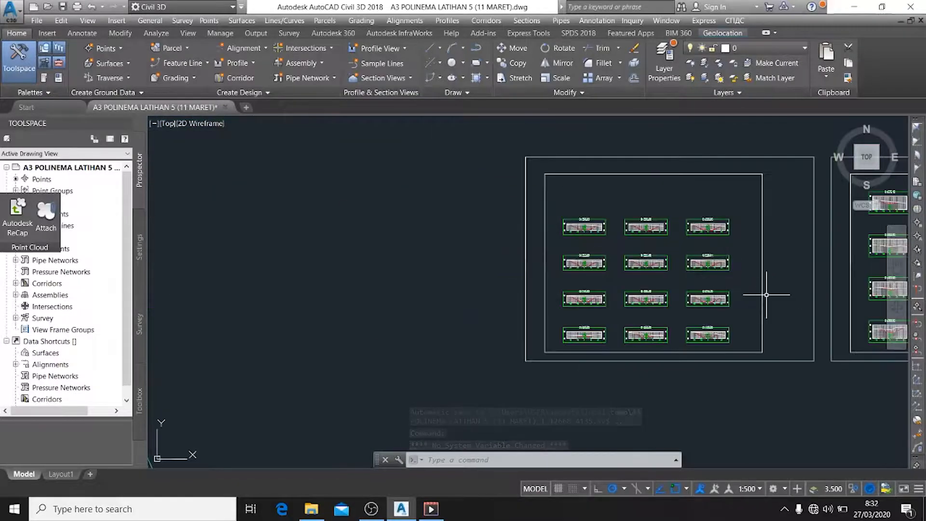
middle_click_drag(643, 277, 606, 279)
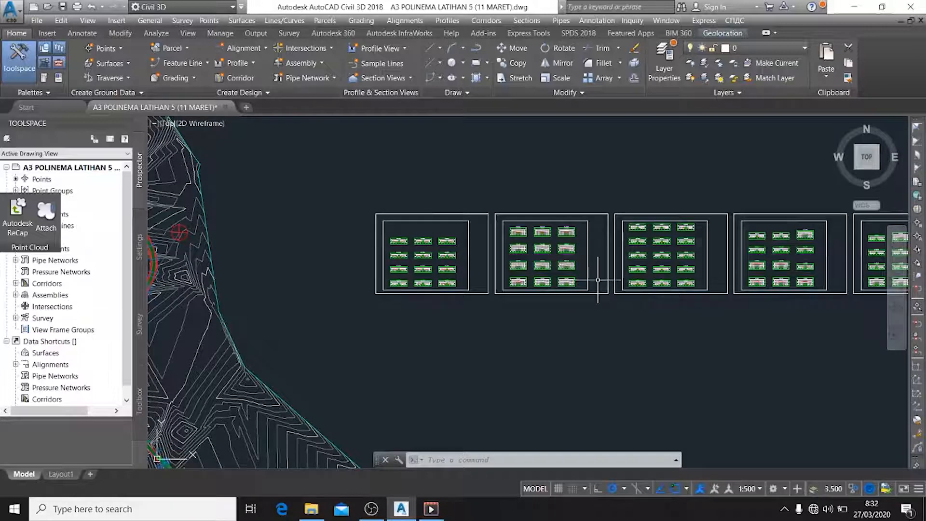
scroll(610, 275, "down", 4)
middle_click_drag(622, 271, 620, 293)
scroll(612, 291, "up", 2)
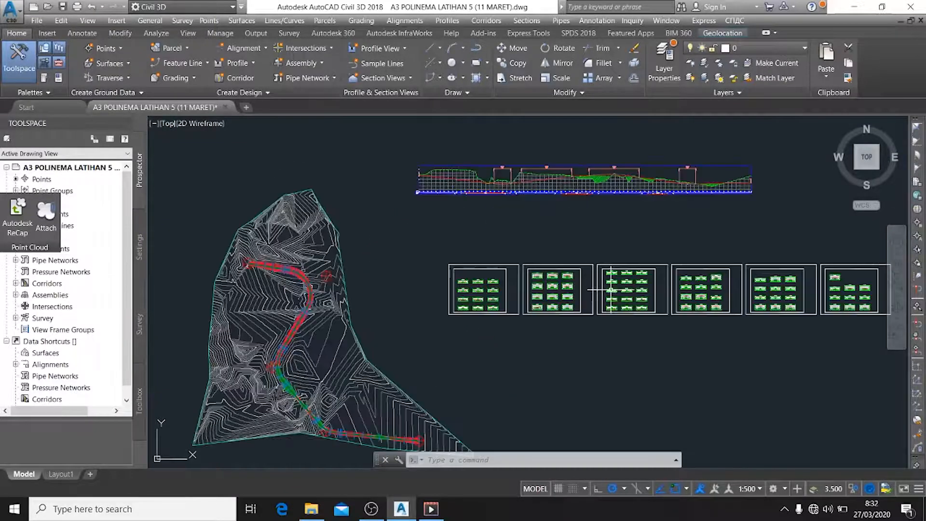
scroll(598, 295, "up", 3)
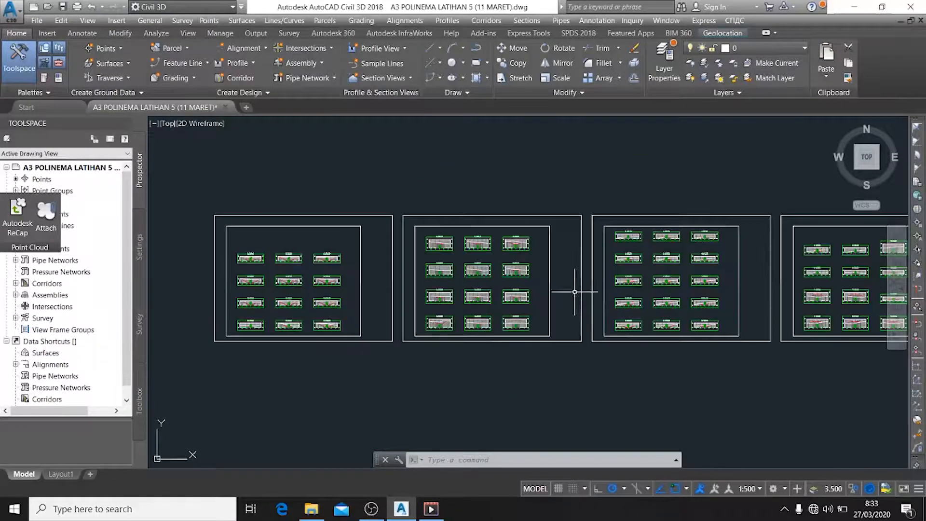
Start computing materials for sample line group SL Collection - 12 and set the quantity takeoff criteria to Earthworks
scroll(508, 278, "down", 1)
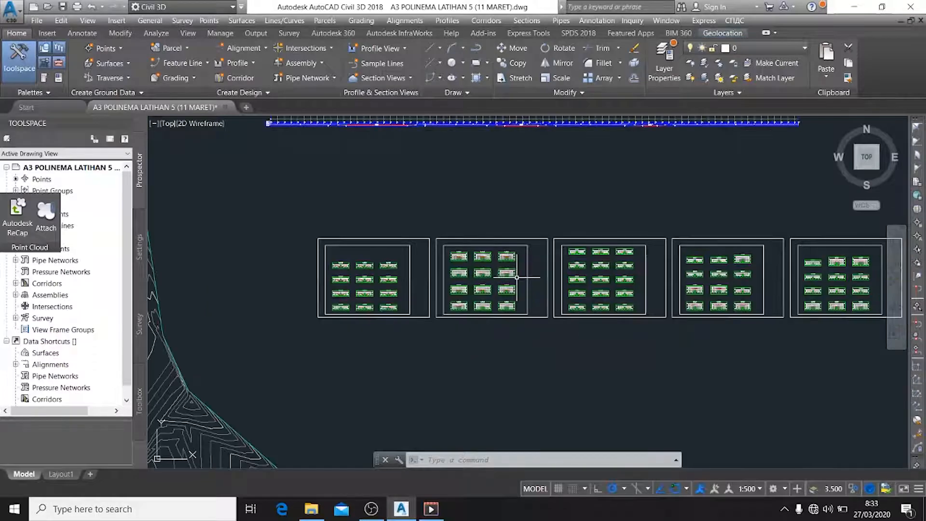
scroll(508, 279, "up", 4)
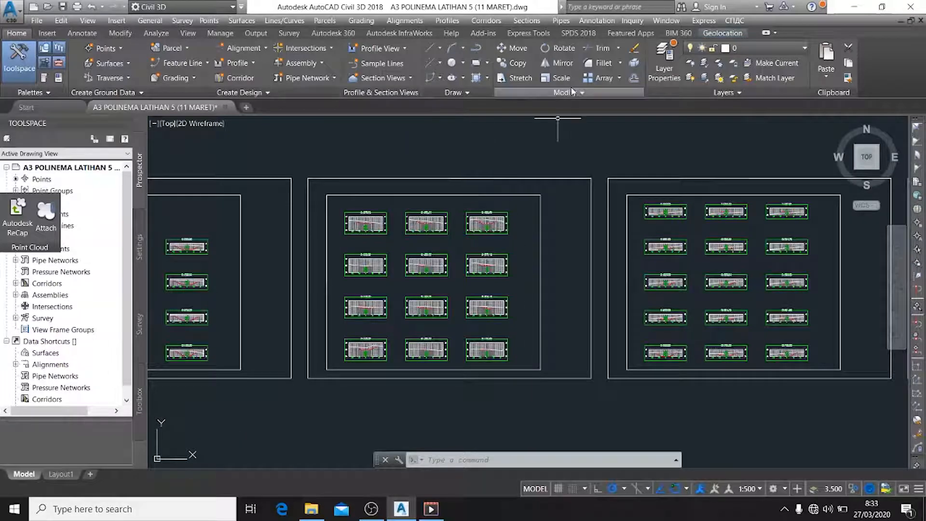
key("Escape")
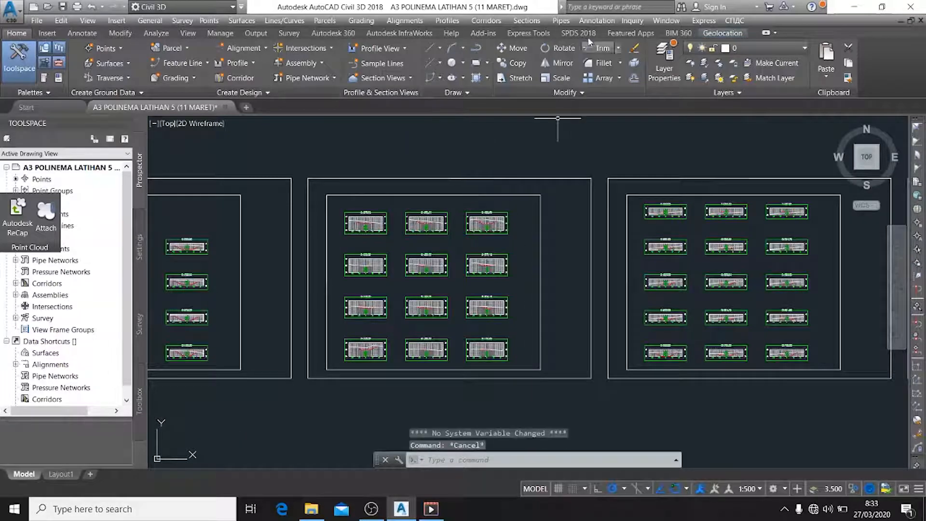
left_click(525, 22)
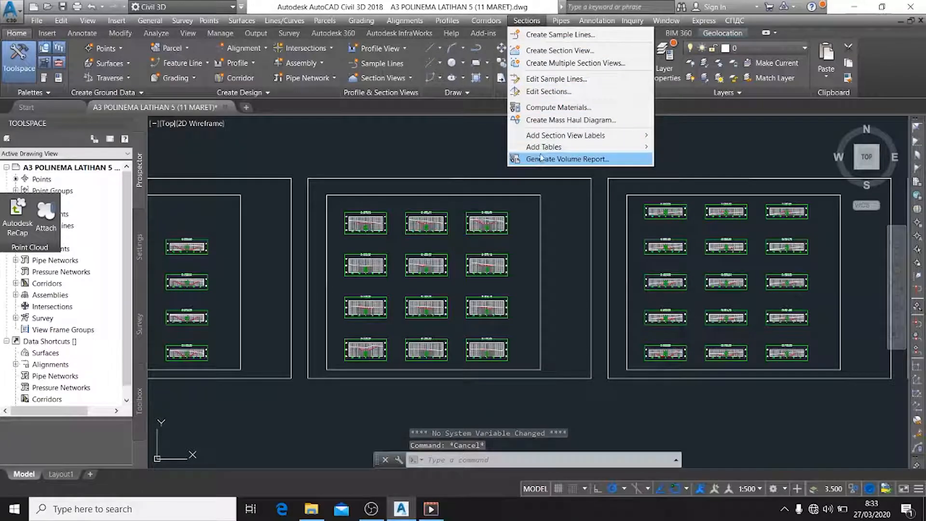
left_click(563, 107)
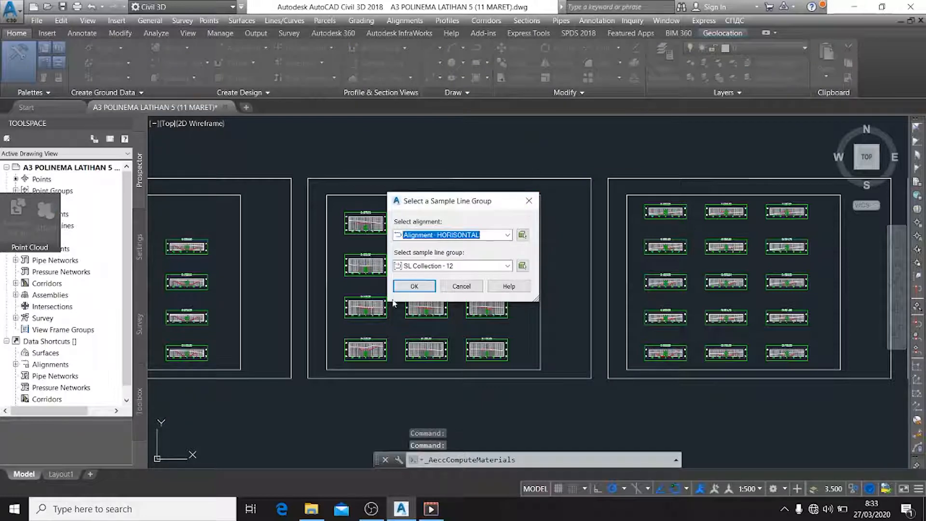
left_click(411, 285)
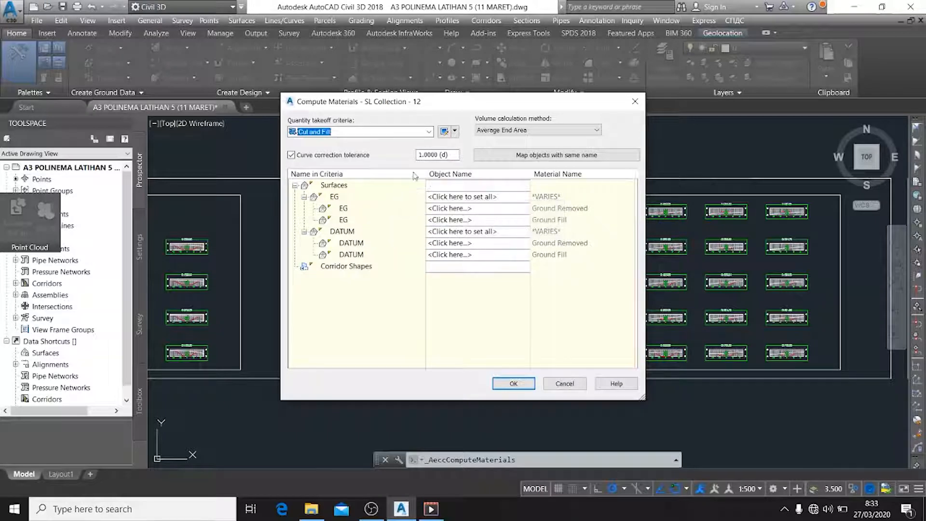
left_click(432, 136)
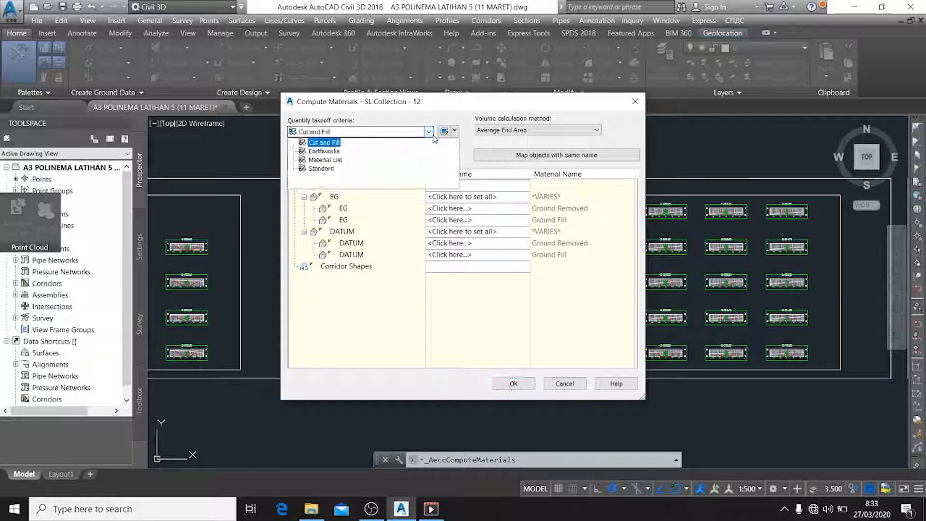
left_click(324, 151)
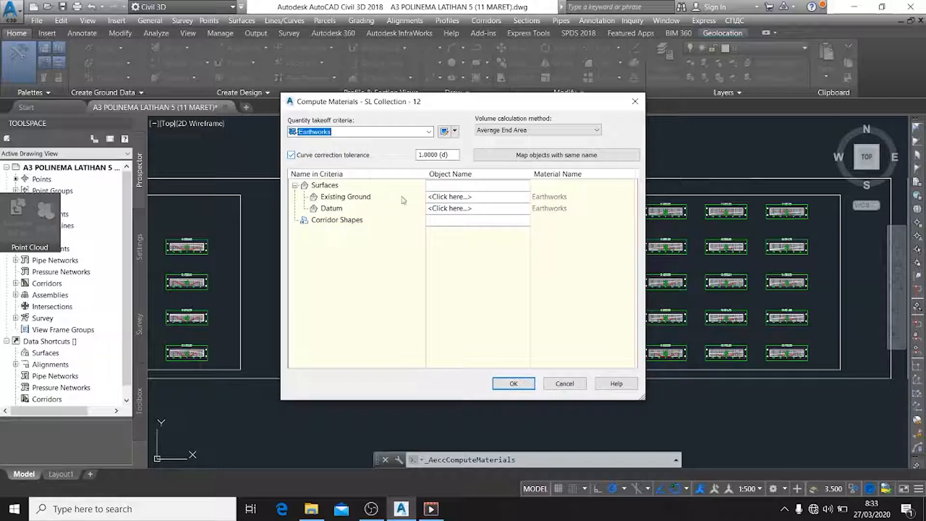
Assign LATIHAN 1 to Existing Ground and SECTION 2 DATUM to Datum, and compute the earthworks materials
left_click(457, 198)
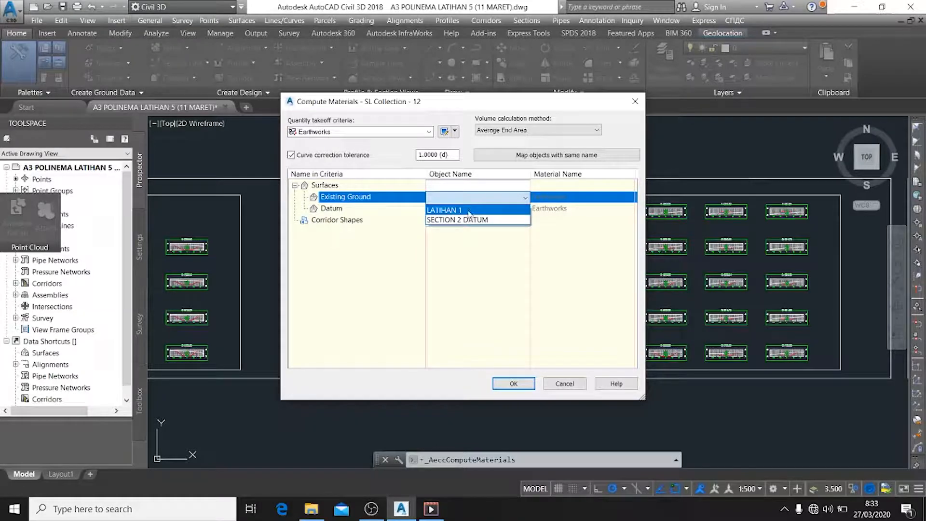
left_click(469, 210)
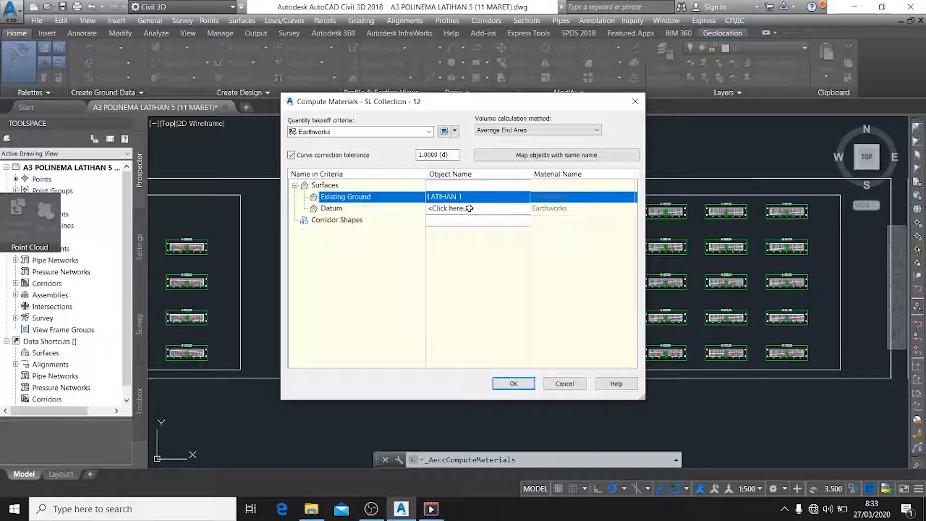
left_click(466, 209)
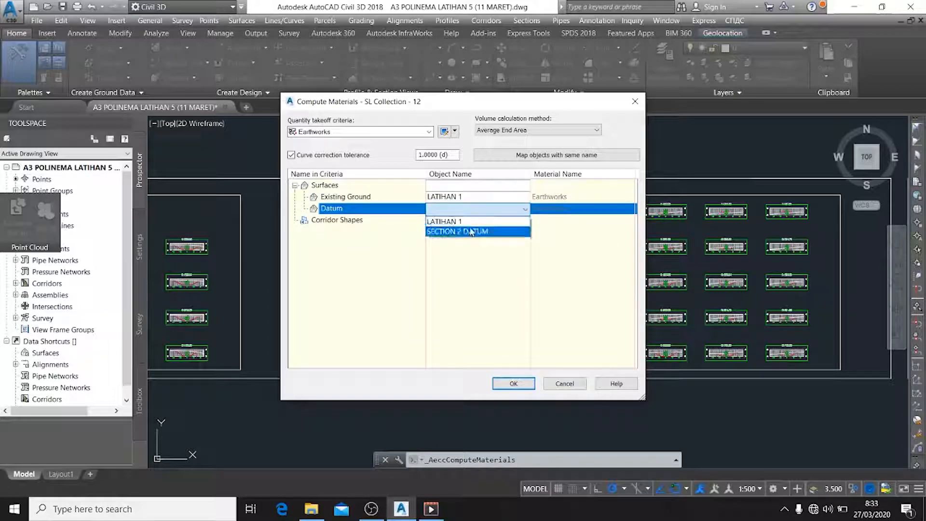
left_click(471, 232)
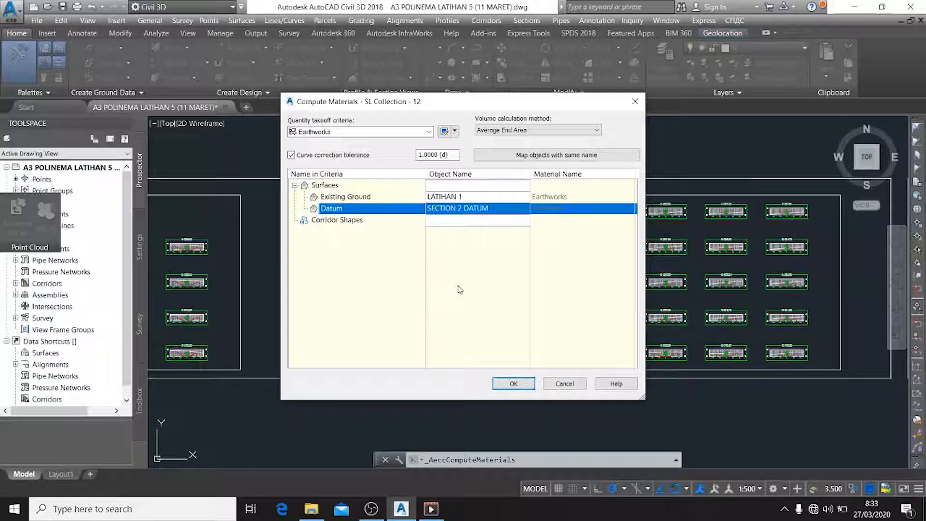
left_click(519, 383)
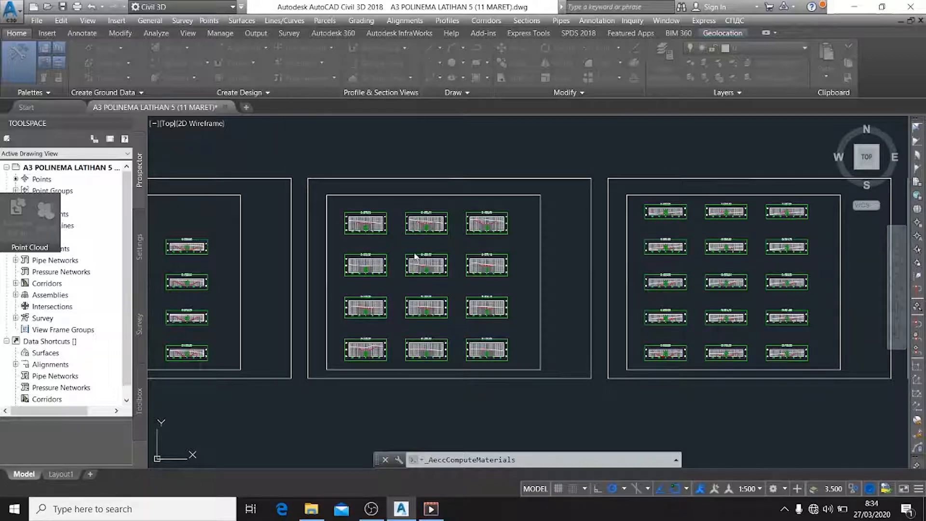
Examine the earthworks material areas between the existing ground and datum lines in the individual section views
scroll(311, 253, "up", 1)
scroll(487, 280, "up", 4)
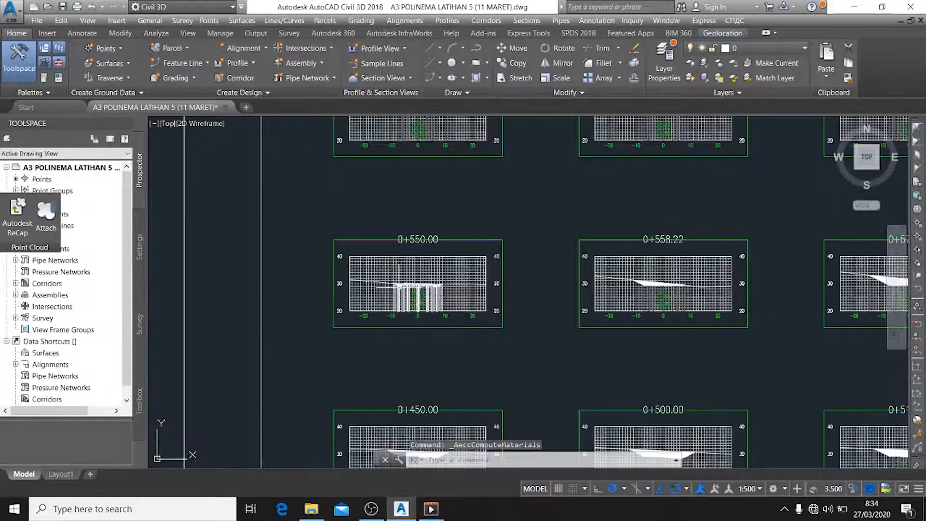
scroll(419, 283, "up", 5)
scroll(483, 299, "up", 2)
scroll(503, 310, "down", 2)
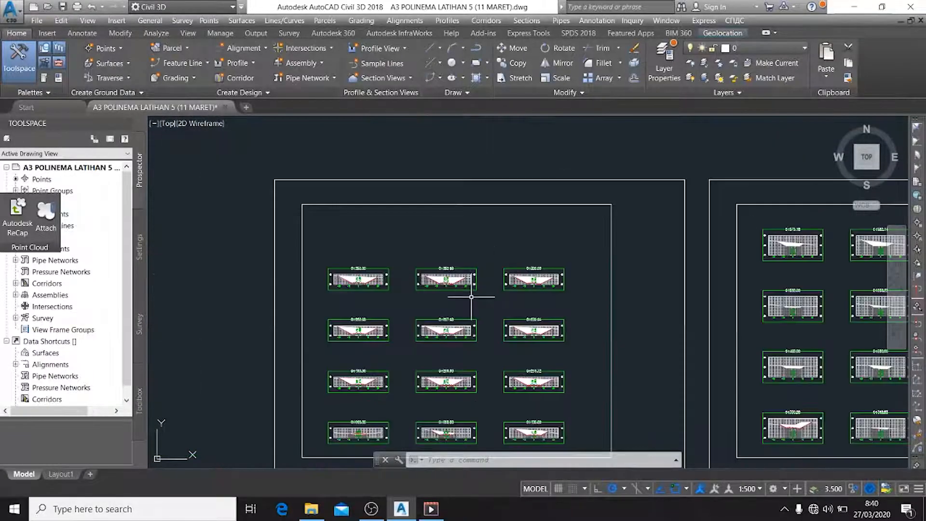
scroll(475, 275, "up", 3)
scroll(475, 279, "up", 5)
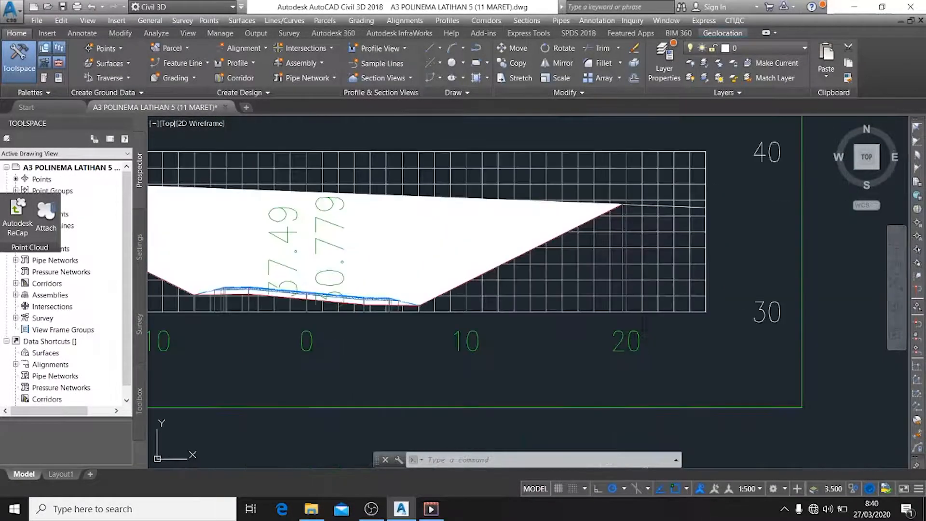
scroll(446, 254, "down", 3)
middle_click_drag(703, 240, 462, 228)
scroll(672, 259, "down", 2)
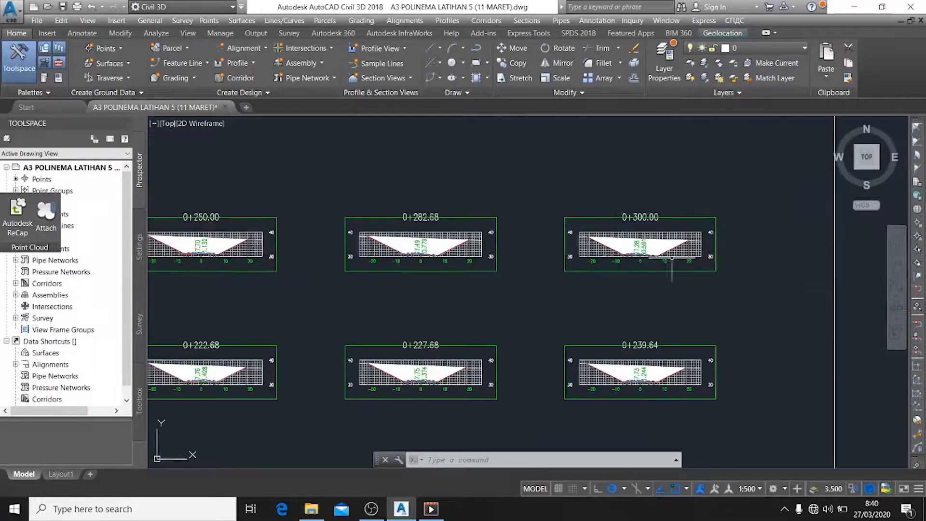
scroll(671, 259, "up", 6)
scroll(761, 255, "down", 6)
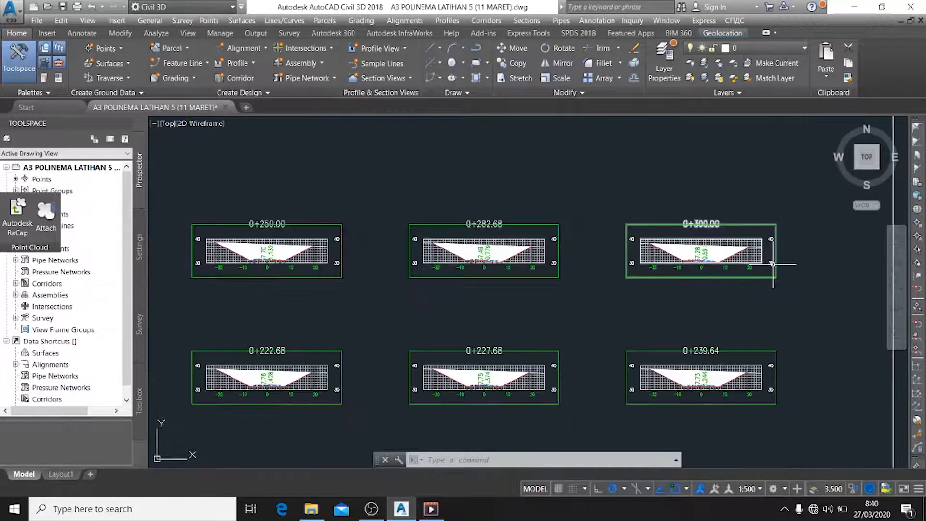
middle_click_drag(772, 264, 741, 226)
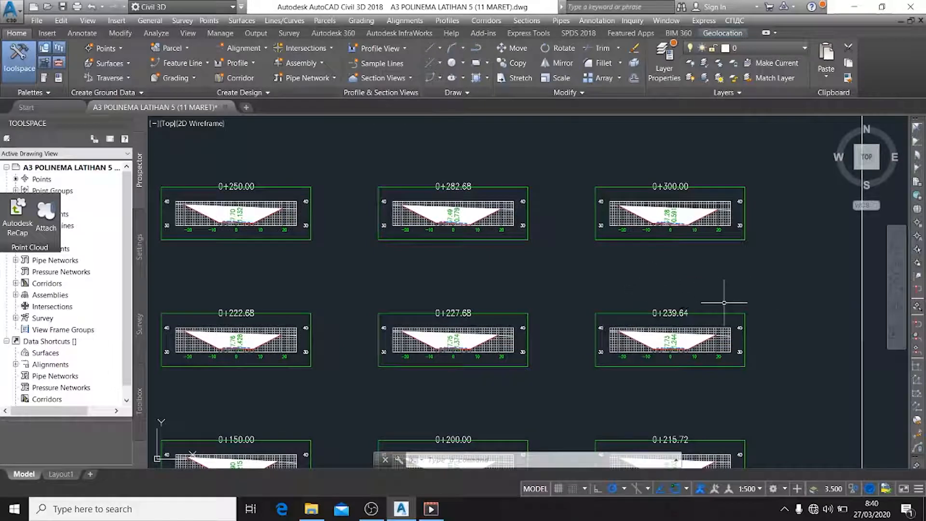
scroll(554, 262, "down", 4)
scroll(589, 268, "up", 6)
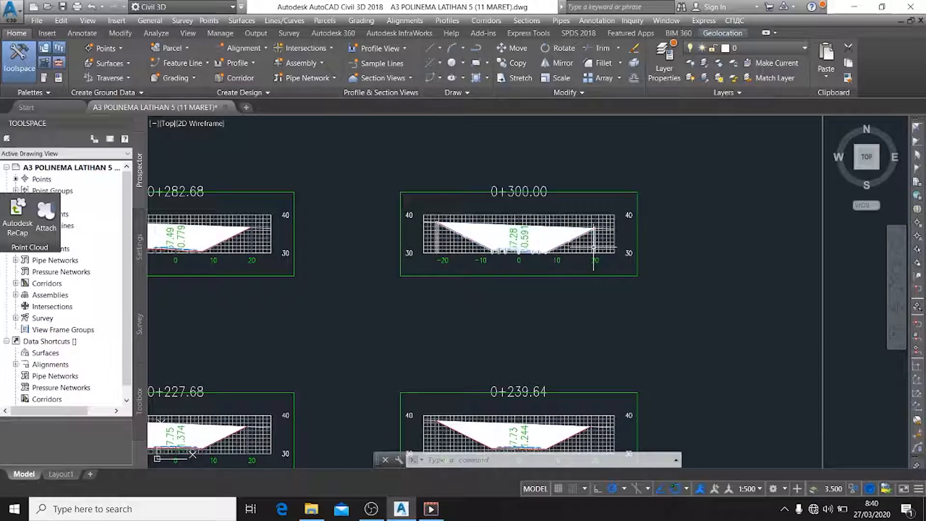
key("Escape")
key("Escape")
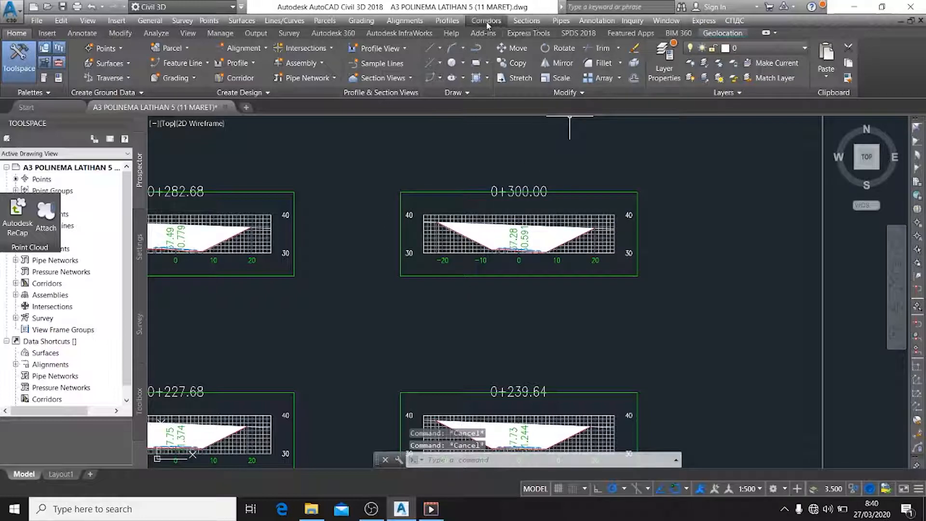
Open the material list of SL Collection - 12 for editing and rename the computed list to CUT&FILL
left_click(526, 21)
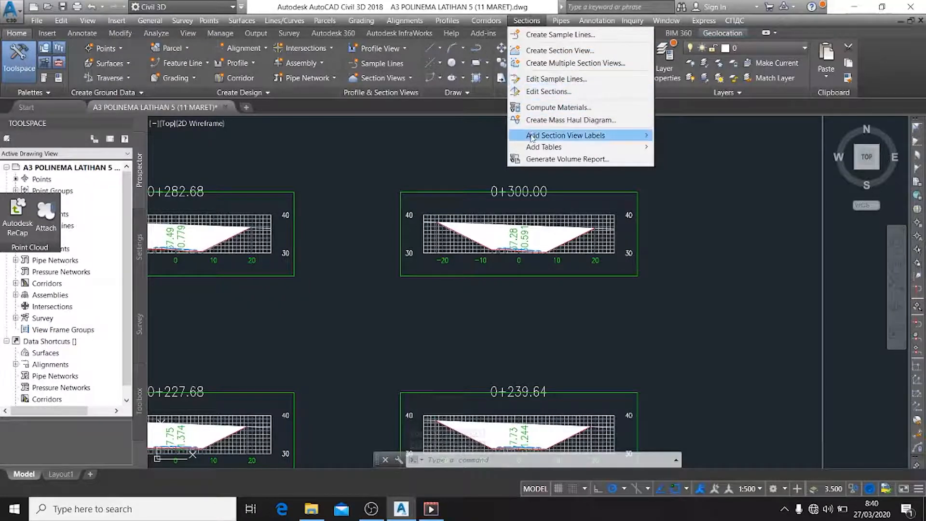
left_click(542, 108)
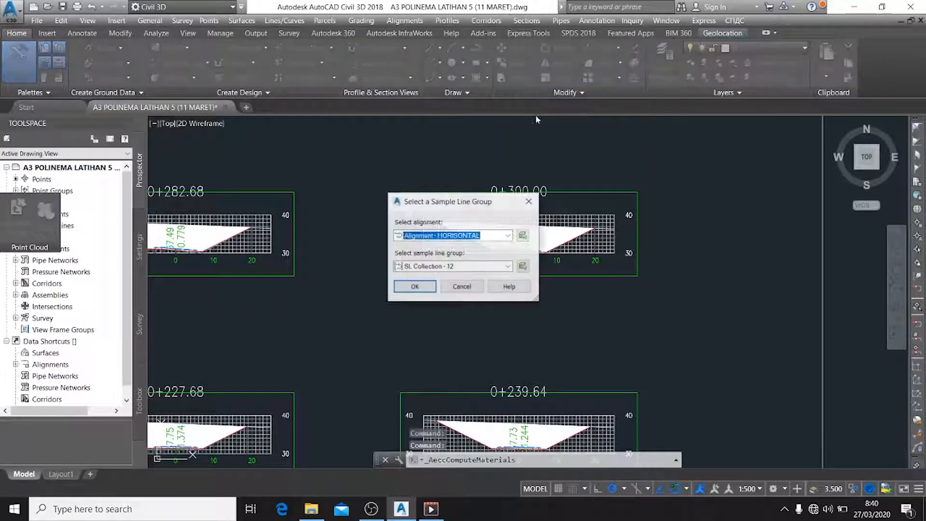
left_click(433, 287)
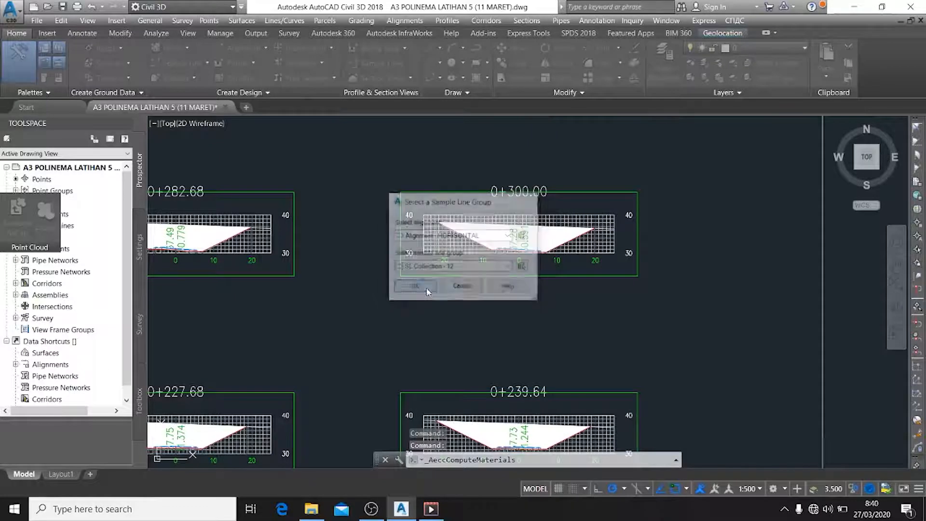
double_click(332, 204)
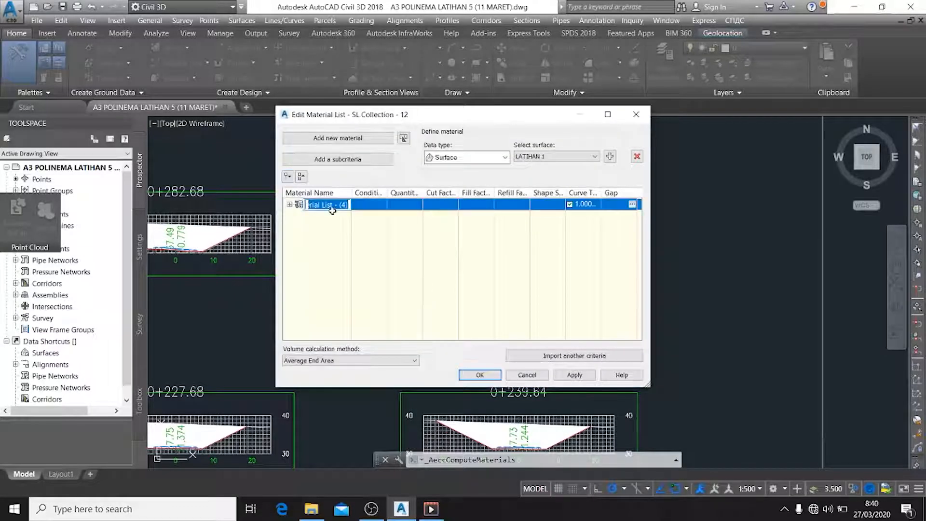
type("CUT&FILL")
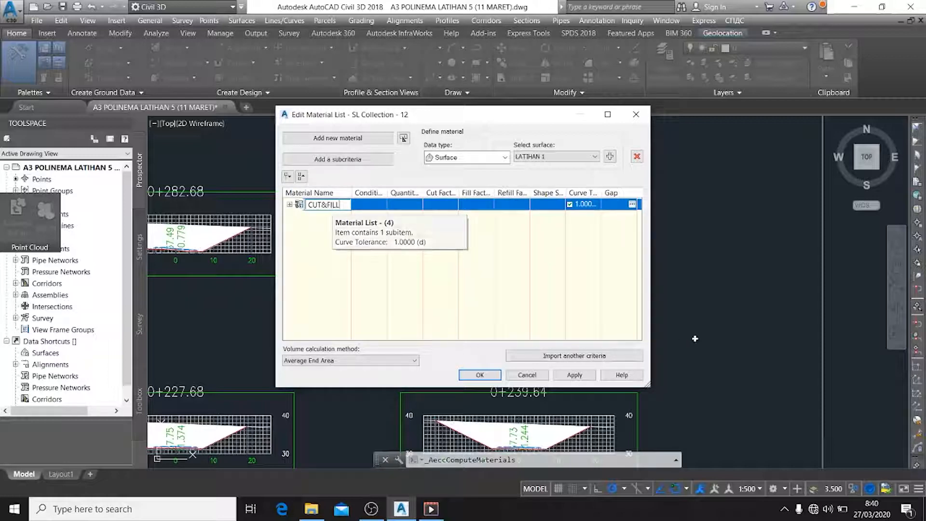
Choose Material List as another quantity takeoff criteria to import, and open its material definitions for editing
left_click(613, 357)
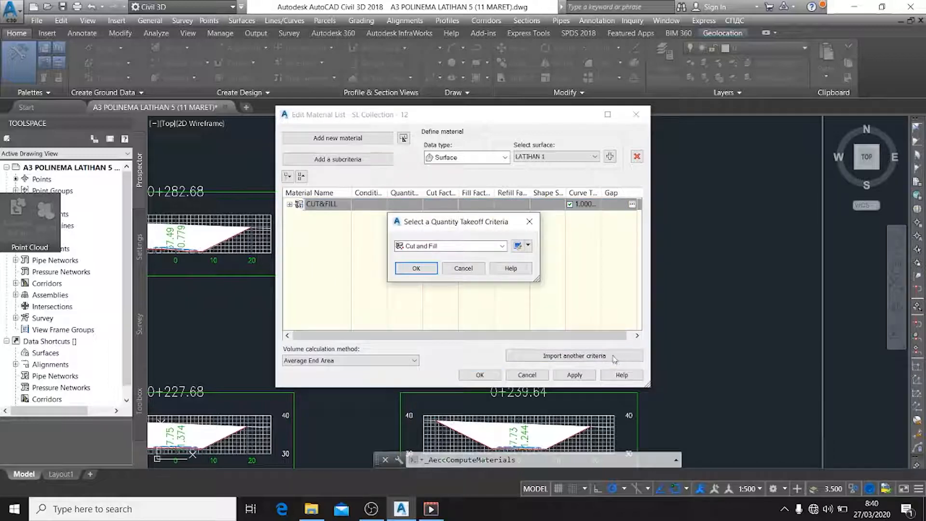
left_click(502, 246)
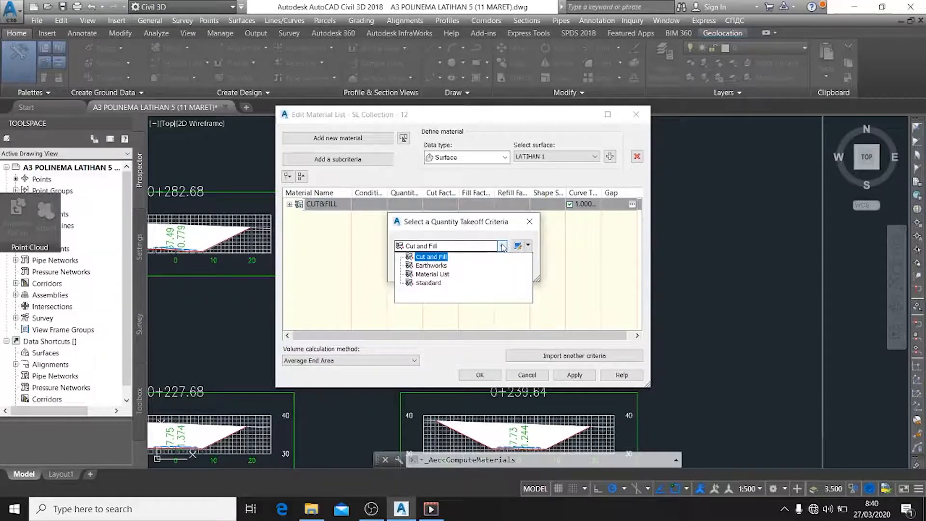
left_click(442, 275)
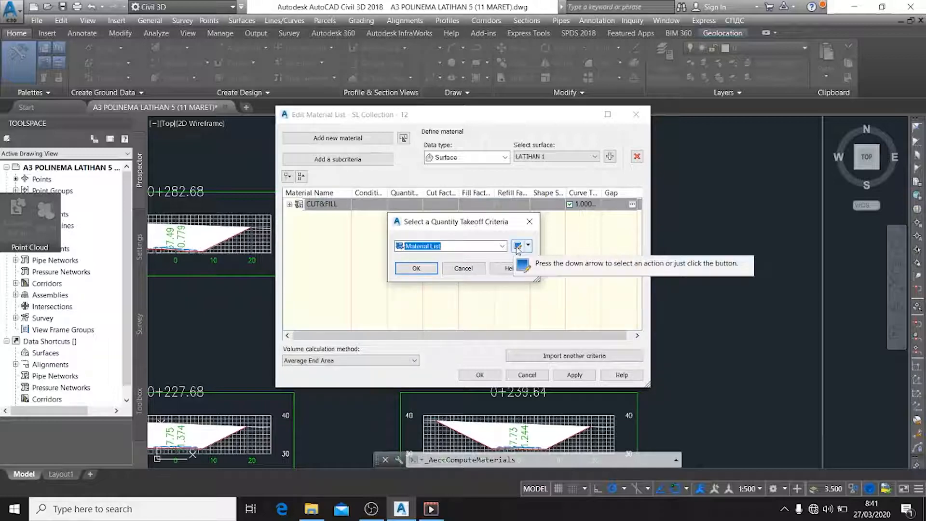
left_click(517, 246)
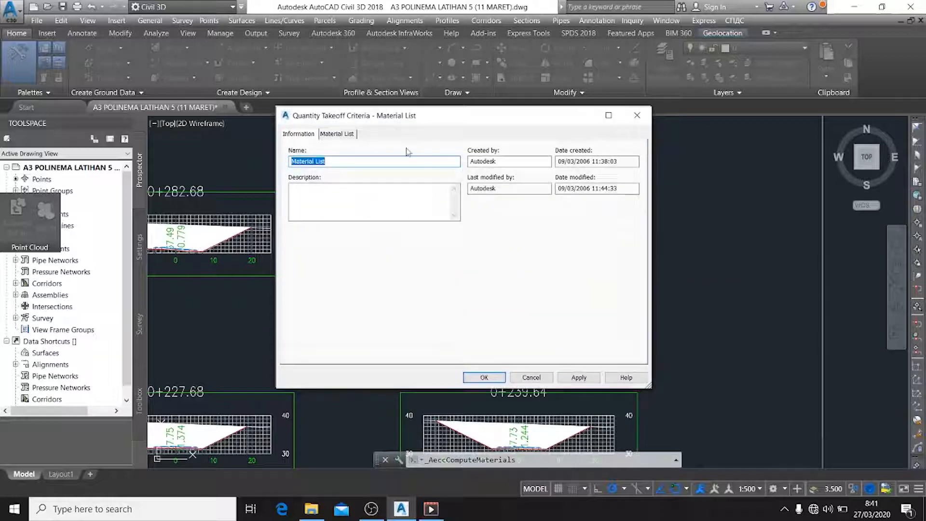
left_click(355, 134)
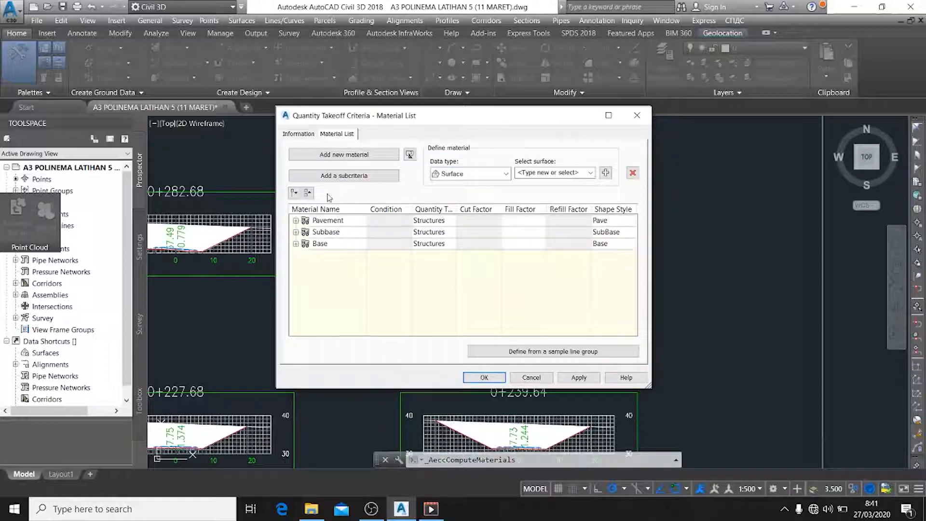
Add the corridor shape Pave1 to the Pavement material and remove its original pavement material entry
left_click(296, 220)
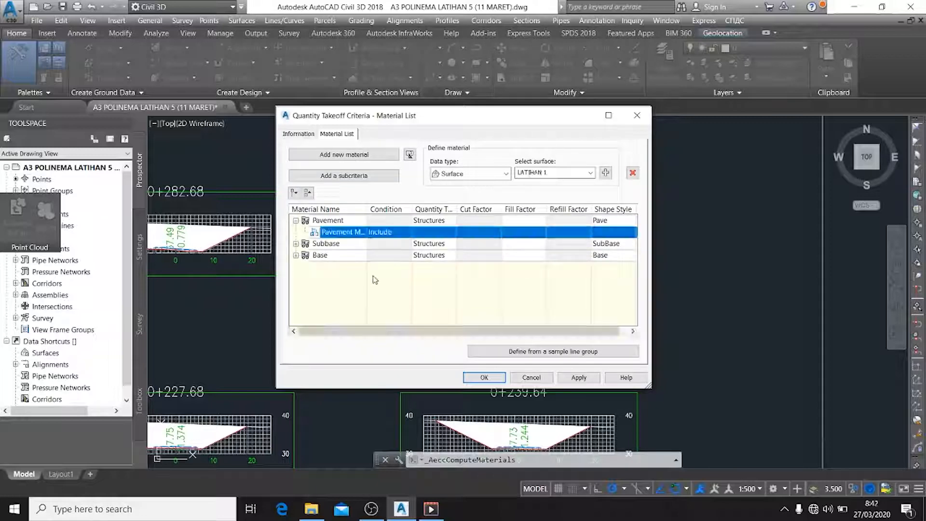
left_click(506, 174)
left_click(484, 195)
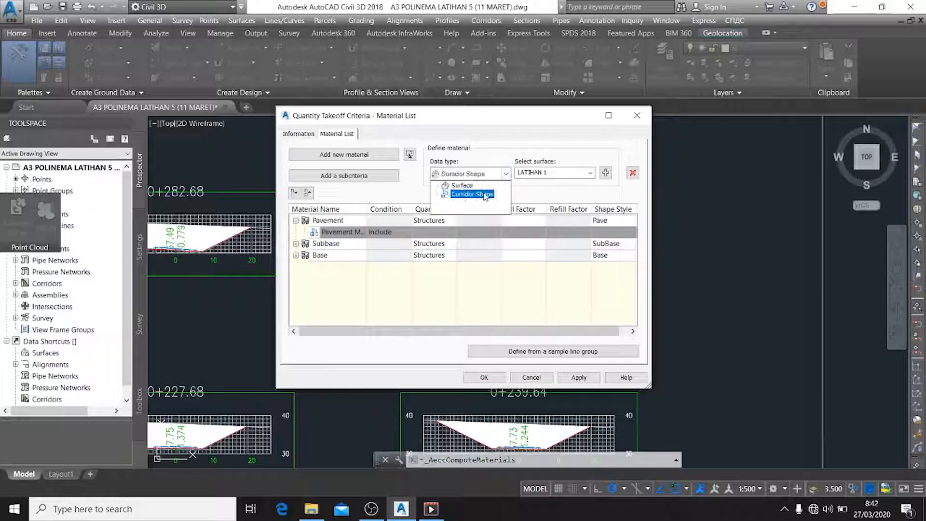
left_click(484, 194)
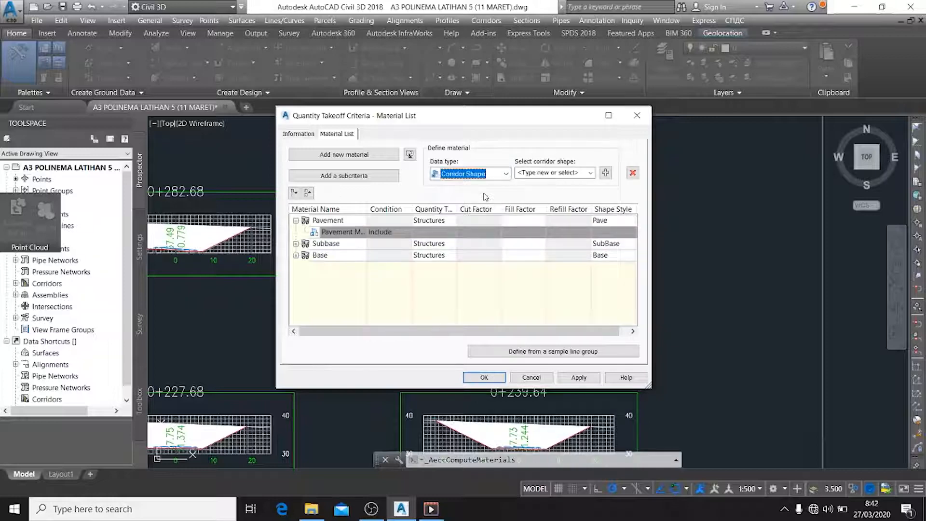
left_click(591, 174)
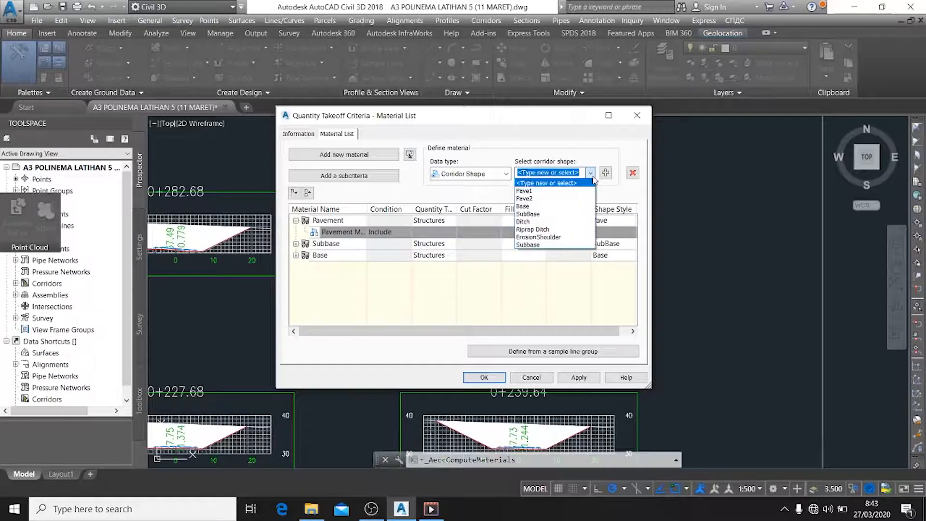
left_click(569, 191)
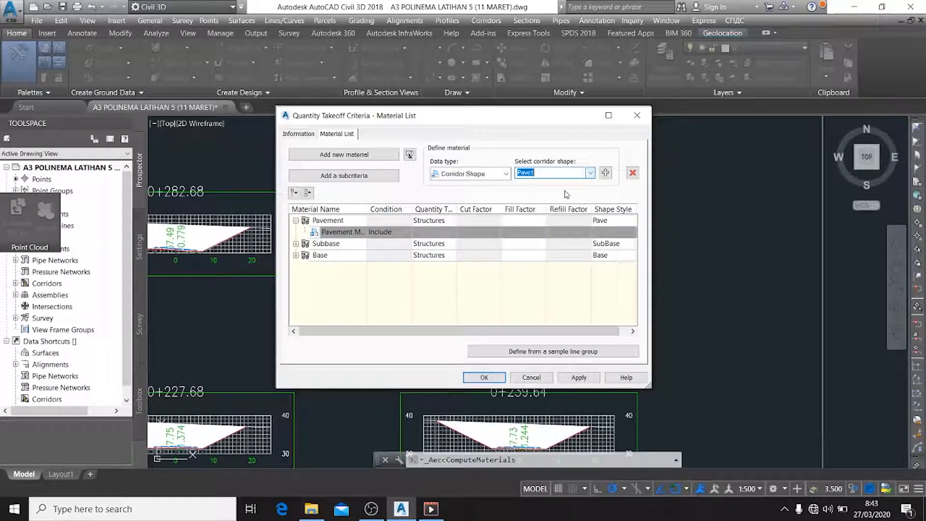
left_click(349, 233)
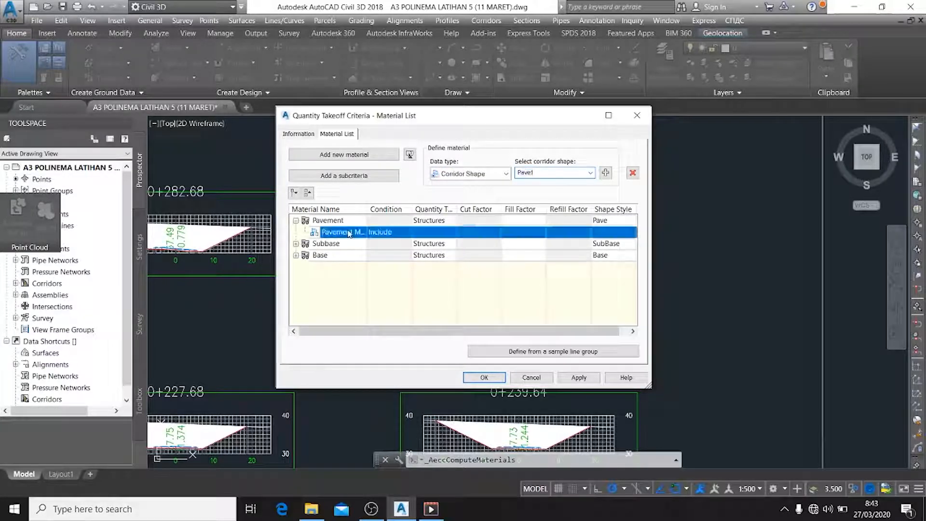
left_click(606, 173)
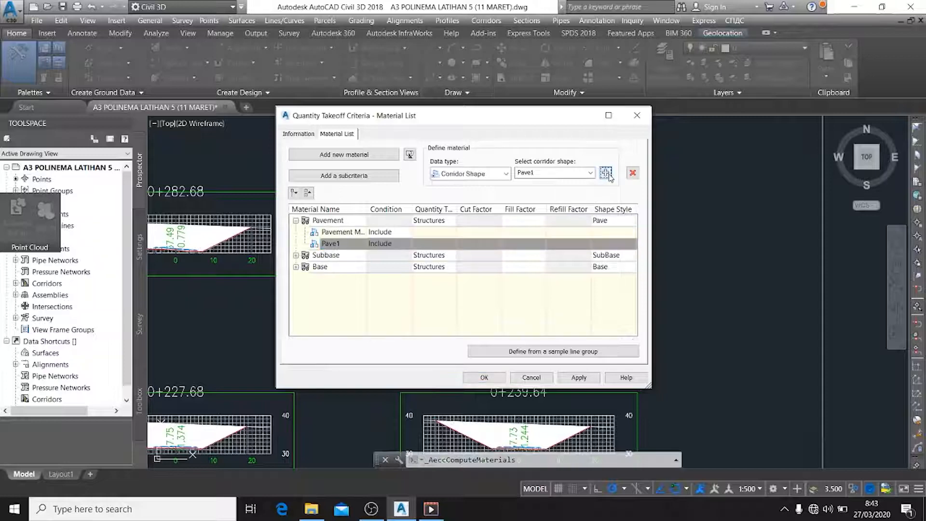
left_click(351, 234)
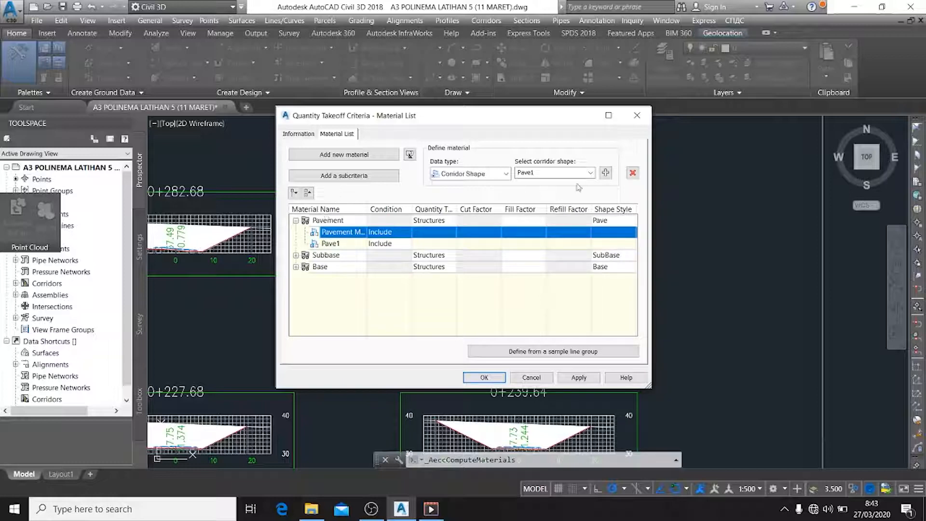
left_click(632, 173)
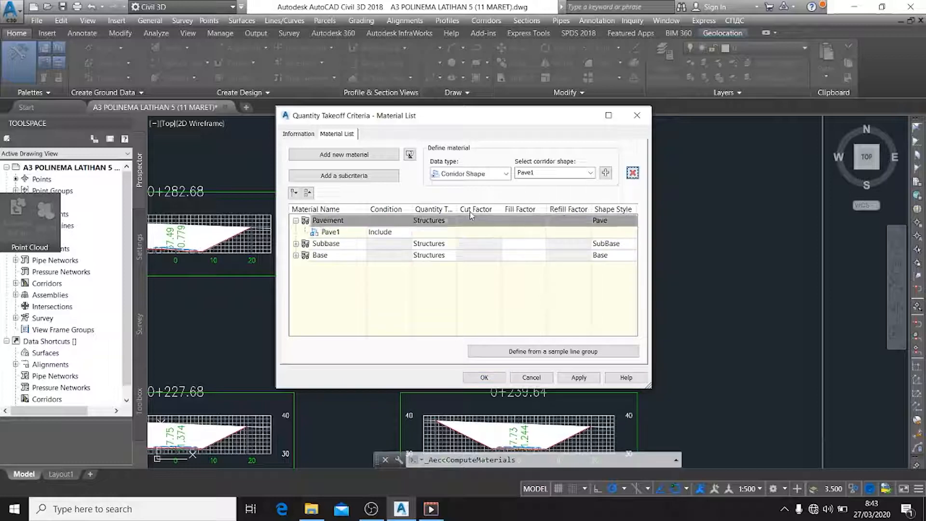
Add the corridor shape Pave2 to the Pavement material and accept the takeoff criteria
left_click(383, 232)
left_click(381, 245)
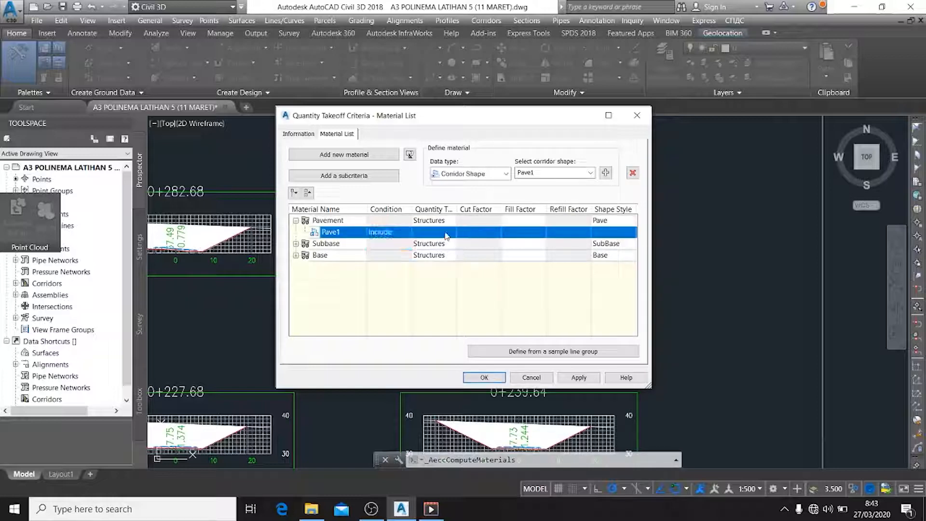
left_click(590, 173)
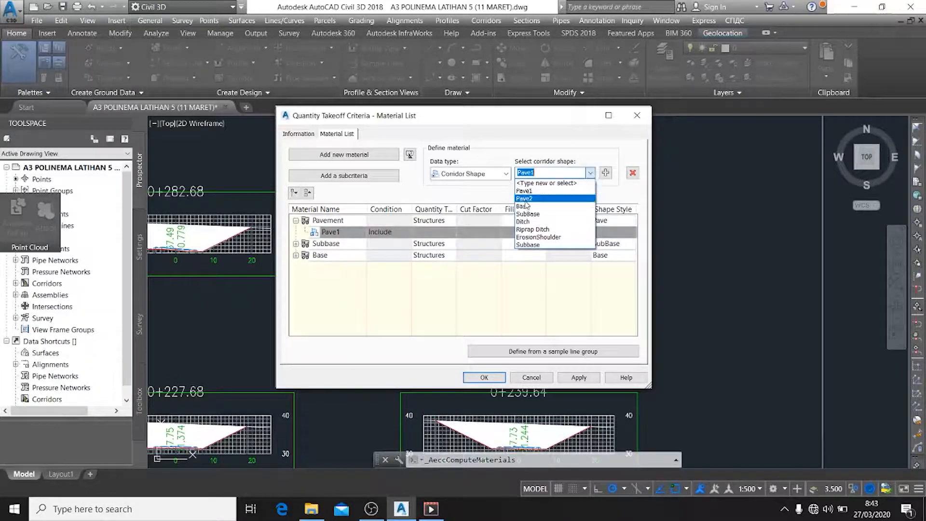
left_click(525, 198)
left_click(605, 172)
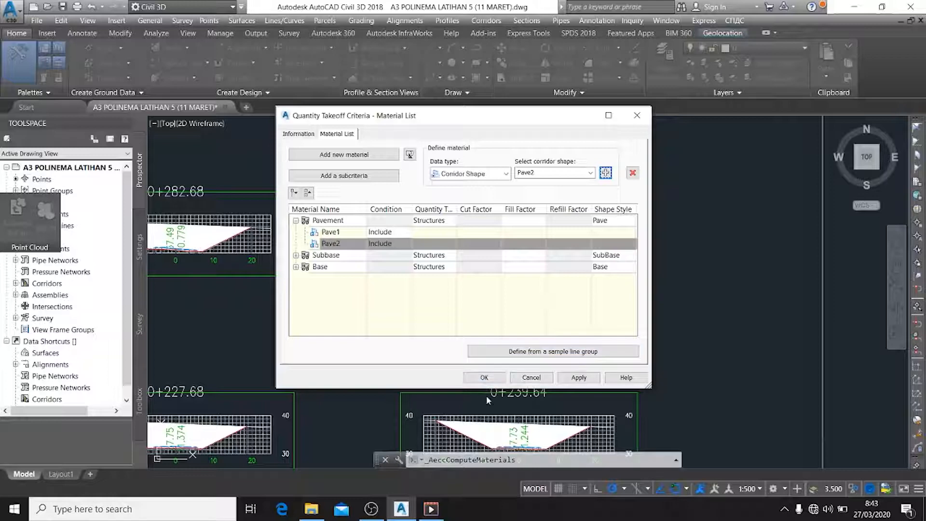
left_click(499, 376)
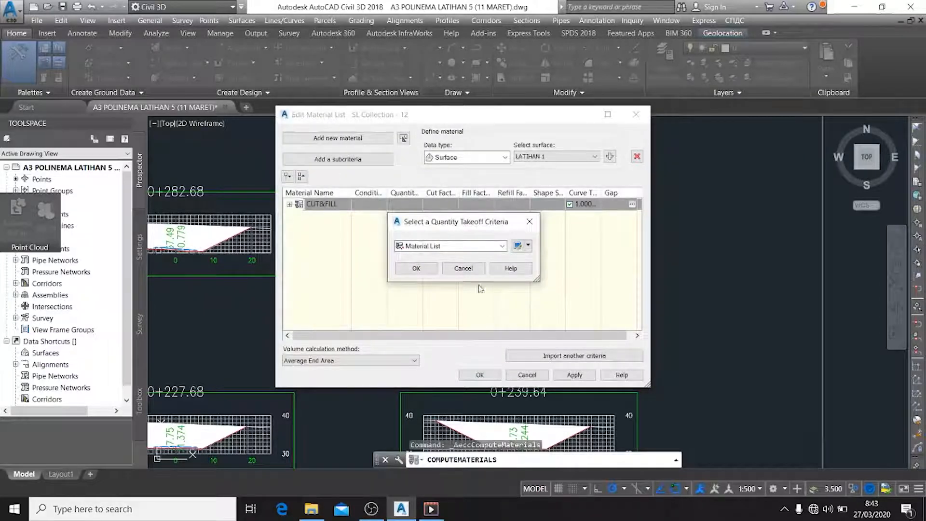
Import the Material List criteria and assign SECTION 2 Pave1 to Pave1 and SECTION 2 Pave2 to Pave2
left_click(417, 268)
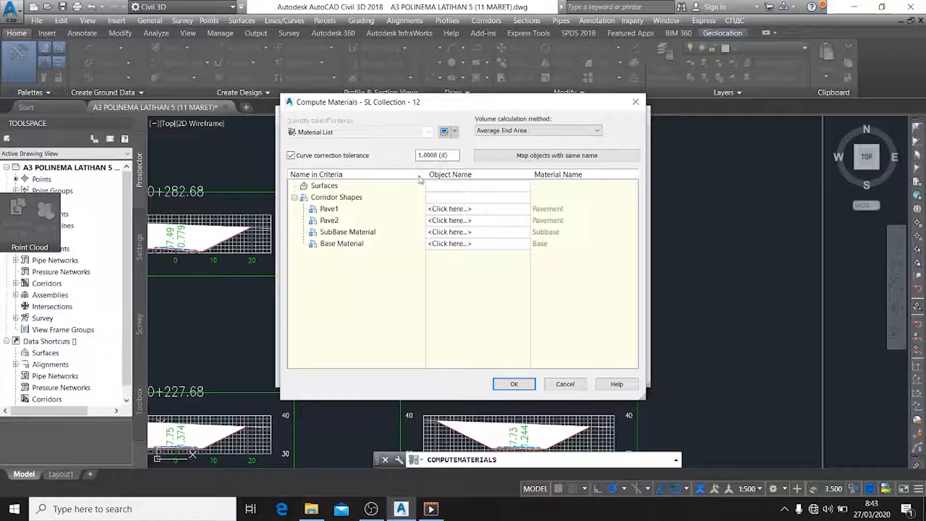
left_click(464, 208)
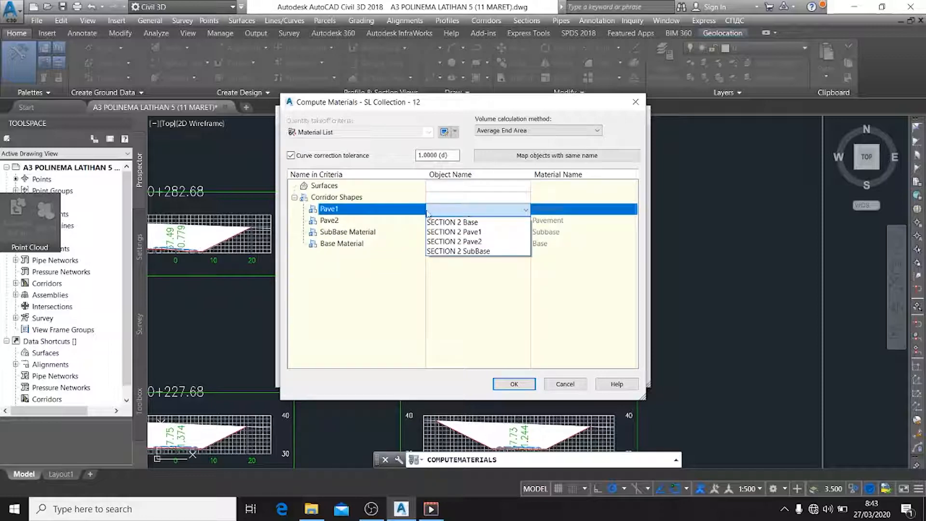
left_click(450, 232)
left_click(465, 220)
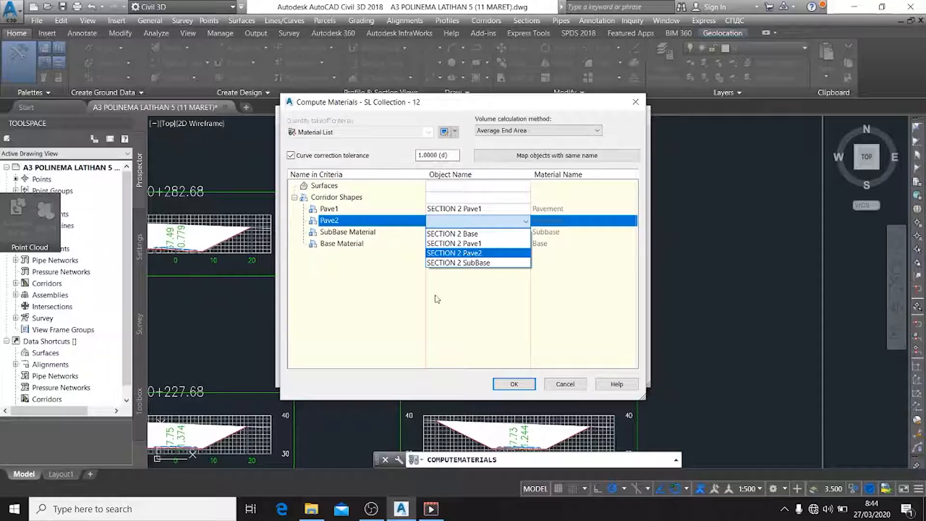
left_click(390, 328)
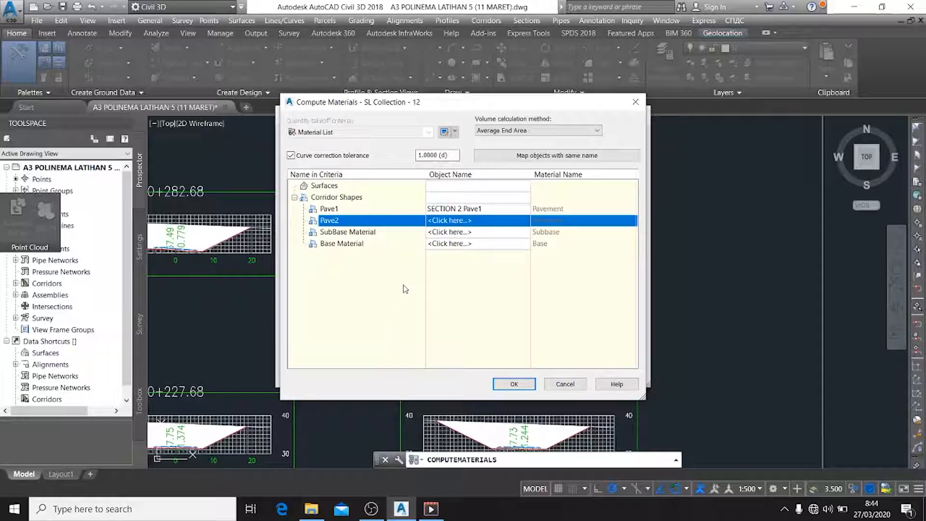
left_click(470, 223)
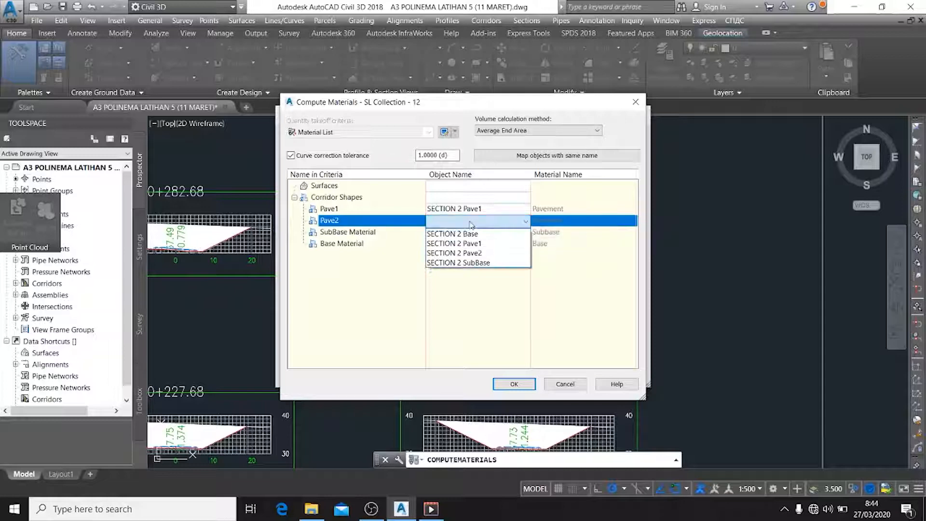
left_click(464, 253)
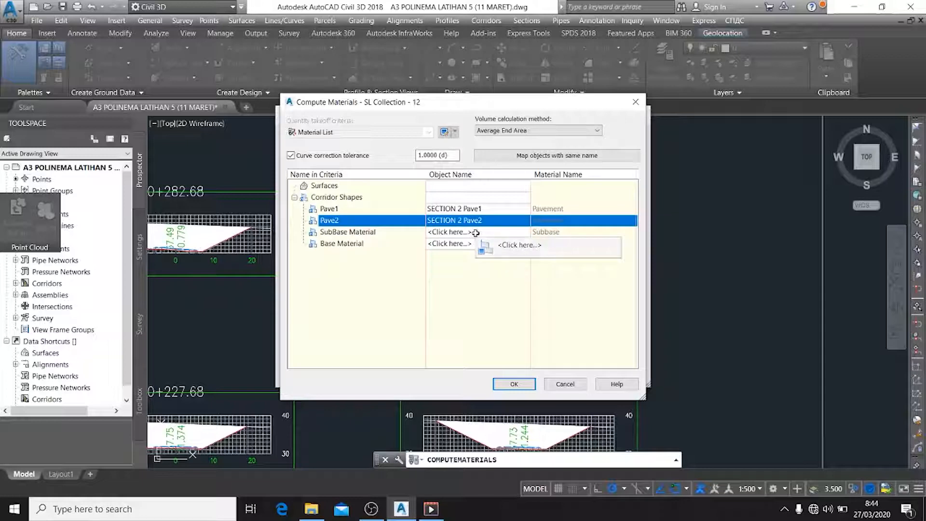
Assign SECTION 2 SubBase to SubBase Material and SECTION 2 Base to Base Material, and accept the material mapping
left_click(477, 233)
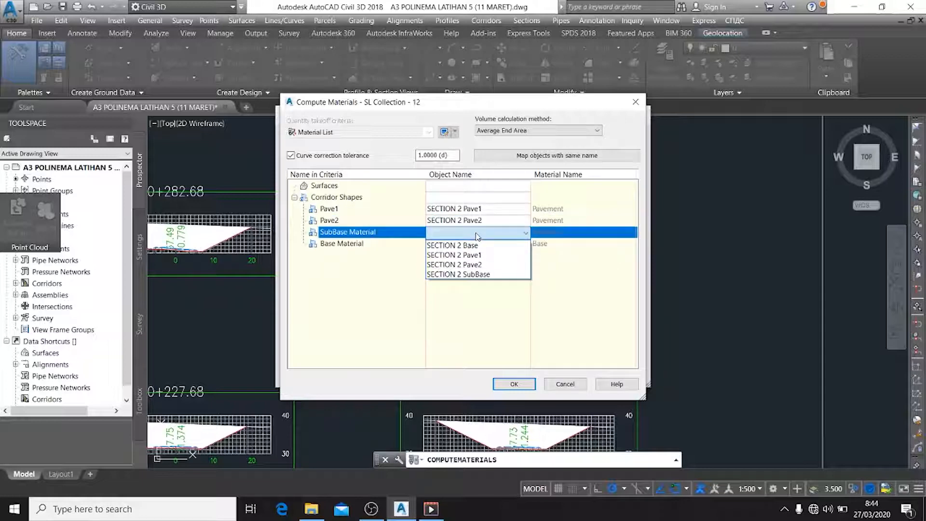
left_click(481, 275)
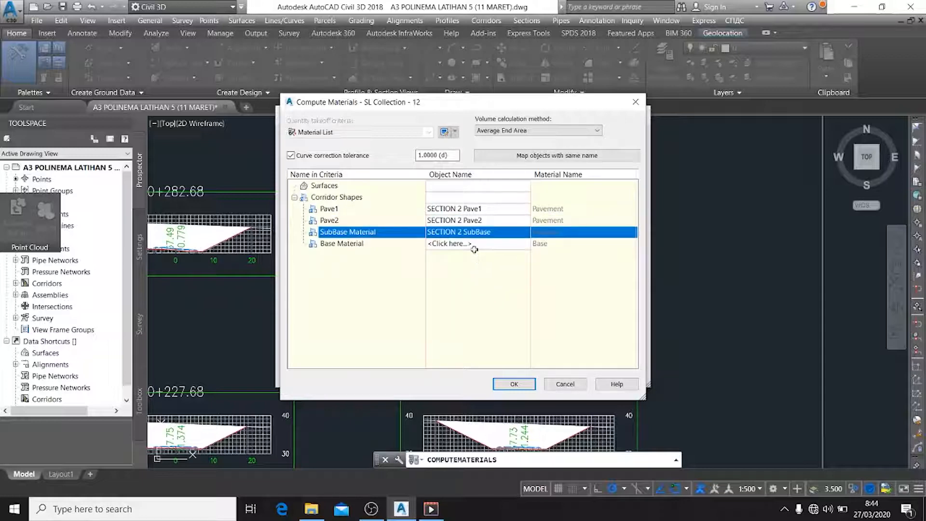
left_click(474, 244)
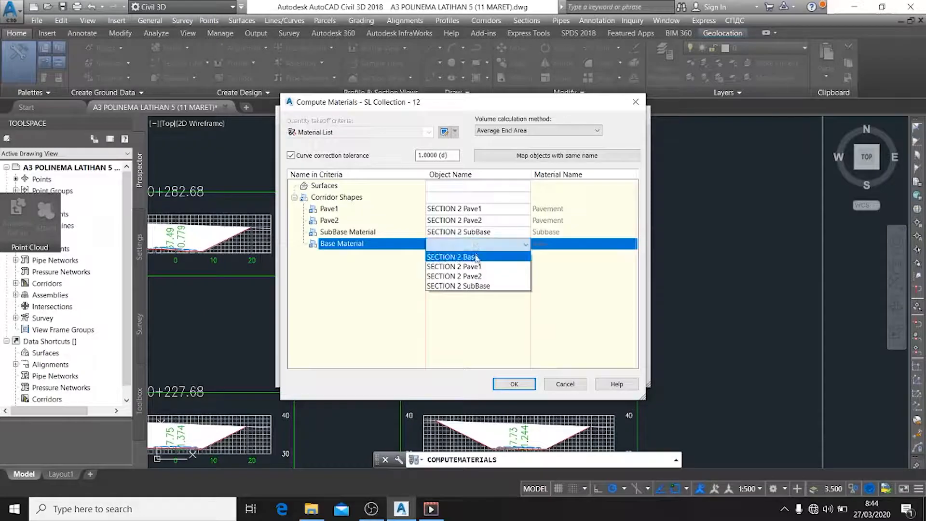
left_click(476, 257)
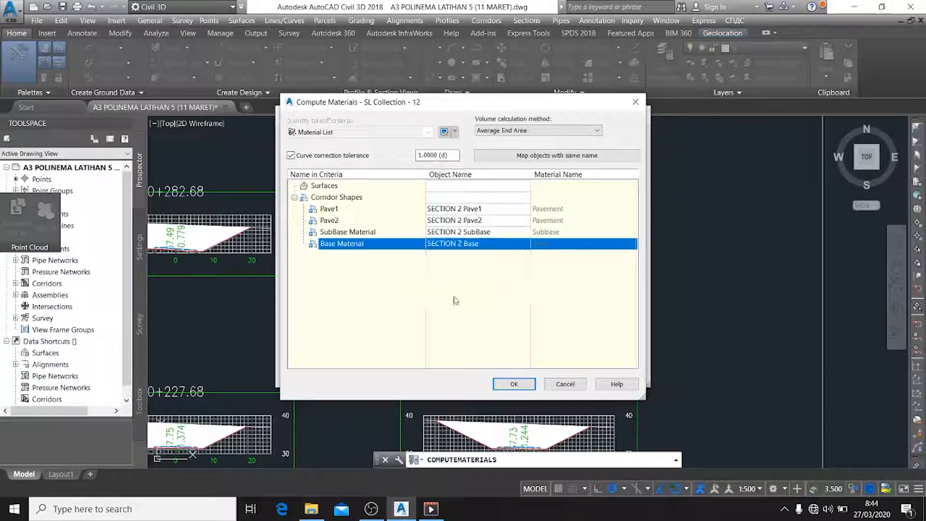
left_click(512, 384)
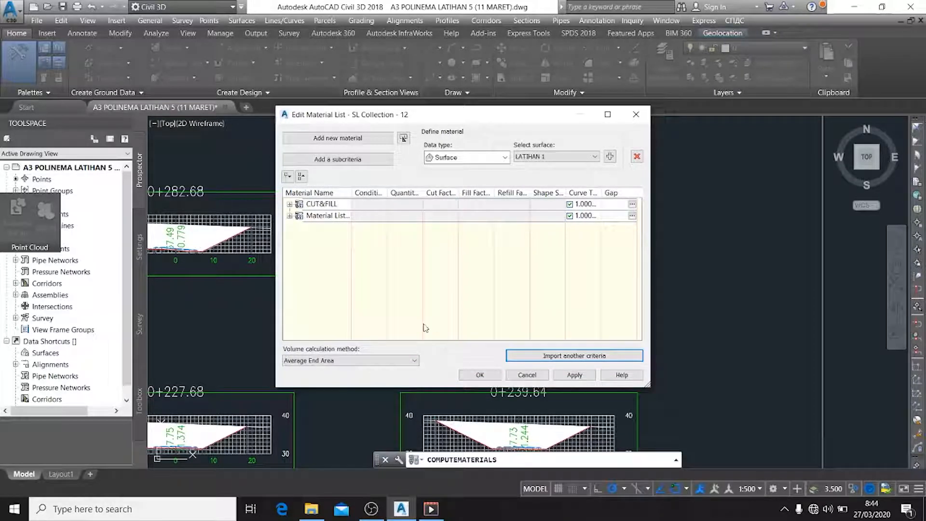
Rename the imported material list to STR JLN and apply the edited material lists to SL Collection - 12
left_click(344, 218)
left_click(343, 216)
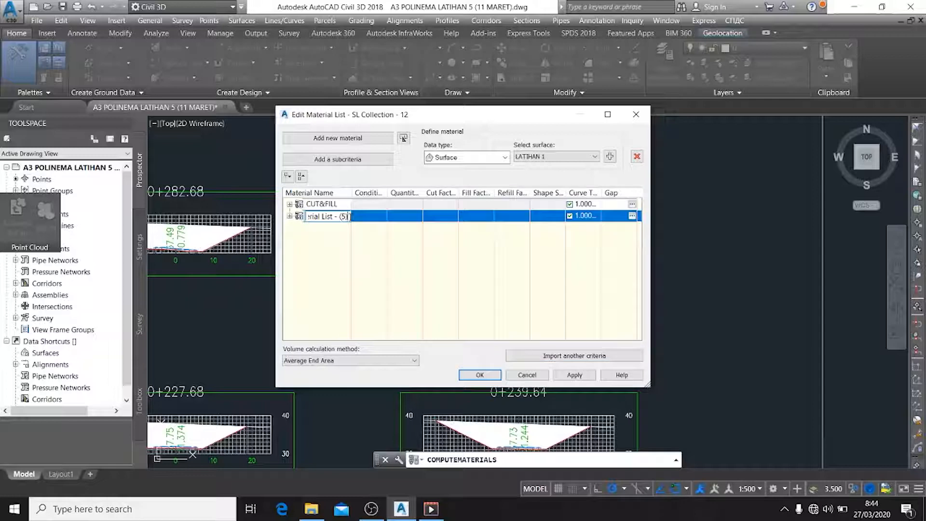
left_click_drag(348, 217, 262, 220)
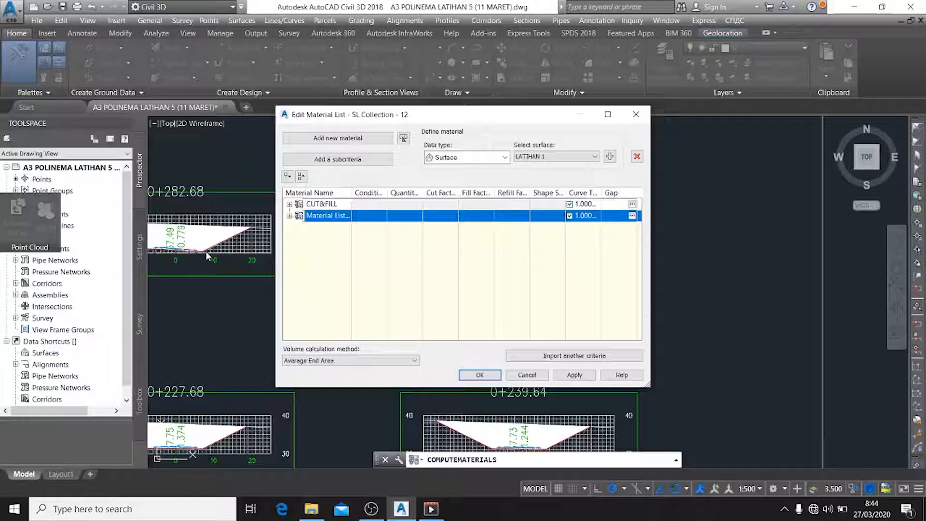
left_click(340, 216)
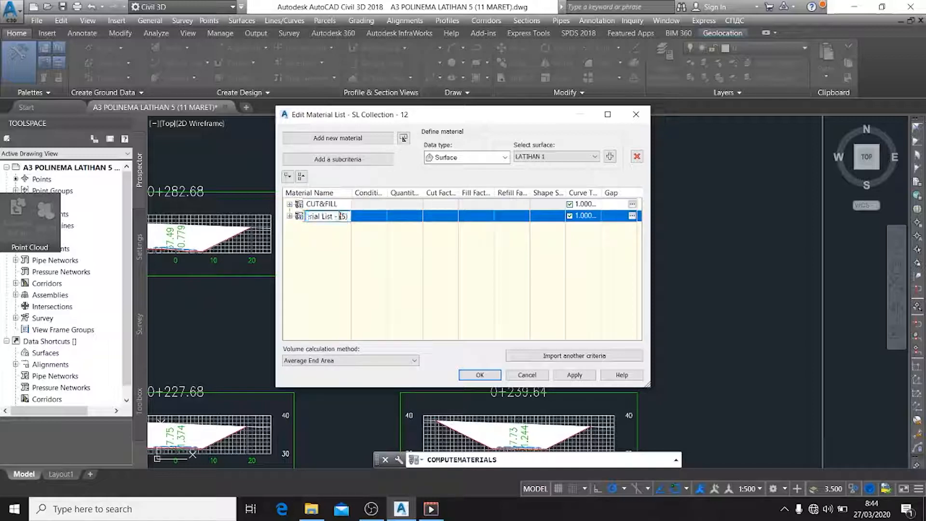
left_click_drag(347, 216, 314, 216)
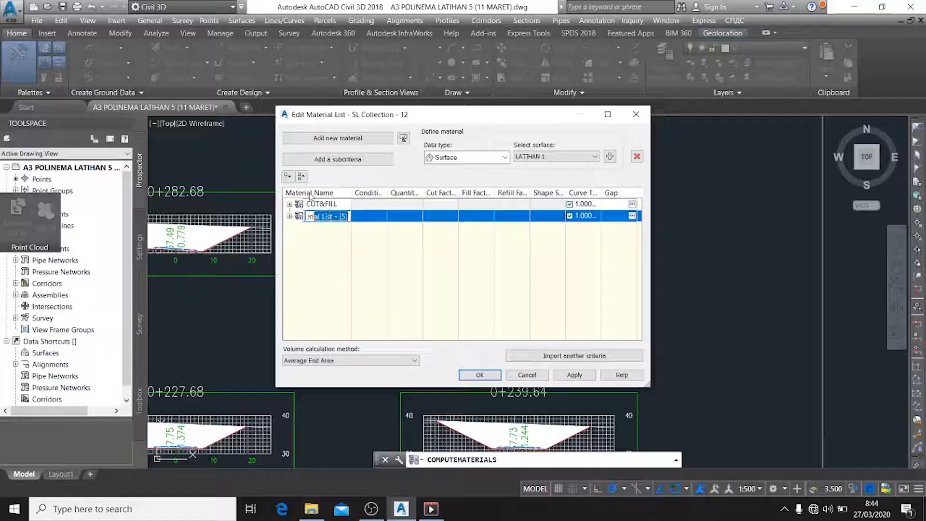
key("BackSpace")
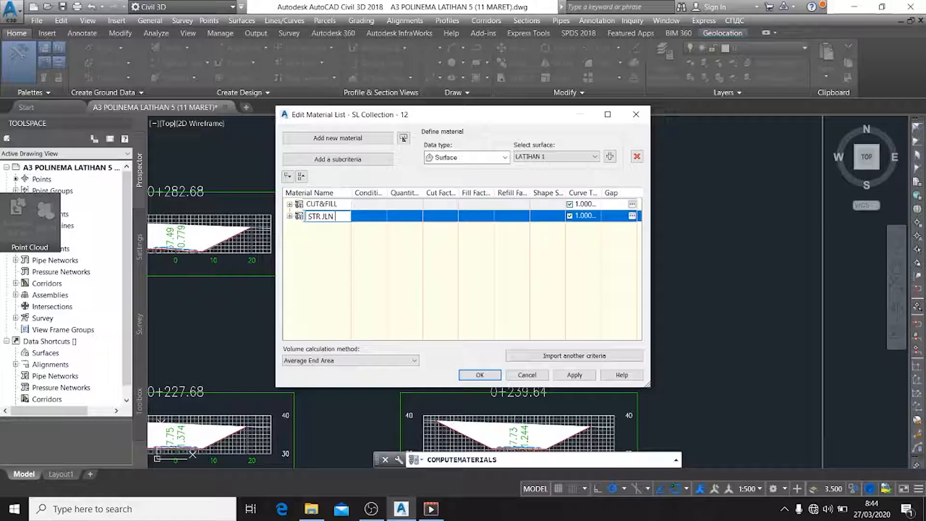
left_click(479, 374)
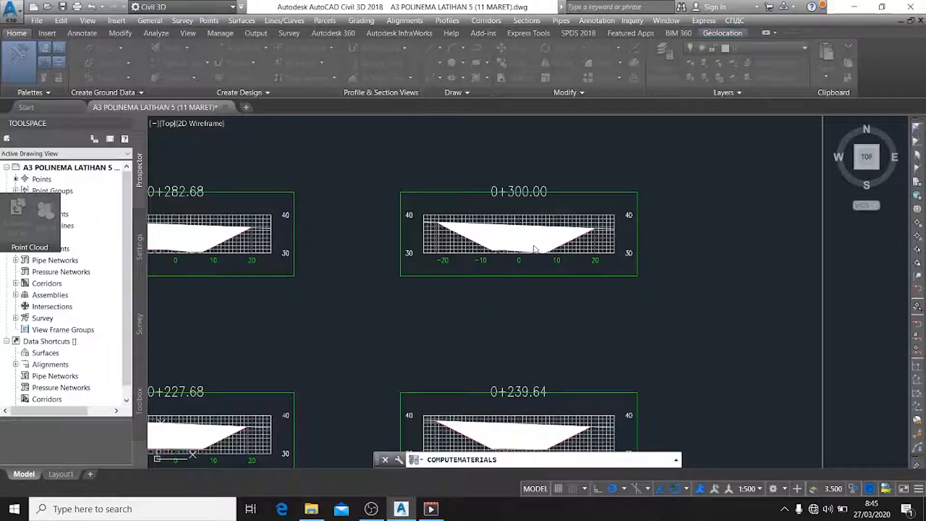
Examine the cut, fill and pavement material areas in the individual section views, close up at the road surface
scroll(541, 263, "down", 2)
scroll(541, 262, "up", 6)
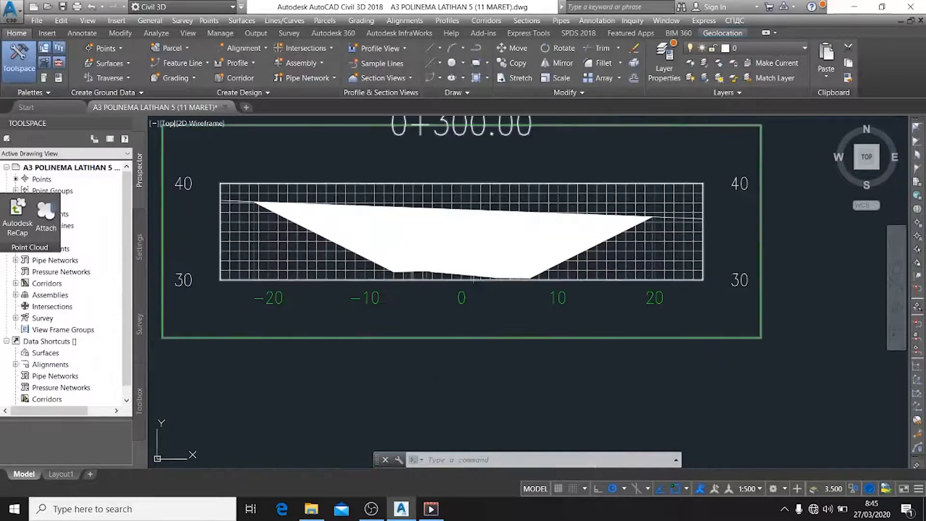
scroll(661, 285, "down", 4)
scroll(377, 282, "up", 2)
scroll(377, 282, "up", 5)
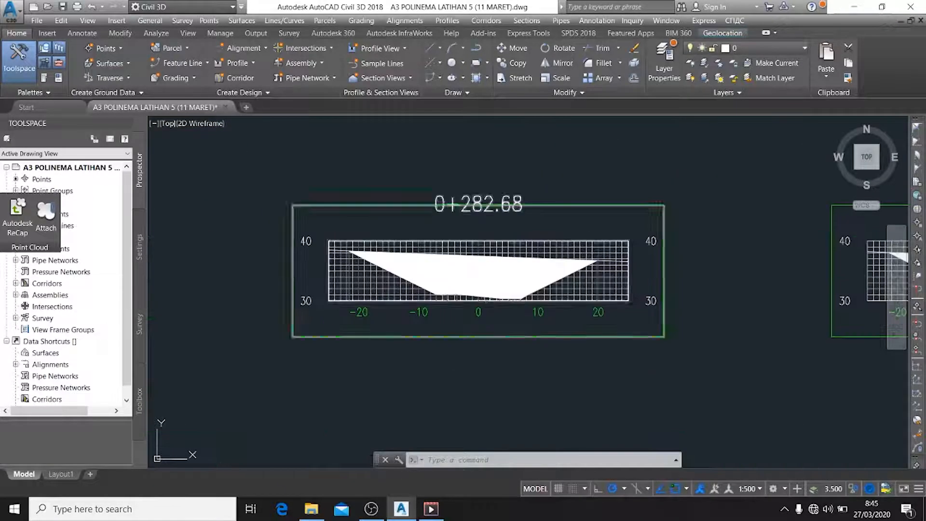
scroll(610, 310, "down", 5)
middle_click_drag(673, 321, 564, 327)
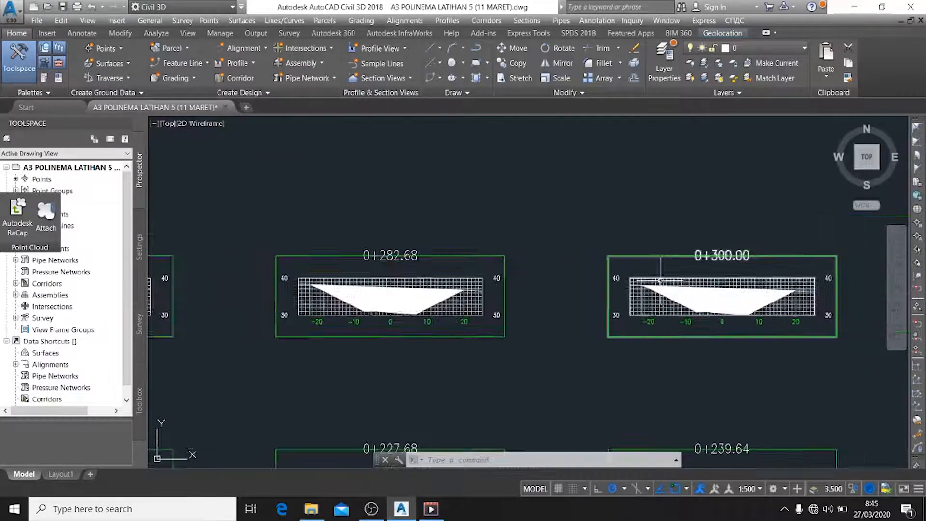
scroll(720, 285, "up", 2)
scroll(727, 324, "down", 6)
middle_click_drag(729, 332, 605, 163)
scroll(672, 229, "down", 4)
middle_click_drag(694, 253, 525, 285)
scroll(673, 299, "up", 6)
scroll(685, 365, "up", 5)
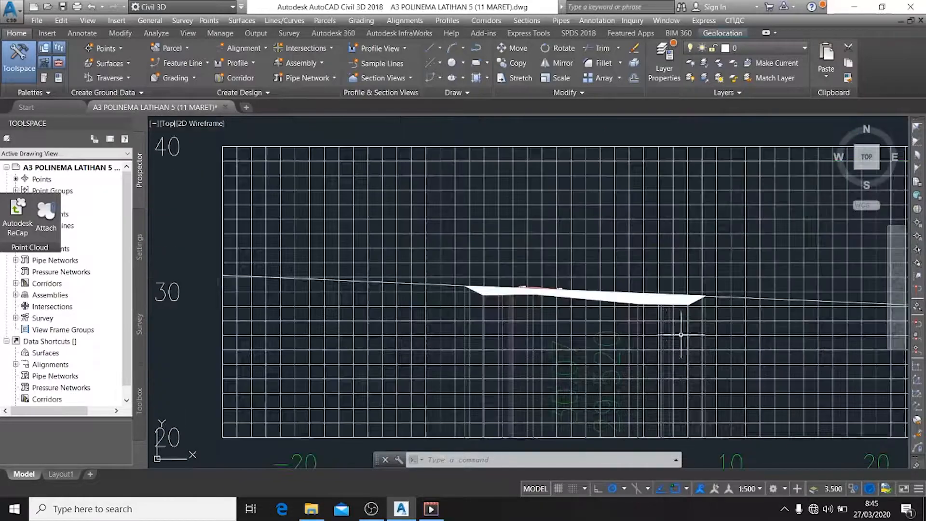
scroll(542, 296, "up", 2)
scroll(541, 296, "up", 4)
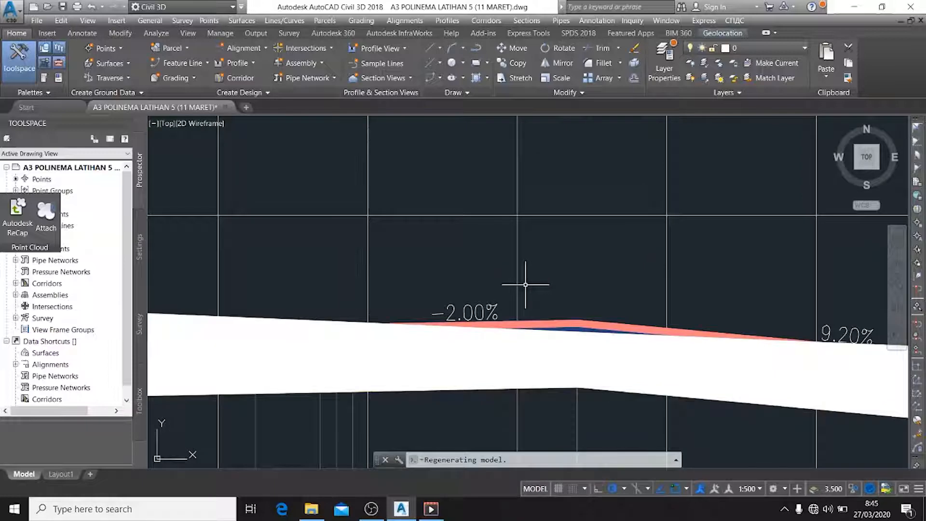
Inspect the pavement layers and cut areas in further section views, including stations 0+500.00 and 0+515.18
scroll(525, 285, "up", 4)
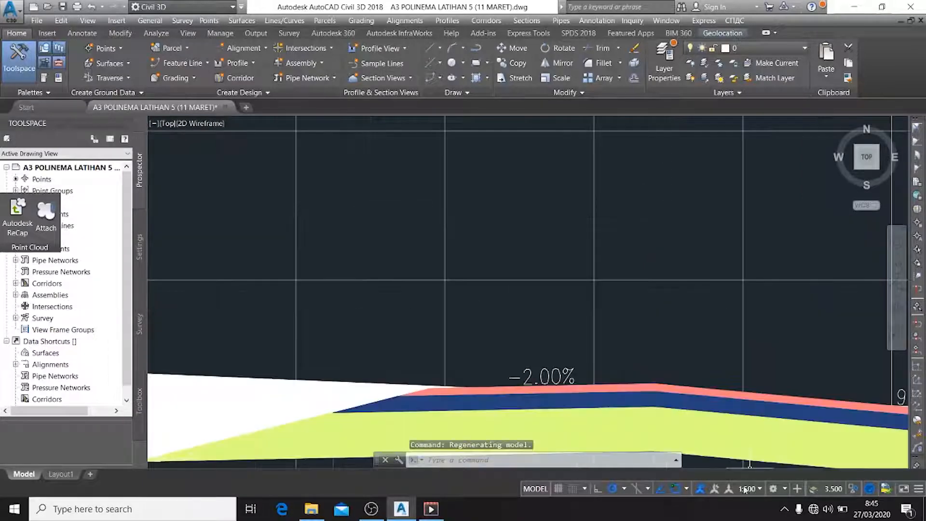
scroll(648, 319, "down", 10)
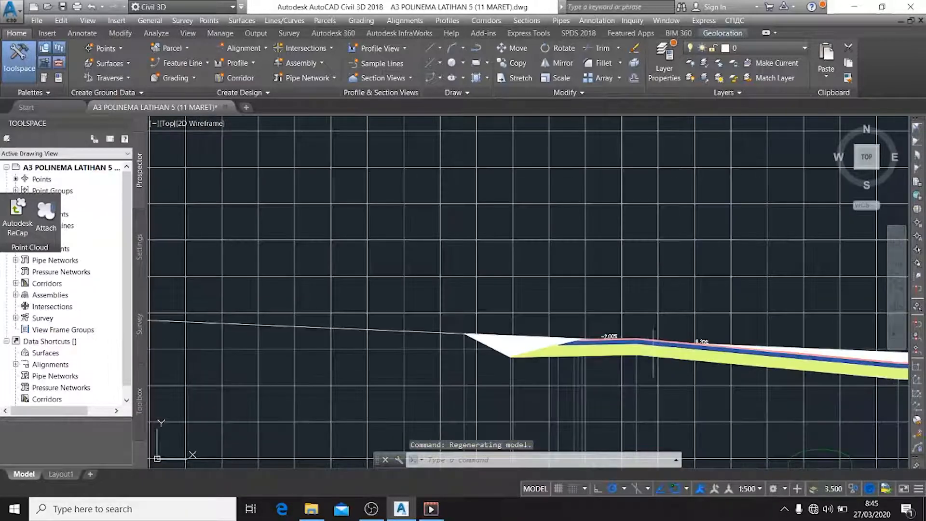
scroll(651, 154, "up", 10)
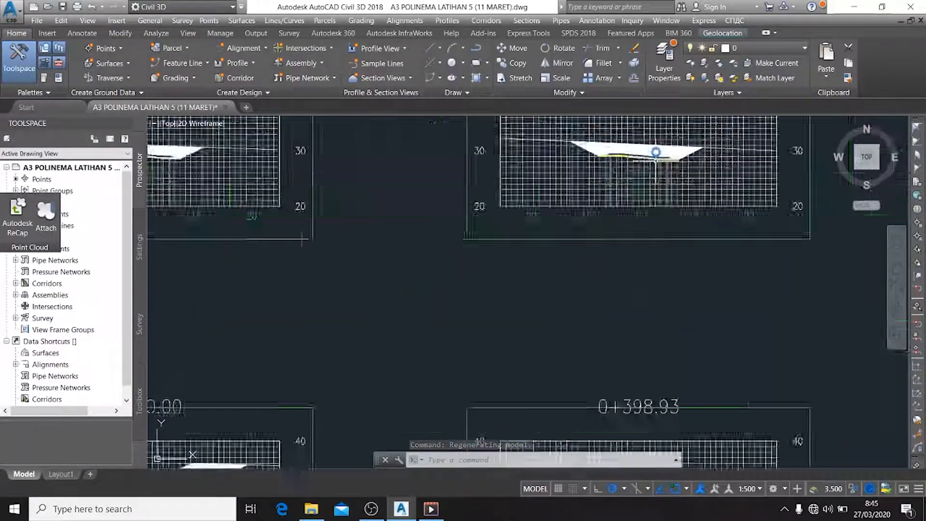
scroll(561, 298, "down", 8)
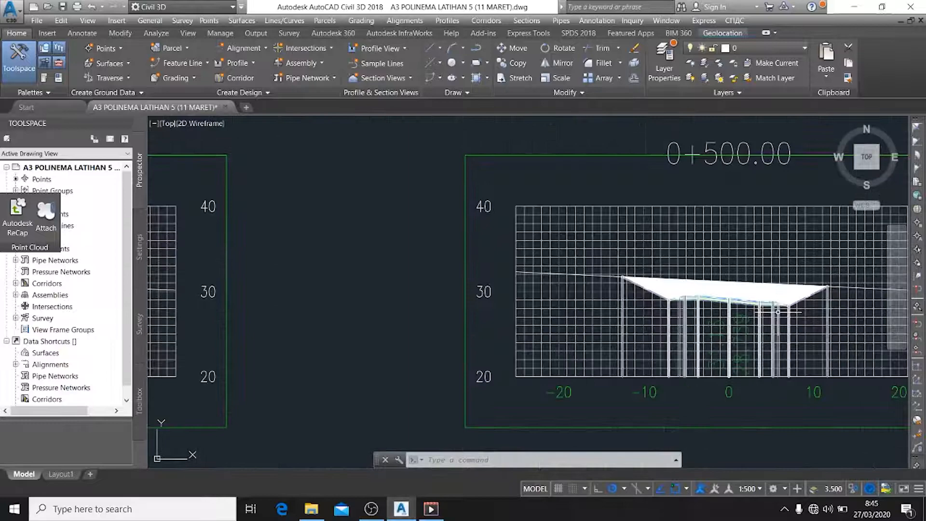
middle_click_drag(777, 312, 246, 292)
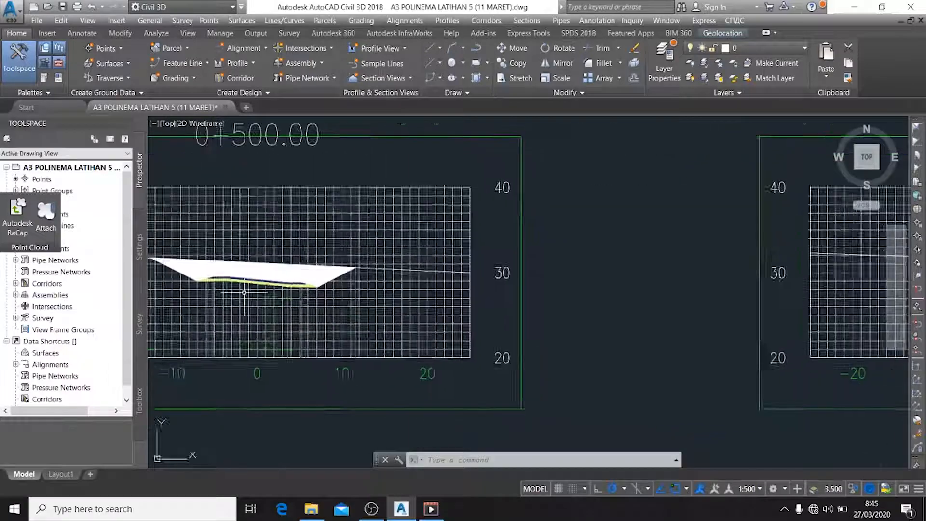
scroll(617, 307, "down", 6)
scroll(796, 282, "up", 8)
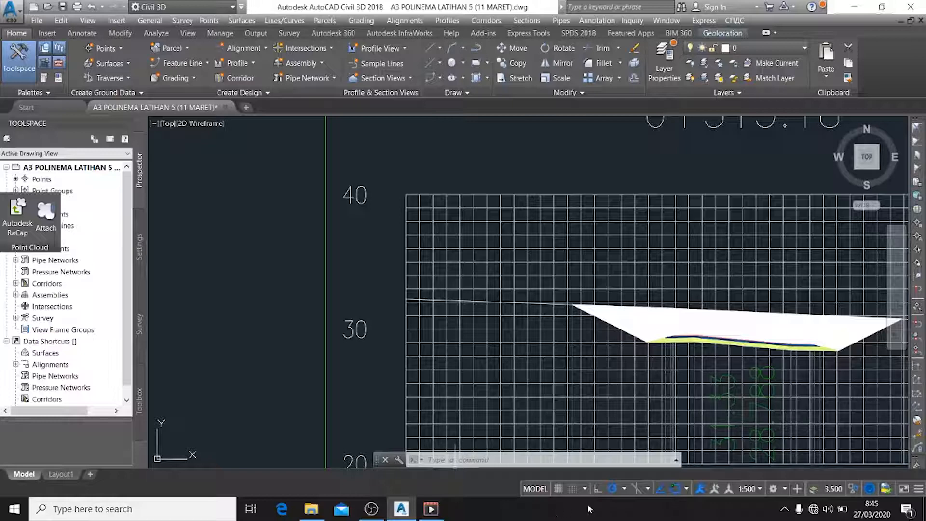
scroll(574, 424, "down", 2)
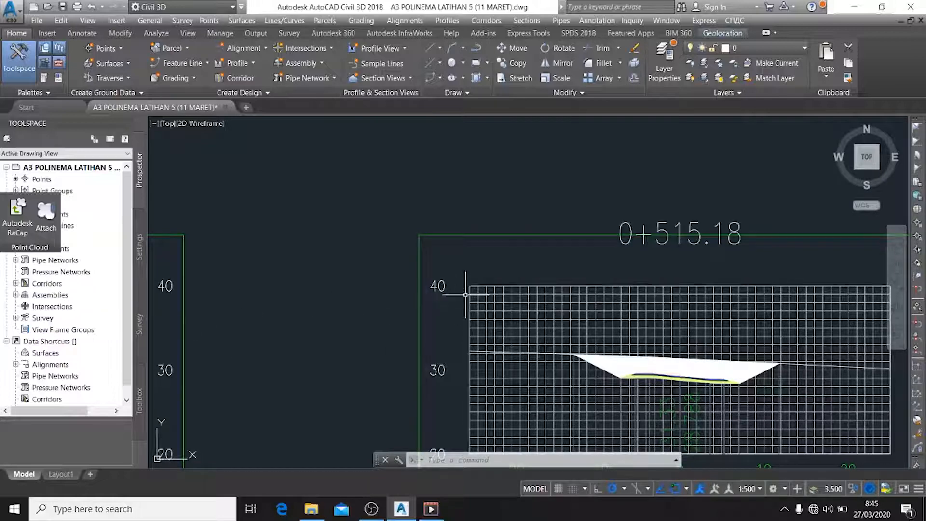
mouse_move(554, 315)
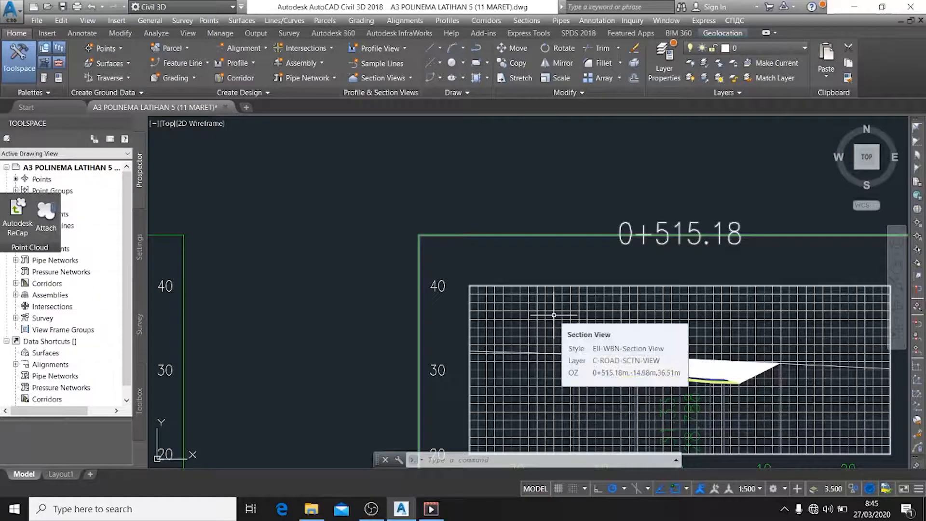
key("Escape")
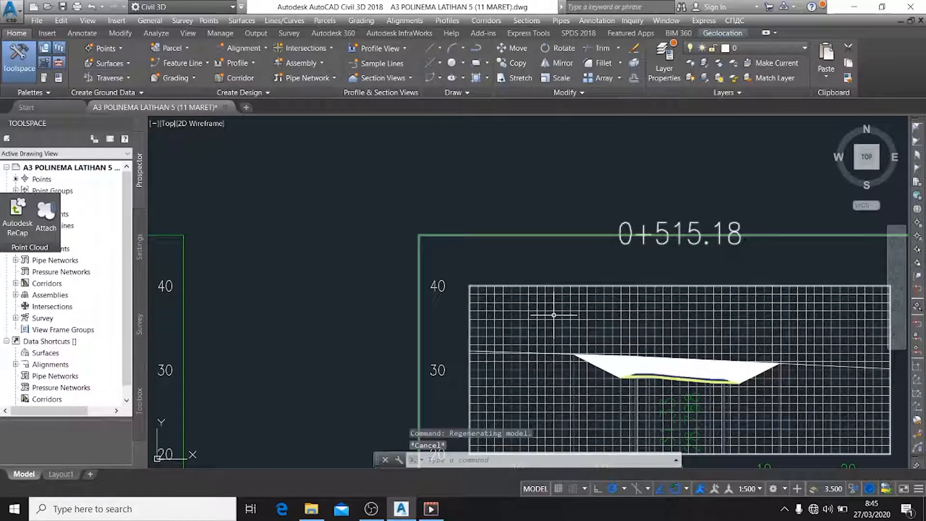
Create a total volume table from the CUT&FILL material list with at most 200 rows per table, placed below the section sheets
left_click(520, 22)
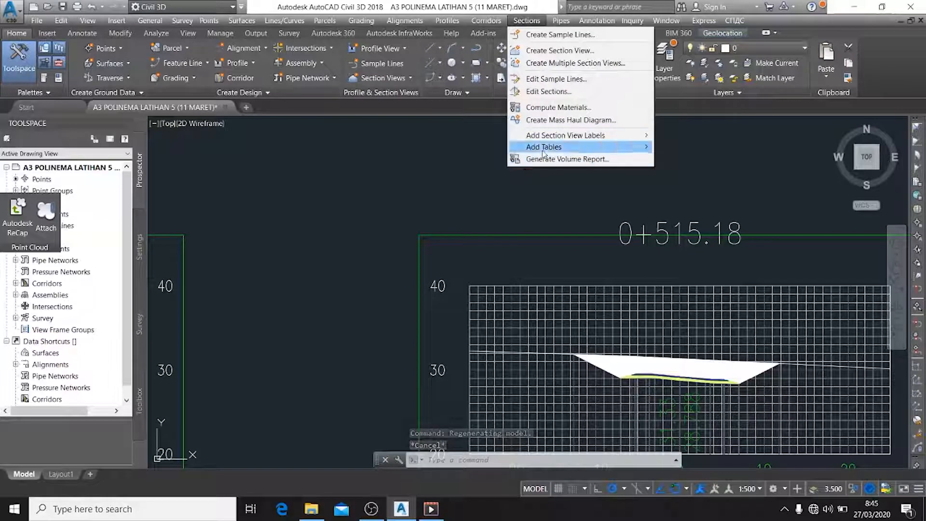
mouse_move(544, 153)
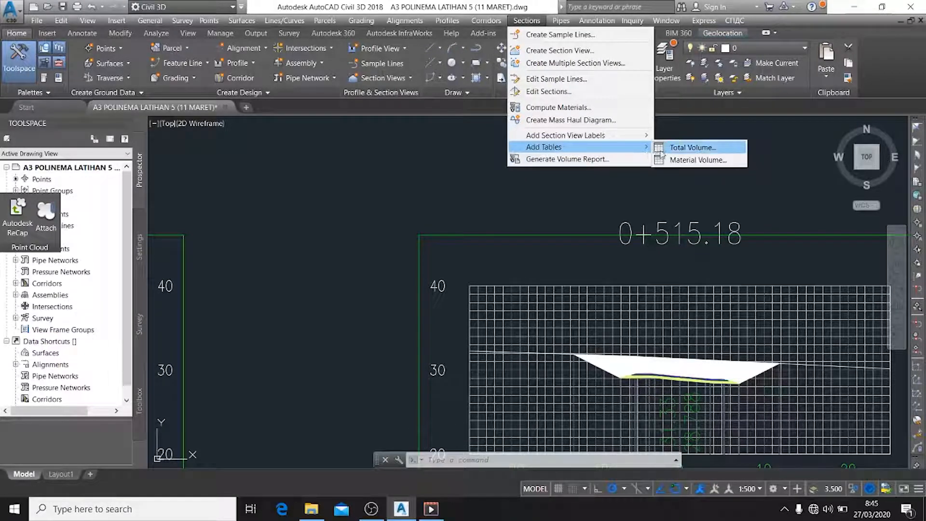
left_click(690, 147)
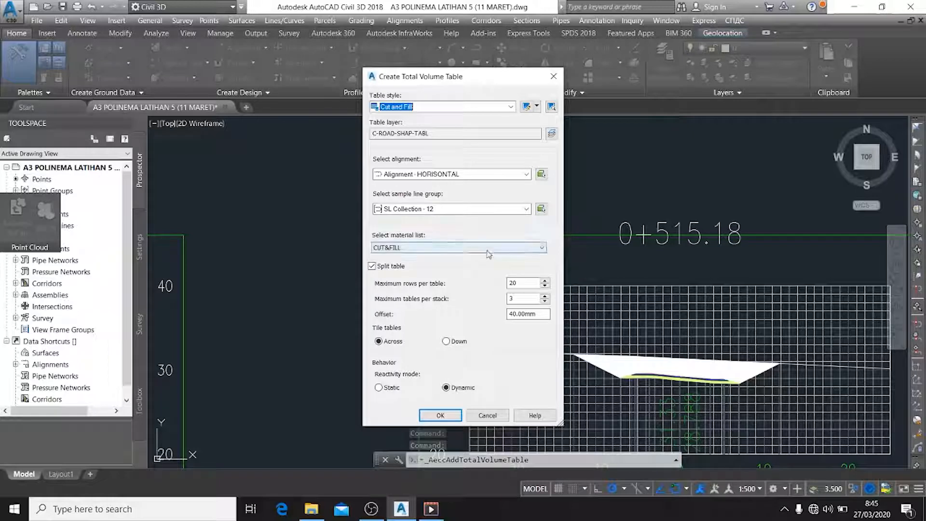
left_click(488, 251)
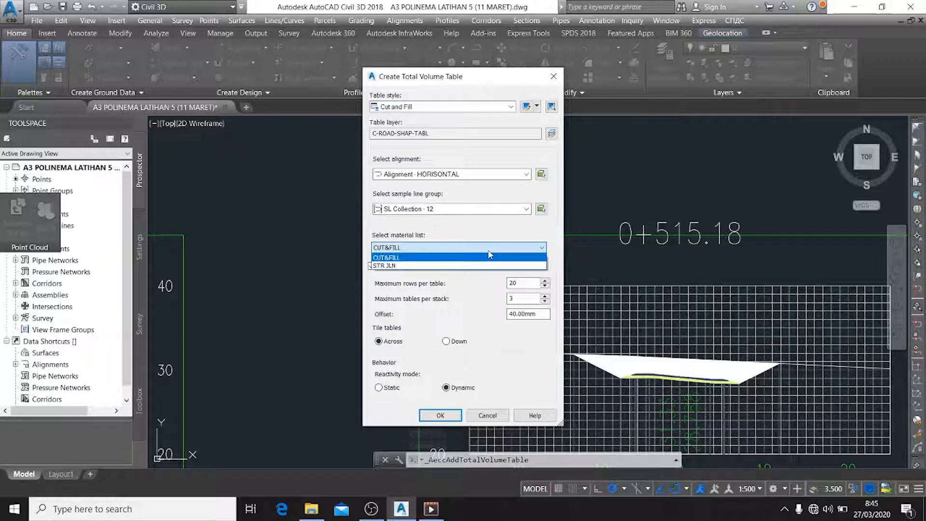
left_click(423, 259)
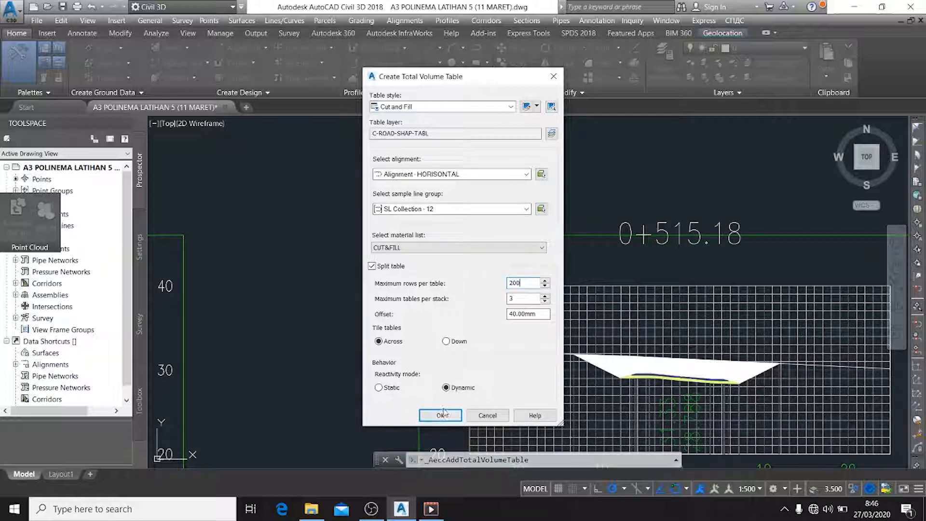
left_click(440, 415)
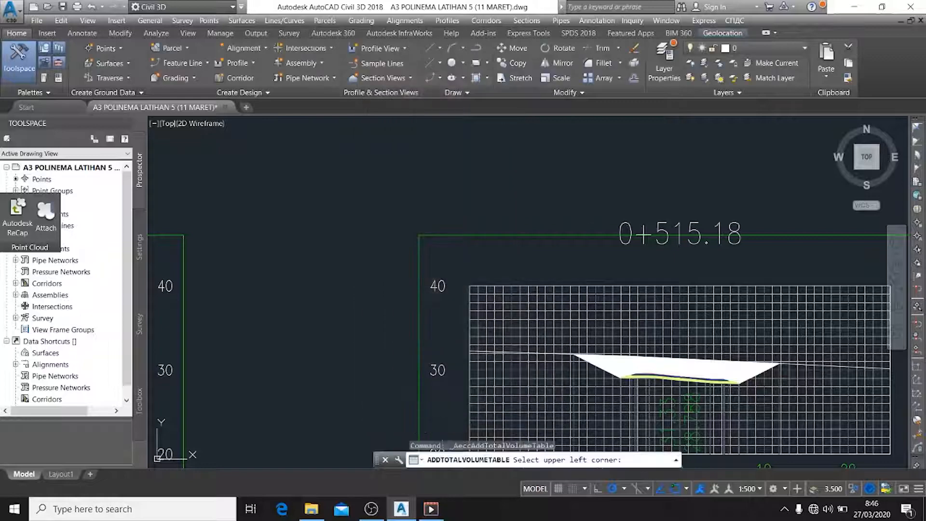
scroll(458, 396, "down", 5)
middle_click_drag(458, 396, 354, 133)
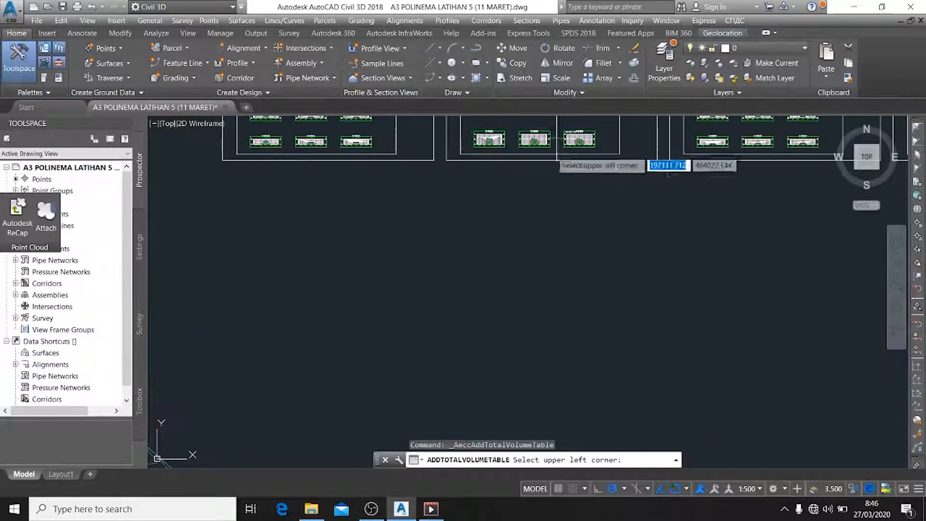
left_click(334, 245)
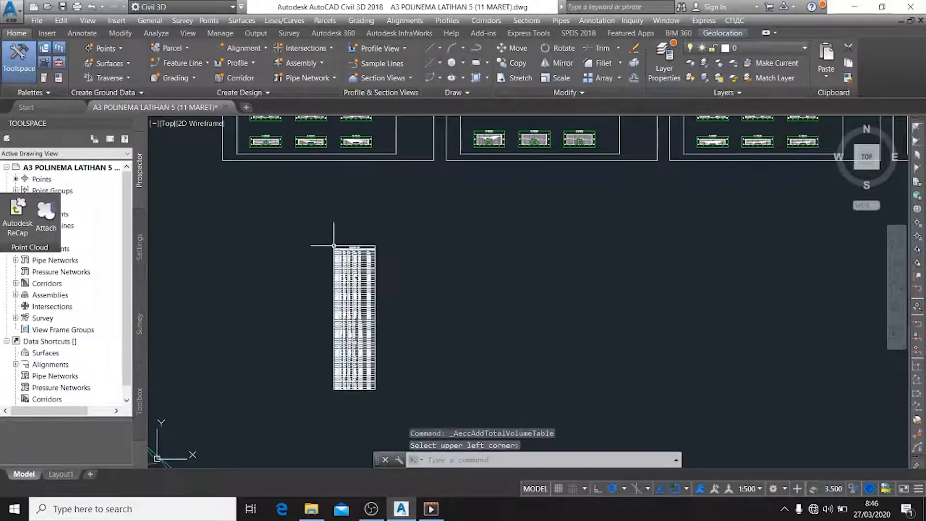
Read through the cut and fill total volume table, from the first station down to the cumulative volumes in its last rows
scroll(357, 202, "up", 6)
middle_click_drag(368, 208, 485, 256)
scroll(482, 185, "up", 4)
scroll(468, 186, "down", 4)
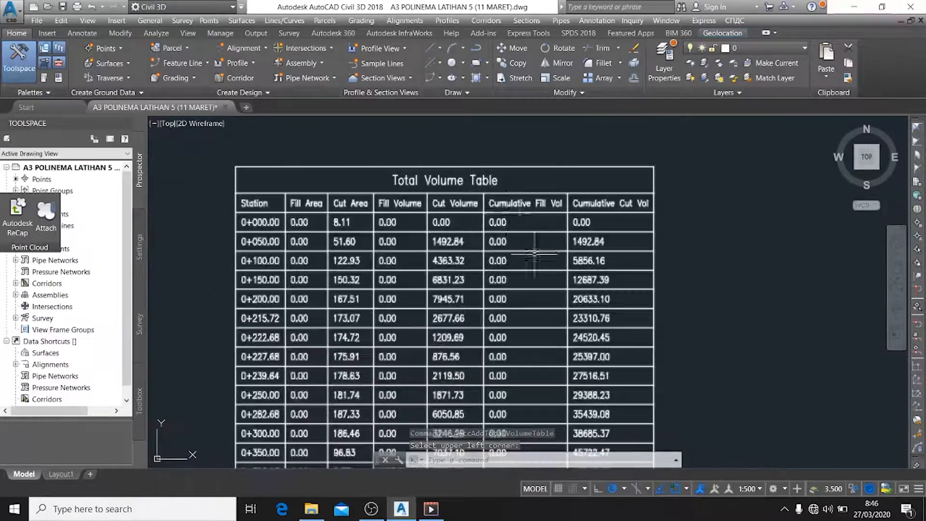
mouse_move(536, 289)
middle_mouse_down()
mouse_move(488, 137)
mouse_move(472, 126)
mouse_move(496, 121)
middle_mouse_up()
scroll(513, 216, "down", 6)
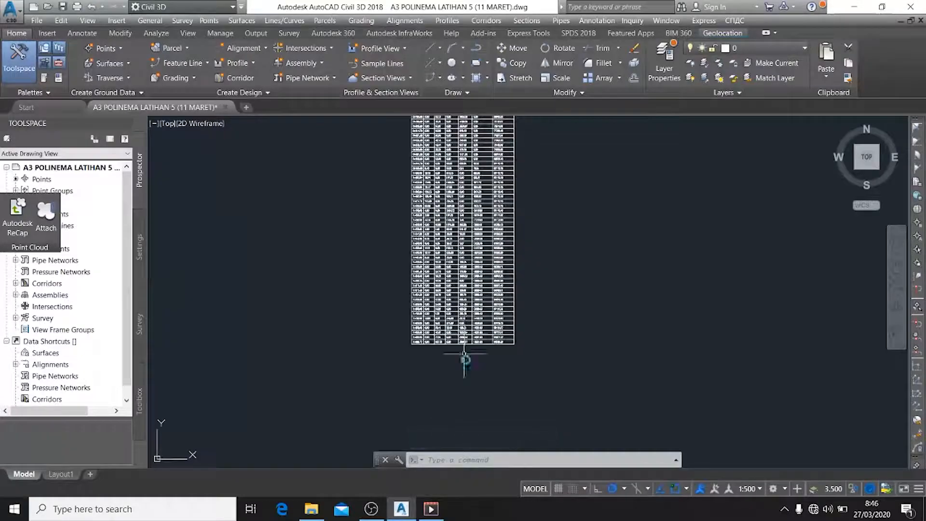
scroll(511, 289, "up", 10)
scroll(557, 308, "down", 4)
scroll(559, 297, "up", 3)
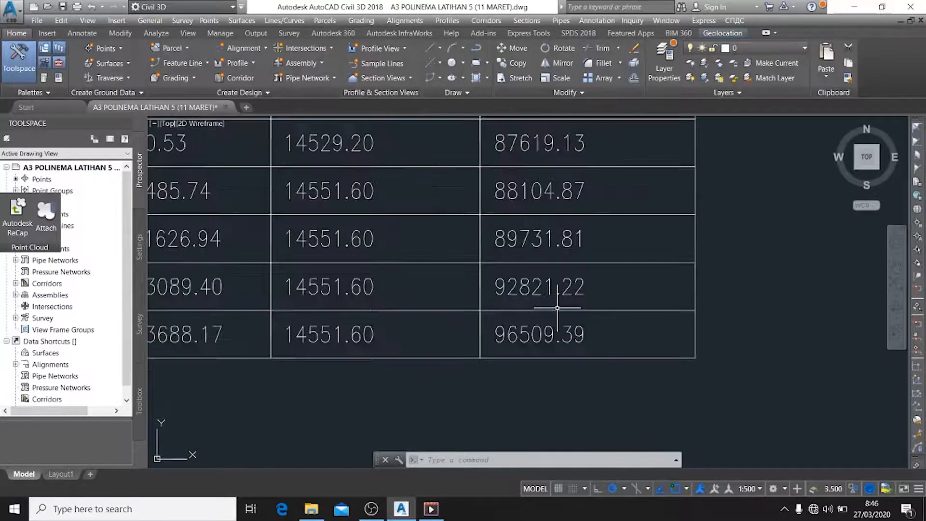
scroll(566, 243, "down", 6)
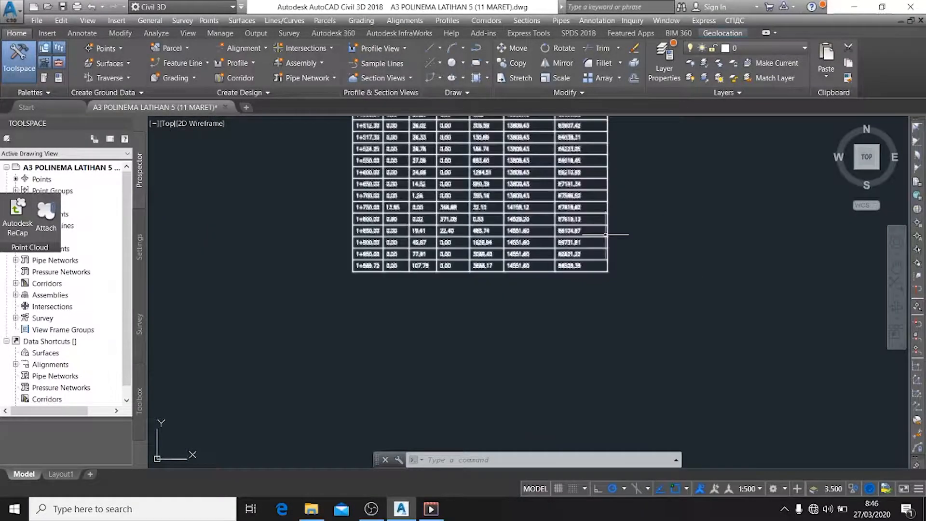
middle_click_drag(591, 239, 596, 327)
middle_click_drag(653, 192, 603, 339)
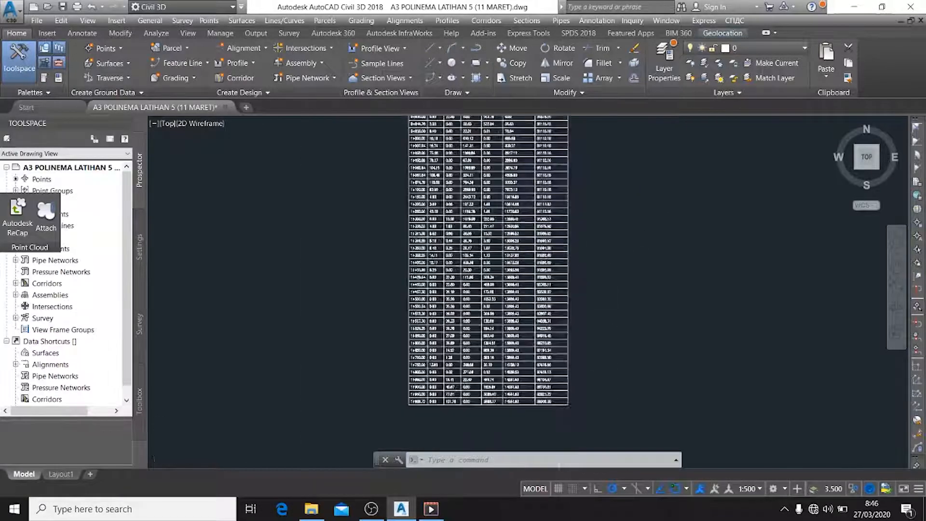
scroll(584, 246, "down", 5)
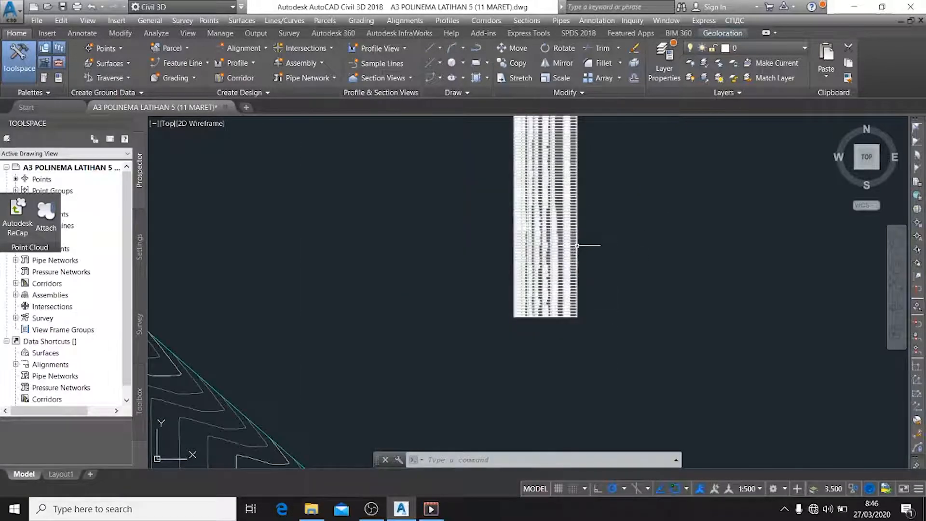
key("Escape")
Create a total volume table from the STR JLN material list with at most 200 rows per table, beside the cut and fill table
middle_click_drag(621, 182, 484, 324)
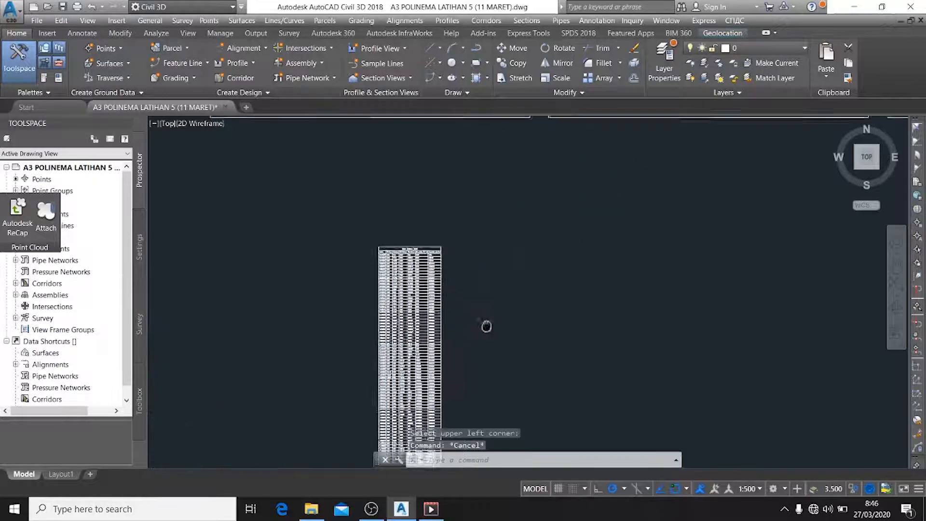
left_click(527, 21)
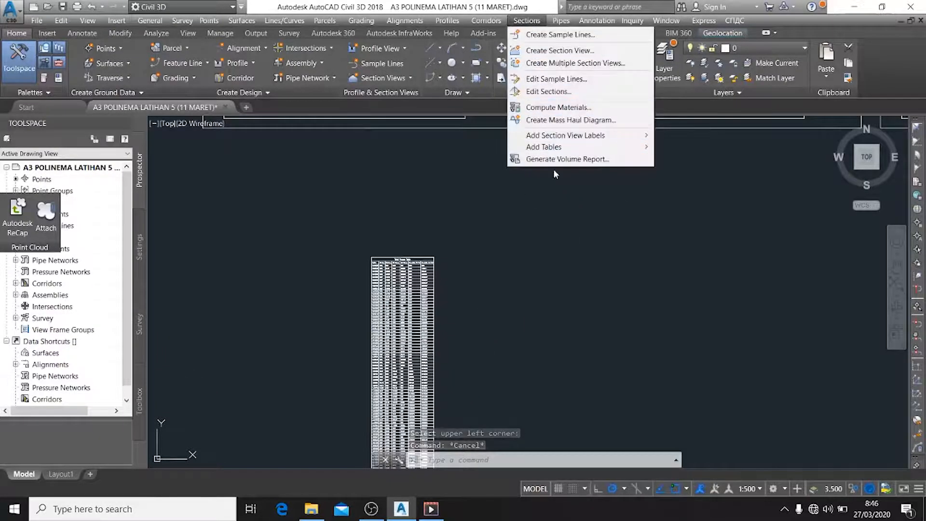
mouse_move(548, 151)
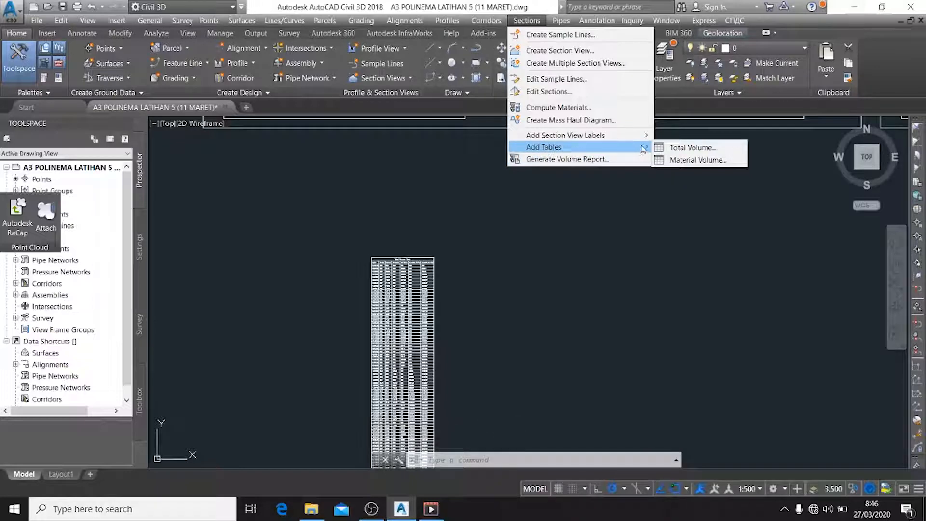
left_click(673, 146)
mouse_move(651, 146)
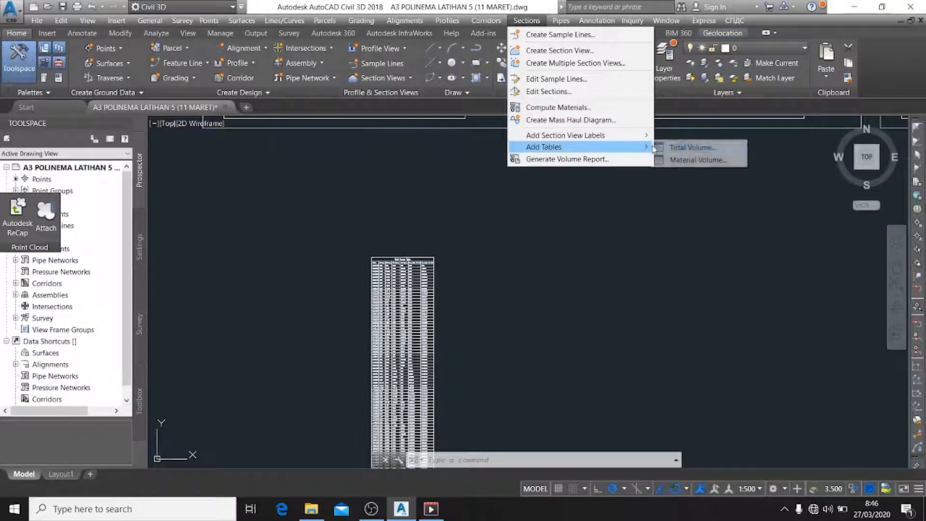
left_click(684, 145)
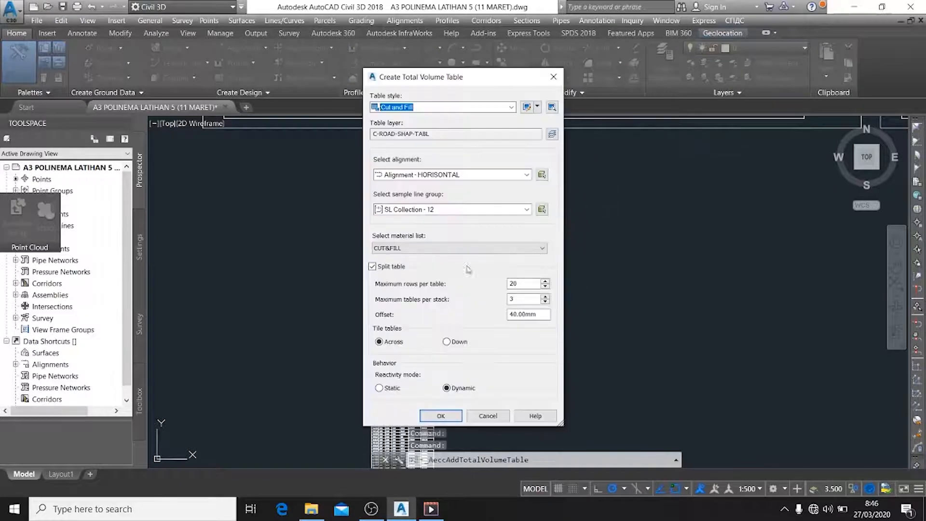
left_click(420, 248)
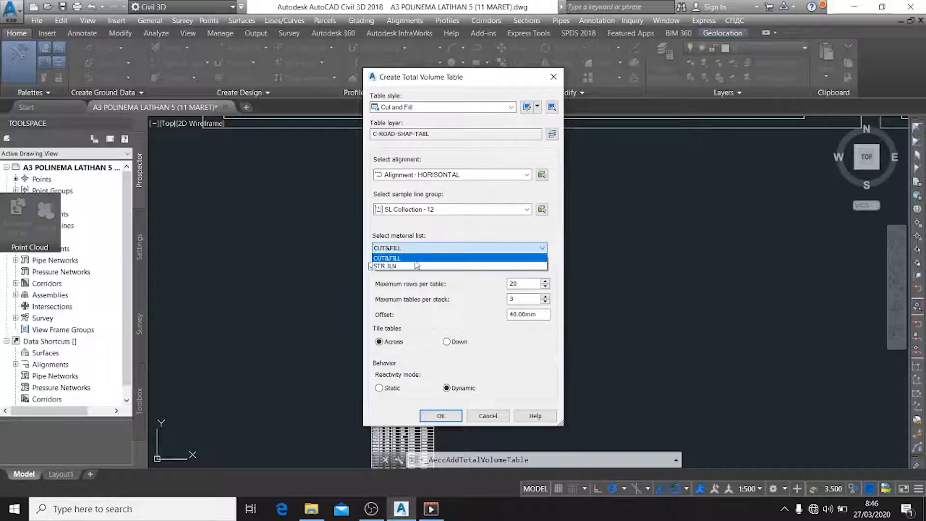
left_click(418, 265)
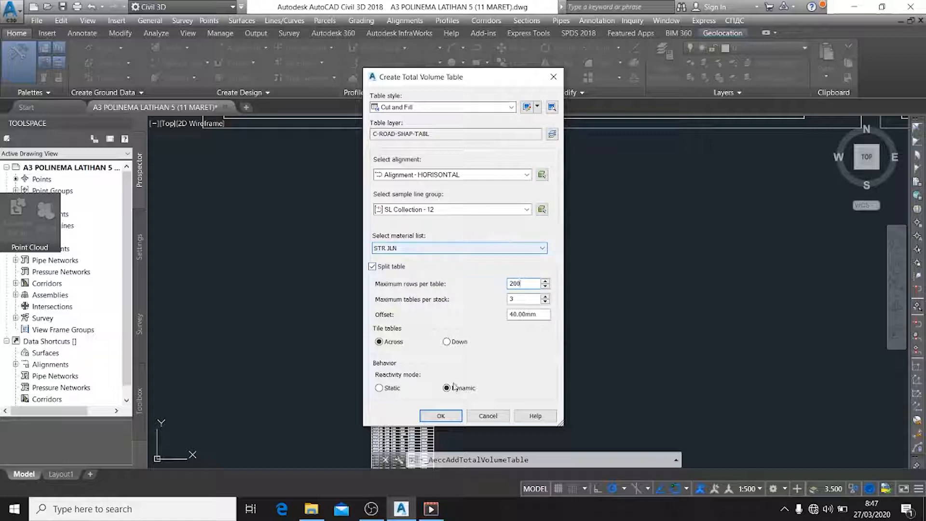
left_click(440, 415)
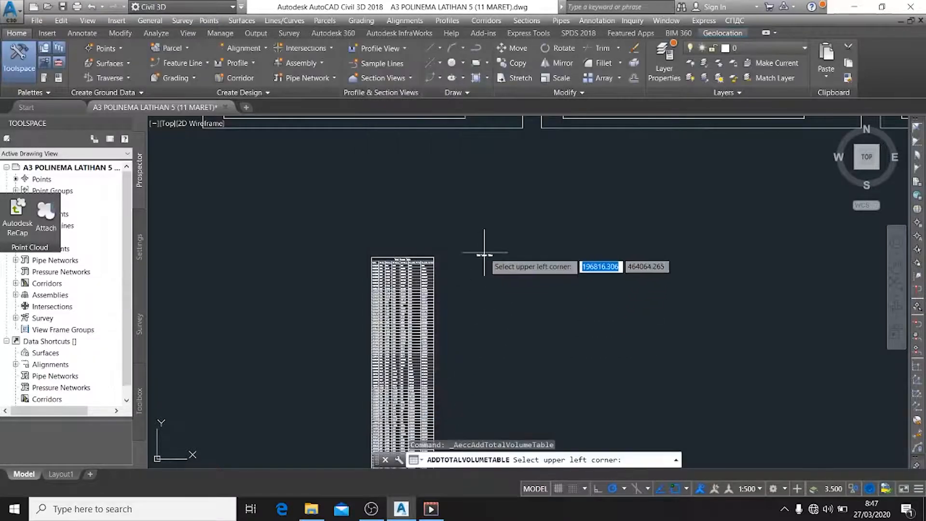
left_click(484, 253)
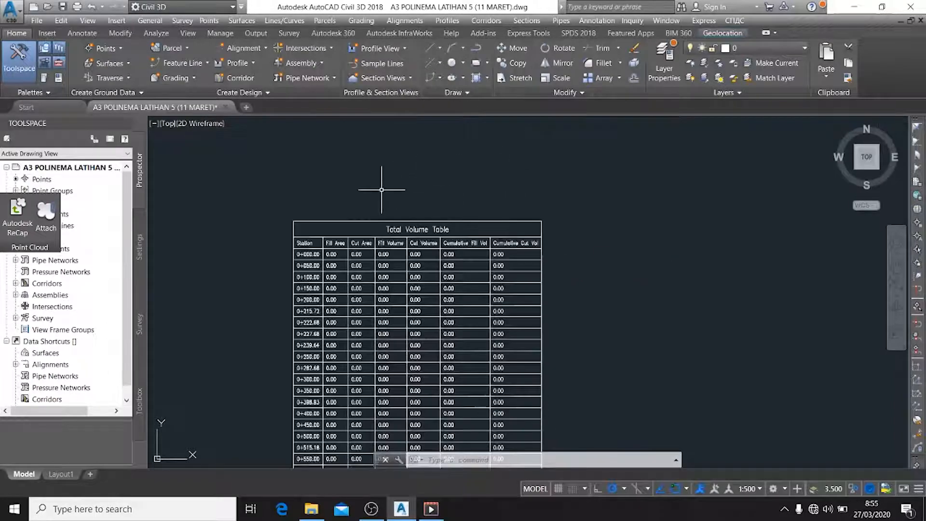
Check the values in the STR JLN total volume table and view the cross section at station 0+350.00
middle_click_drag(381, 188, 520, 188)
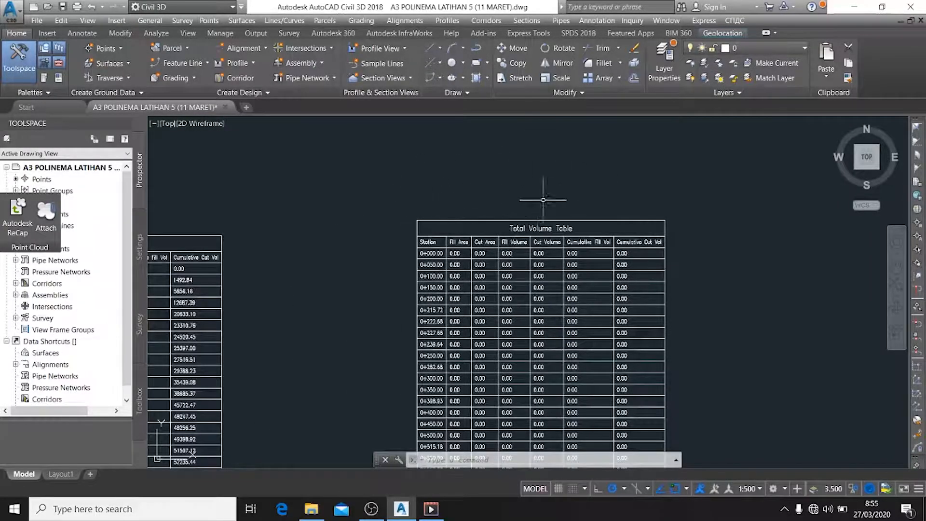
scroll(543, 200, "down", 4)
middle_click_drag(567, 196, 533, 234)
scroll(527, 171, "down", 1)
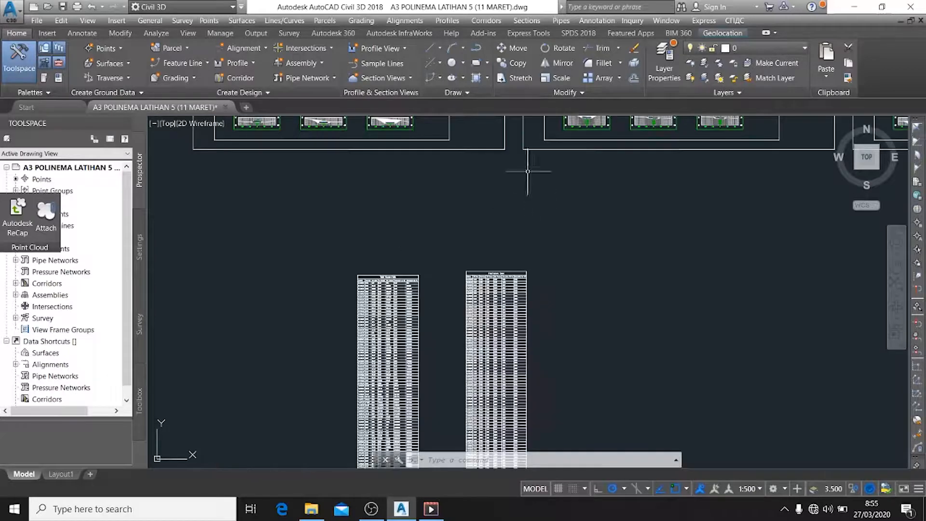
middle_click_drag(527, 171, 517, 218)
scroll(568, 196, "up", 4)
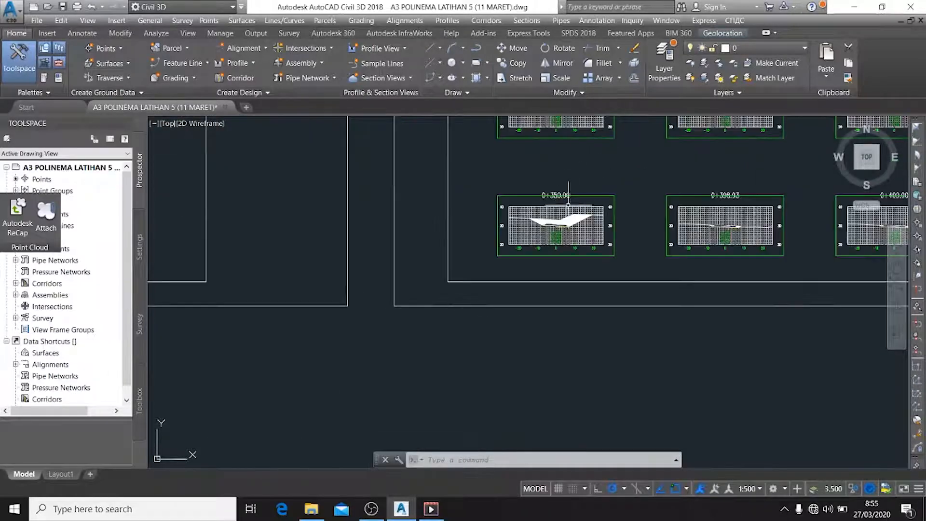
scroll(568, 204, "up", 3)
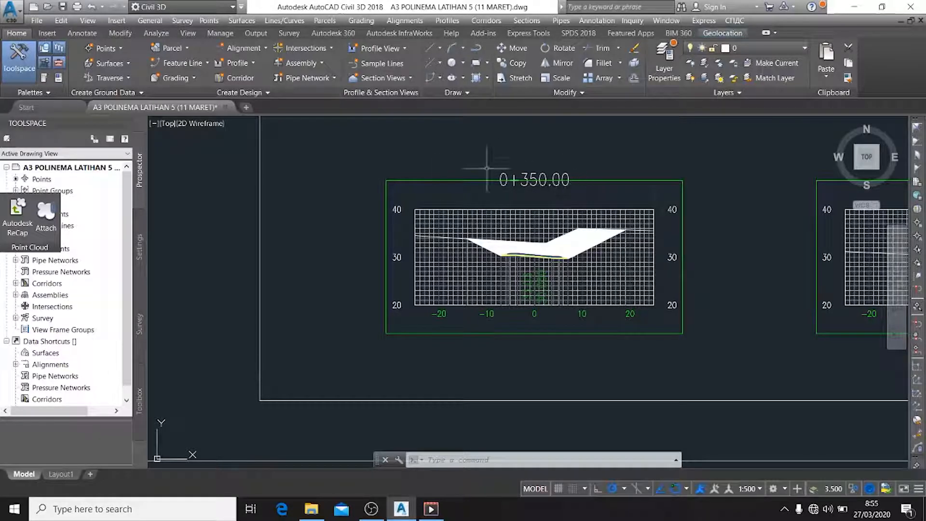
Start a material volume table for the Subbase material of the STR JLN material list
left_click(535, 20)
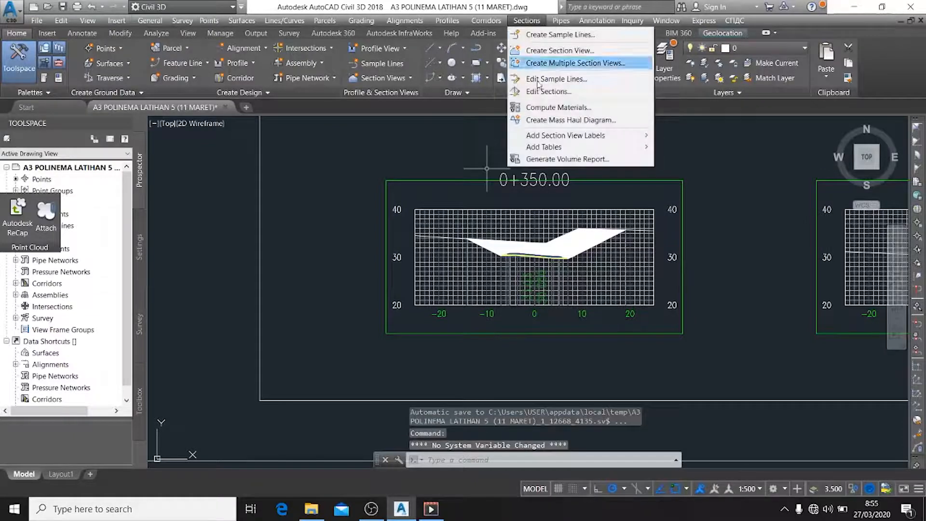
mouse_move(557, 147)
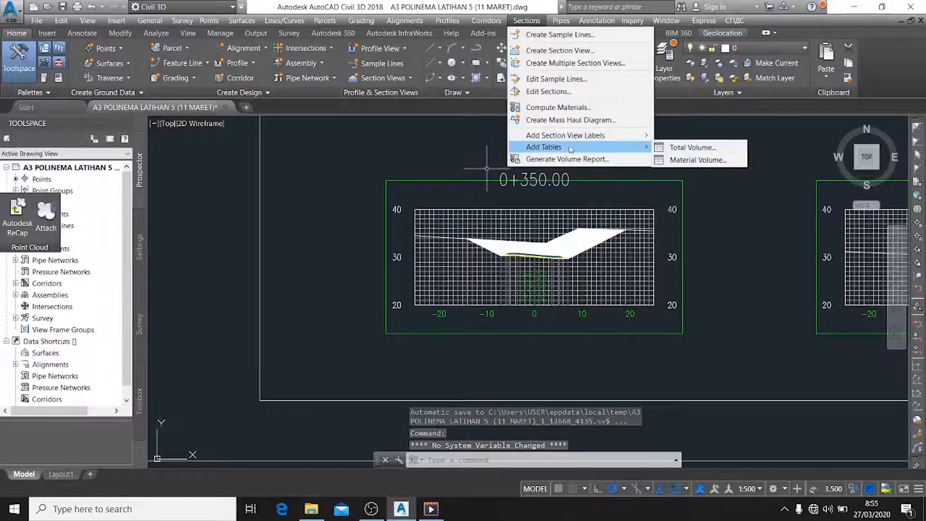
left_click(665, 160)
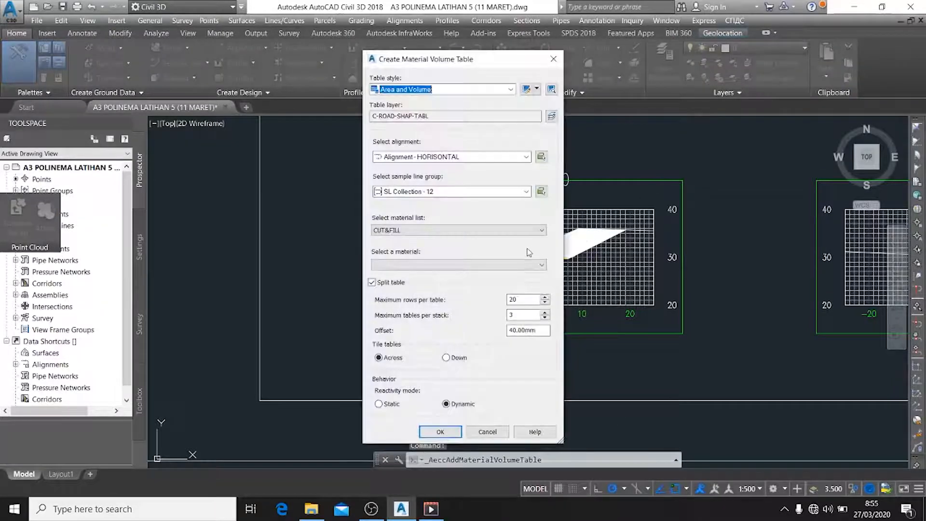
left_click(538, 264)
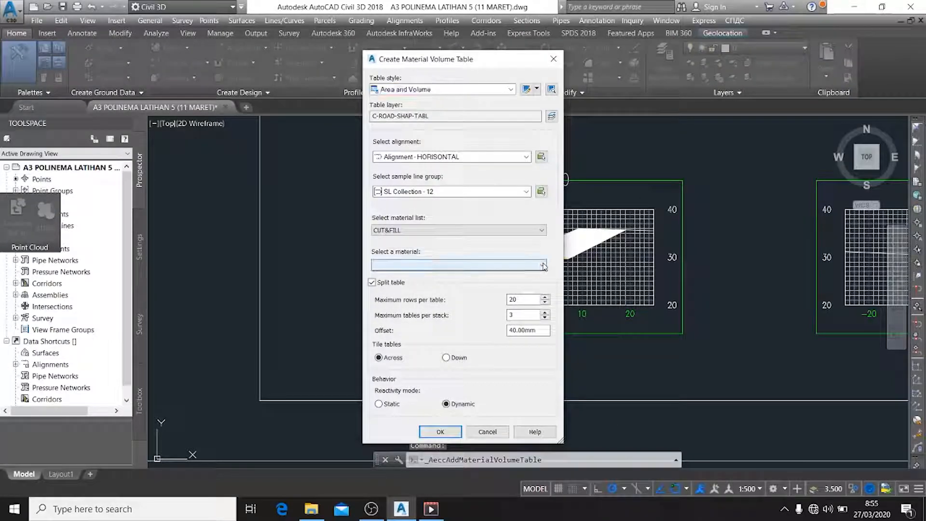
left_click(540, 230)
left_click(487, 251)
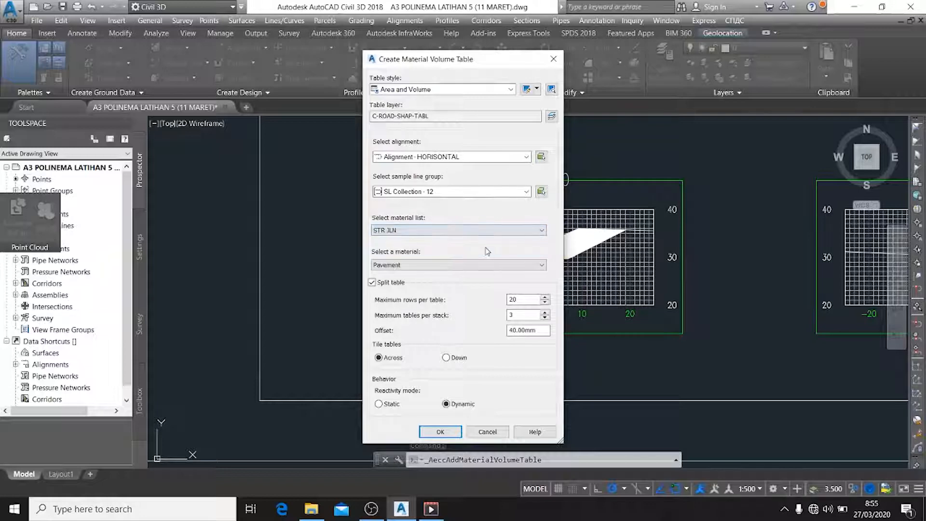
left_click(534, 267)
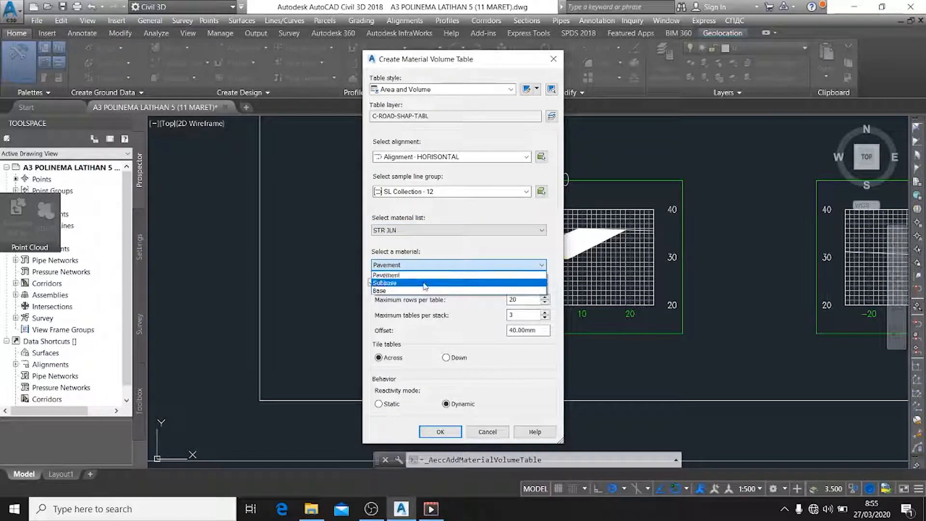
left_click(424, 283)
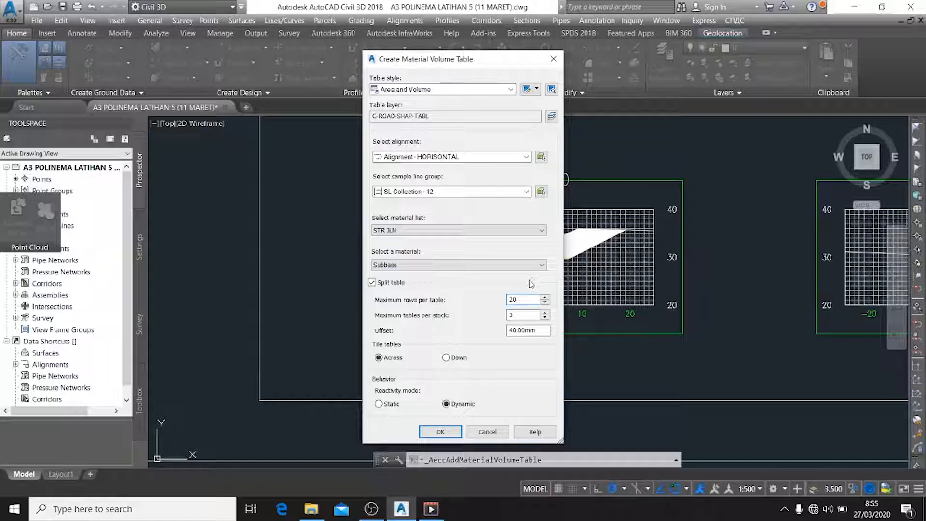
Allow at most 200 rows per table and place the Subbase material table beside the STR JLN total volume table
type("0")
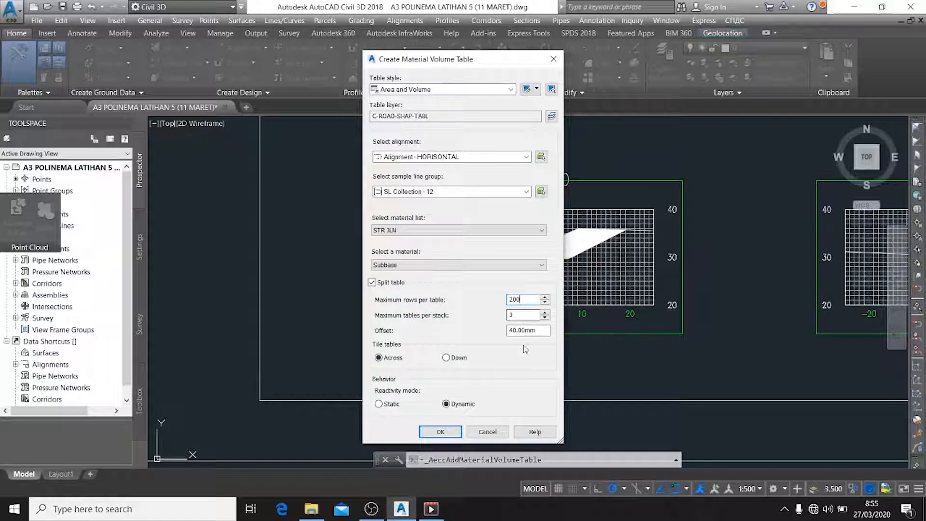
left_click(441, 431)
scroll(561, 403, "down", 5)
mouse_move(609, 408)
middle_mouse_down()
mouse_move(639, 160)
mouse_move(649, 147)
middle_mouse_up()
left_click(578, 347)
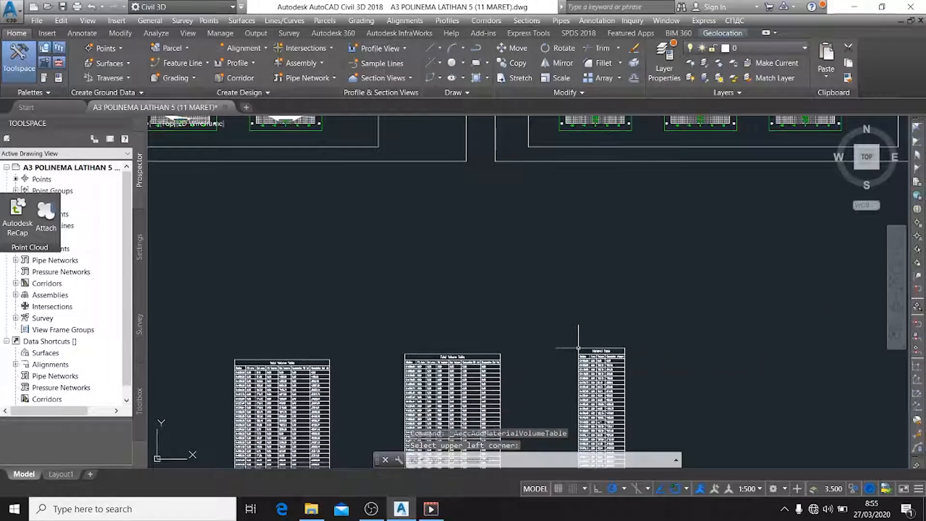
scroll(666, 371, "up", 8)
scroll(482, 265, "down", 6)
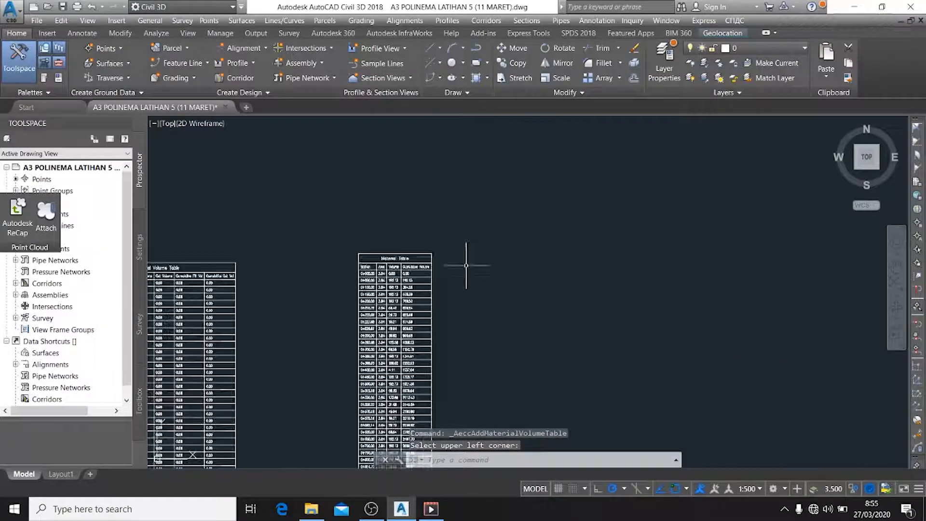
middle_click_drag(424, 246, 496, 207)
middle_click_drag(537, 231, 619, 269)
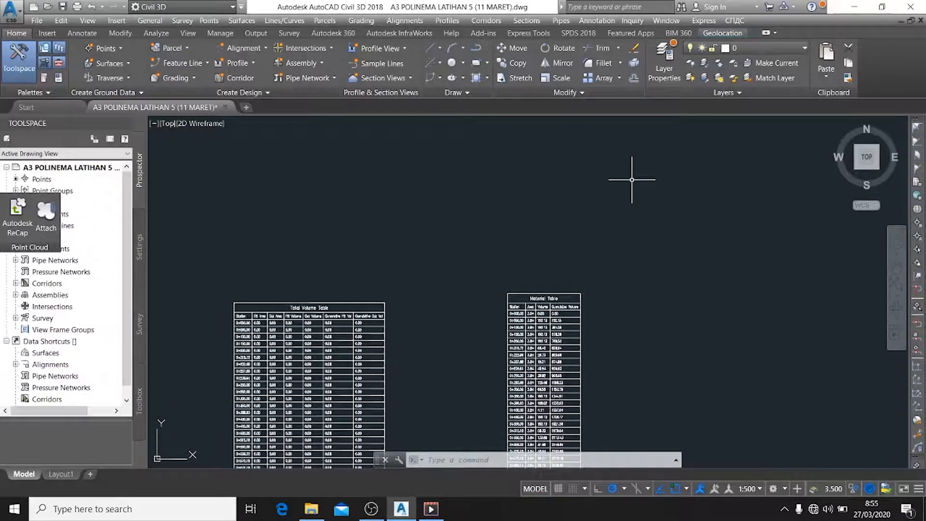
key("Escape")
Create a material volume table for Base from the STR JLN list with at most 200 rows per table, beside the Subbase table
left_click(526, 20)
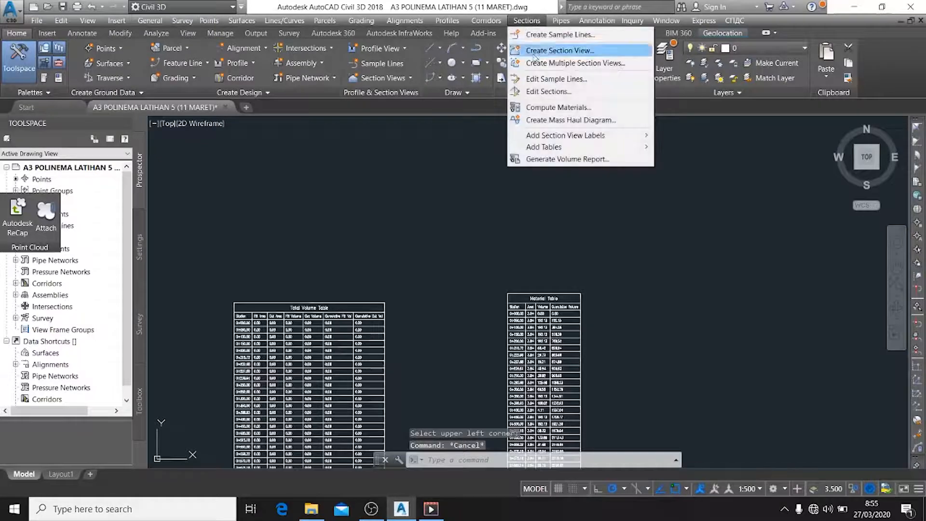
mouse_move(556, 146)
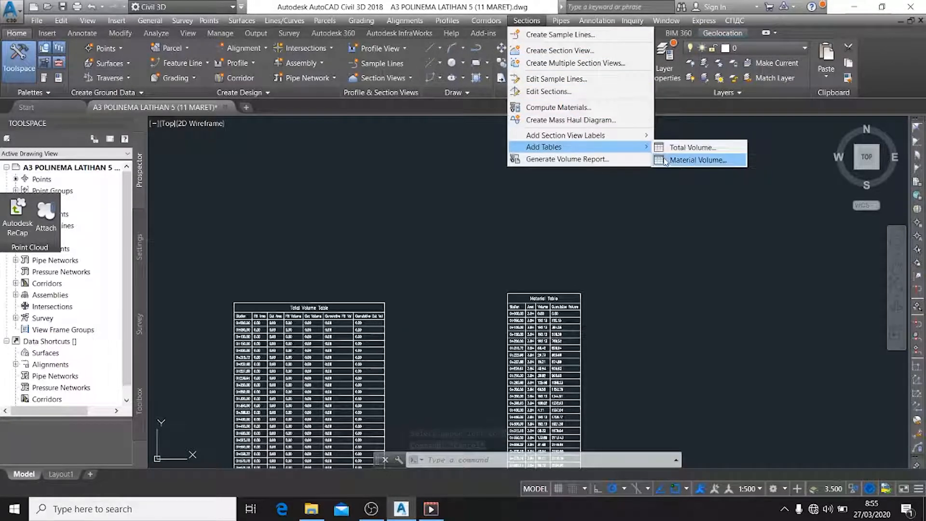
left_click(684, 159)
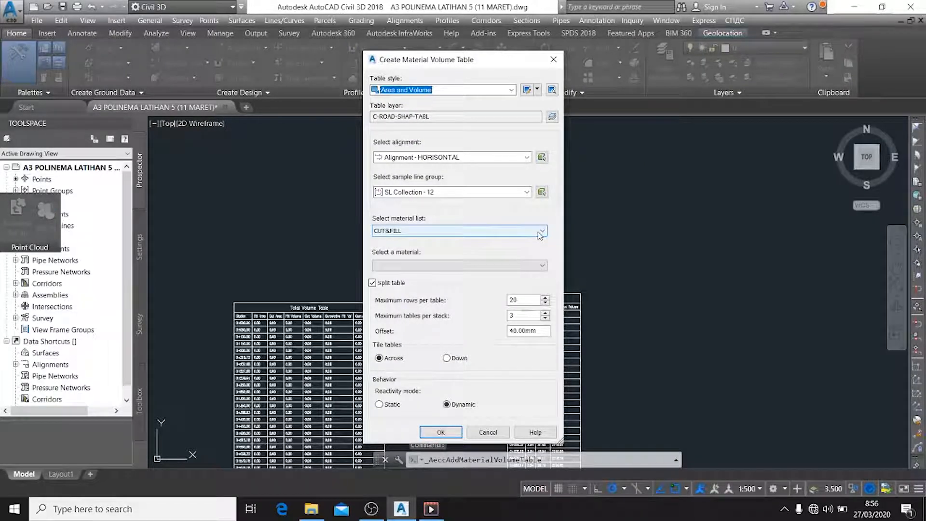
left_click(539, 232)
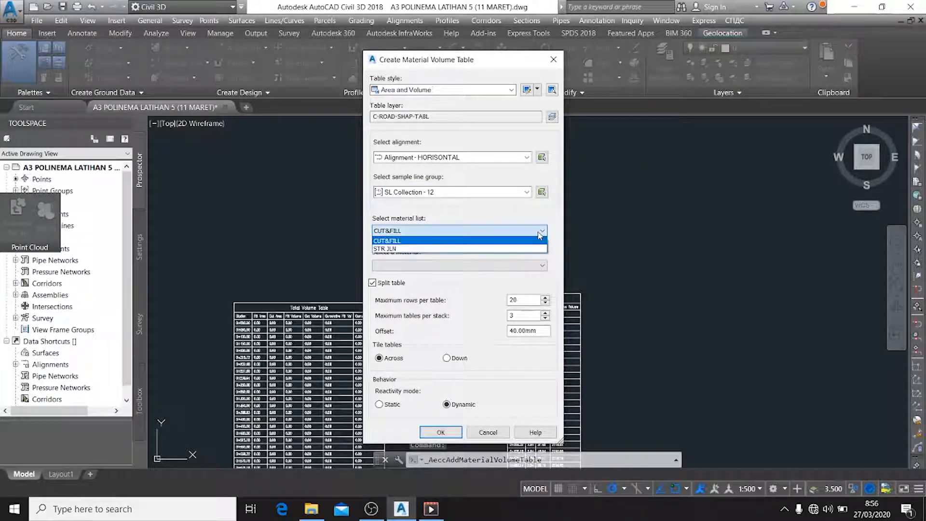
left_click(516, 249)
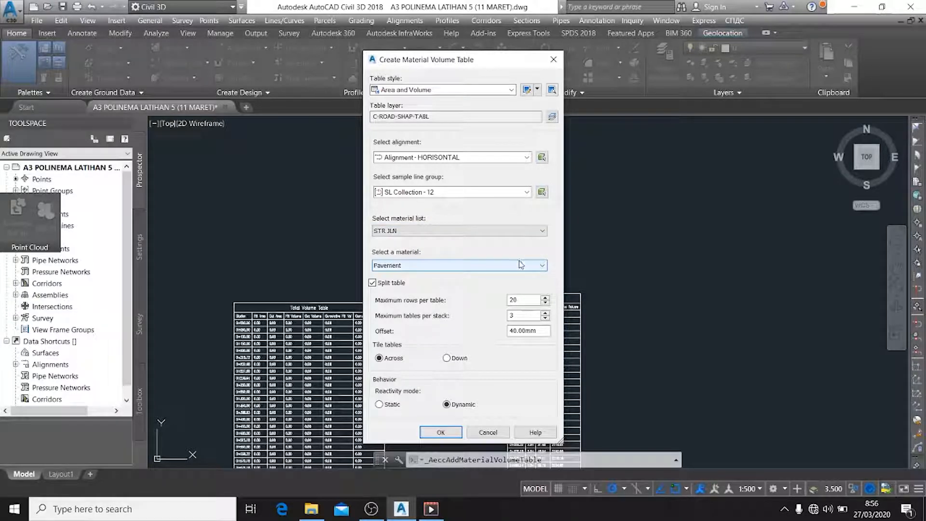
left_click(518, 265)
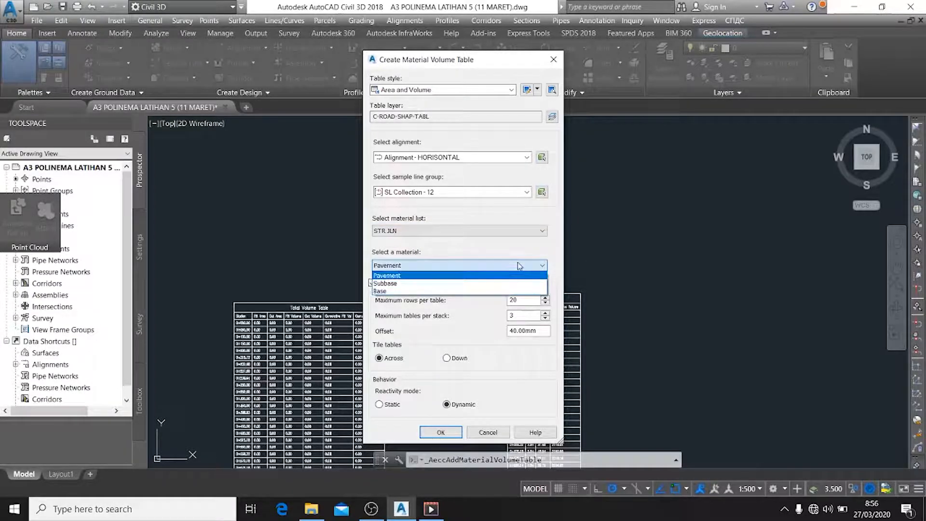
left_click(467, 291)
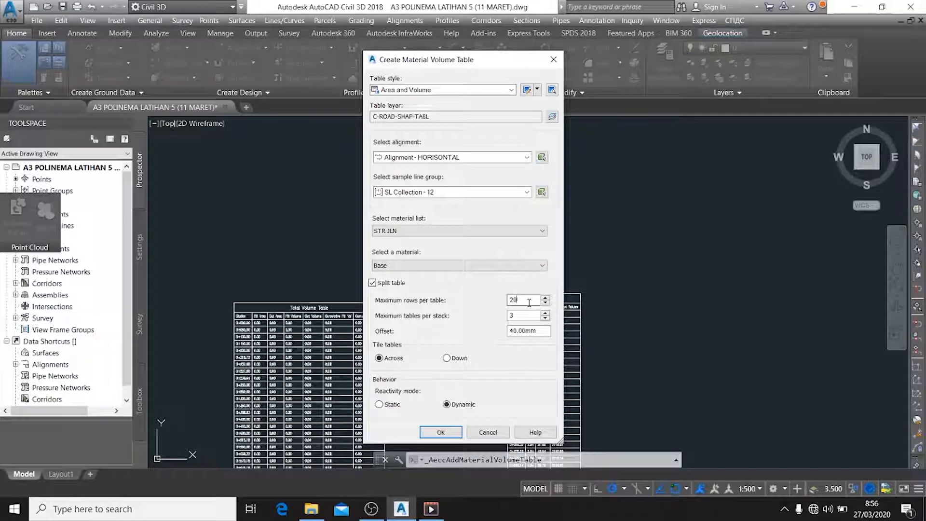
left_click(442, 434)
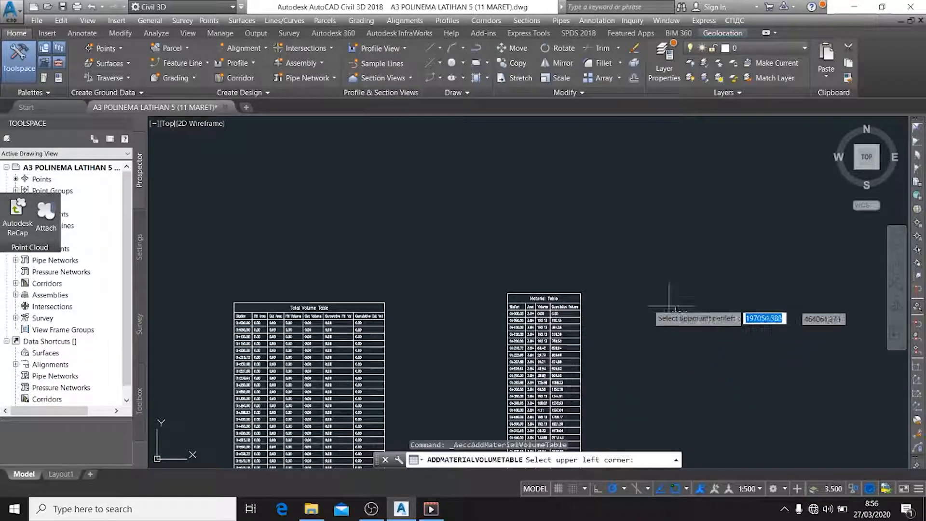
middle_click_drag(603, 290, 511, 234)
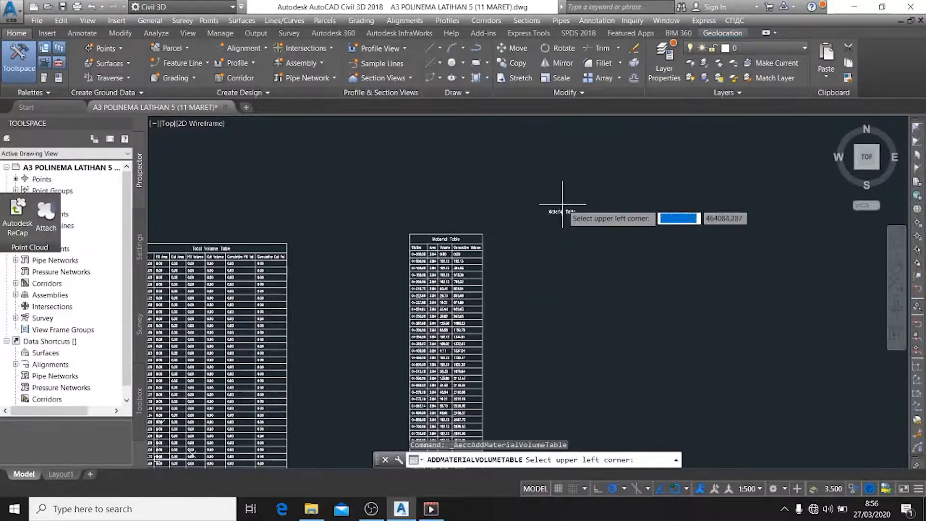
left_click(581, 231)
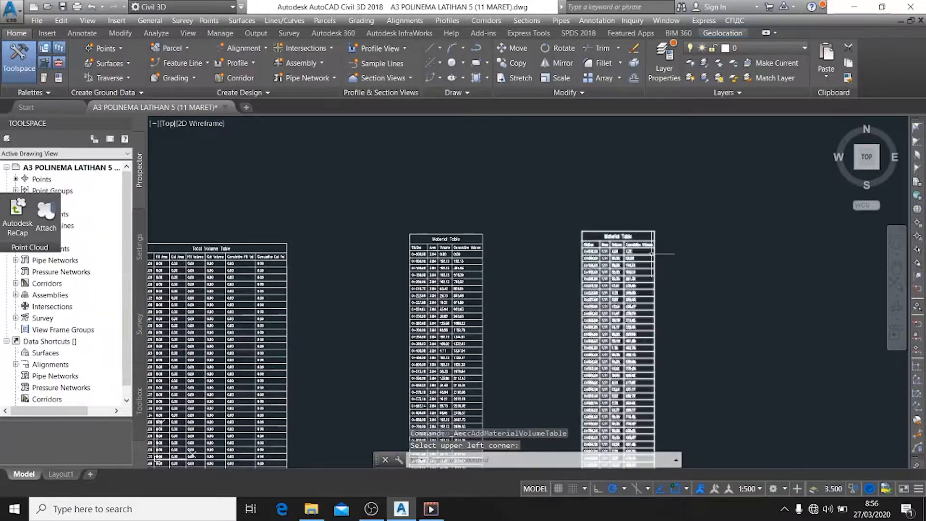
Read down the Subbase and Base material tables to the cumulative volumes in their last rows
middle_click_drag(637, 318, 691, 258)
scroll(692, 258, "up", 4)
scroll(714, 265, "down", 4)
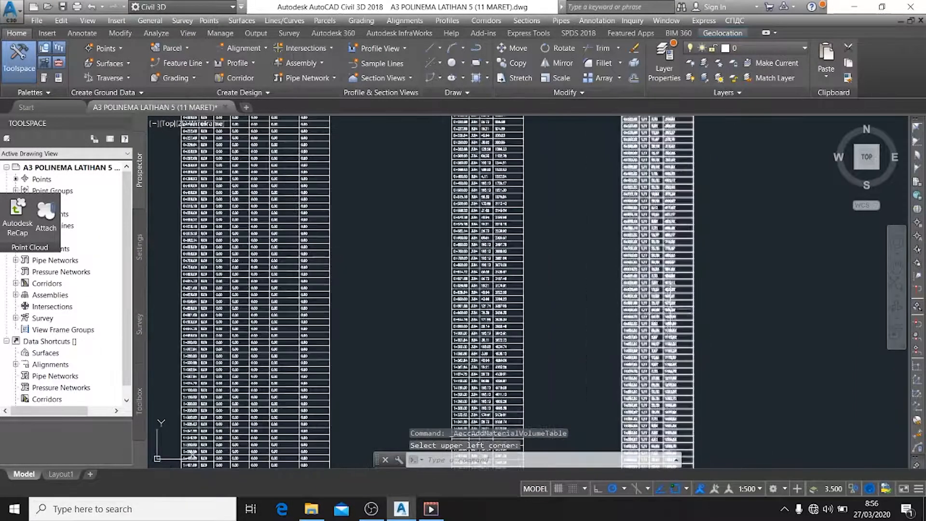
scroll(716, 267, "up", 1)
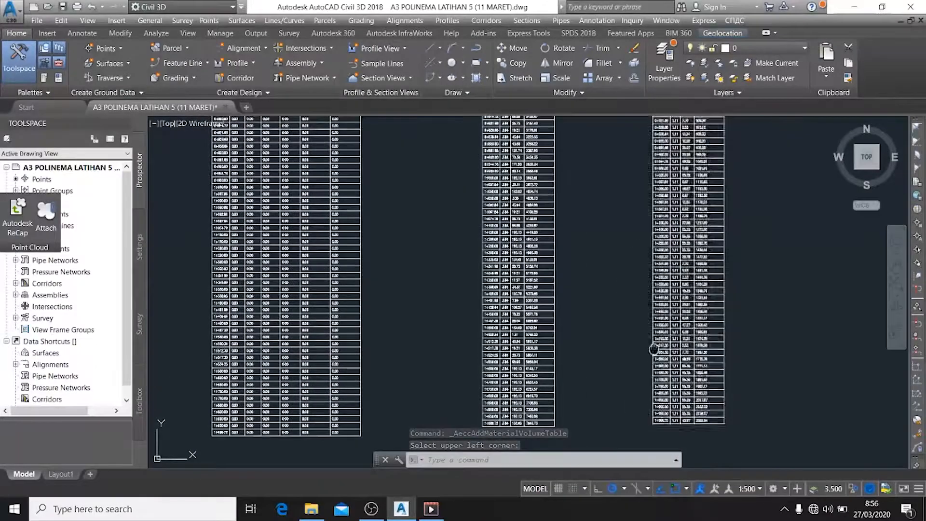
scroll(685, 356, "up", 3)
scroll(685, 357, "up", 2)
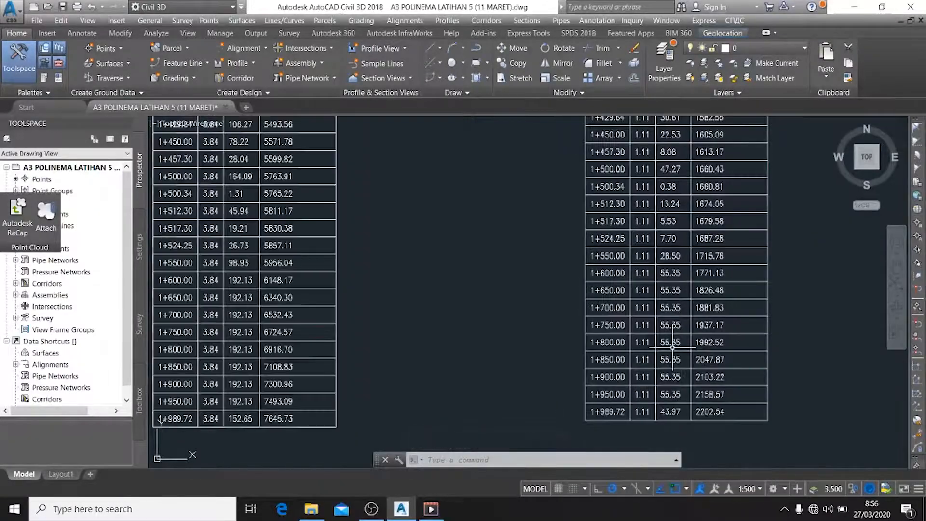
scroll(504, 303, "down", 3)
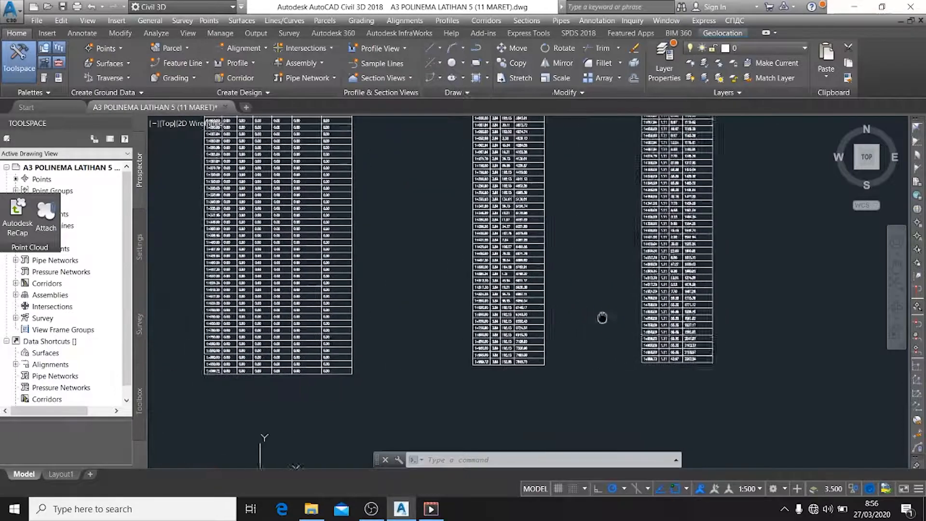
Inspect the cross section at station 0+300.00 and review the material section styles in its section view group properties
scroll(685, 357, "up", 3)
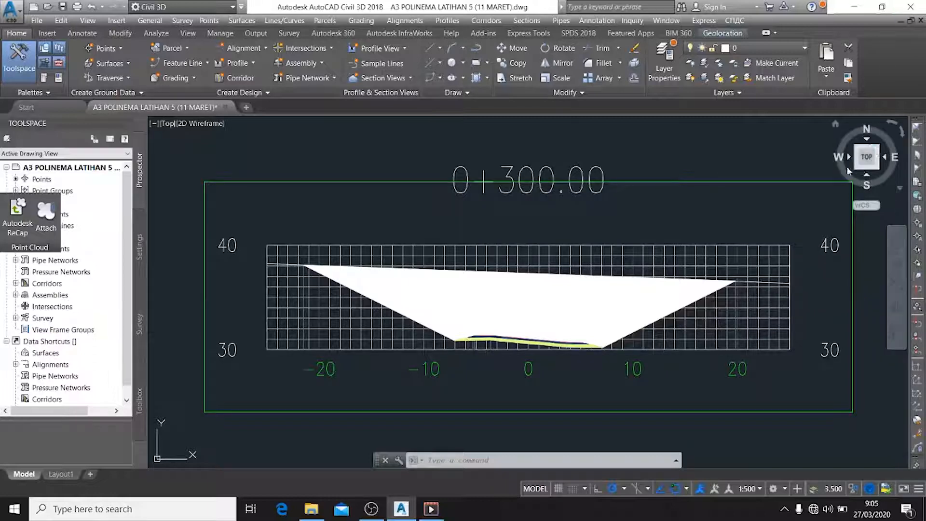
scroll(594, 259, "up", 2)
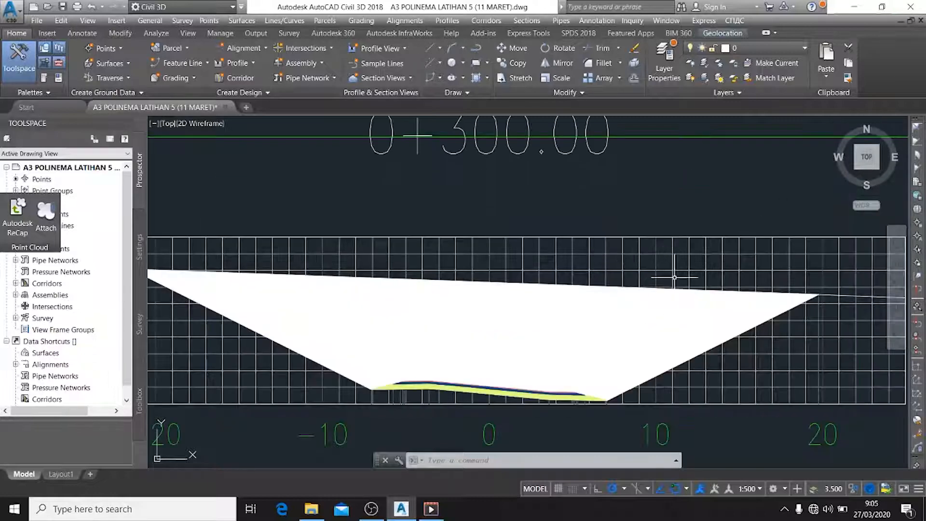
scroll(807, 302, "down", 2)
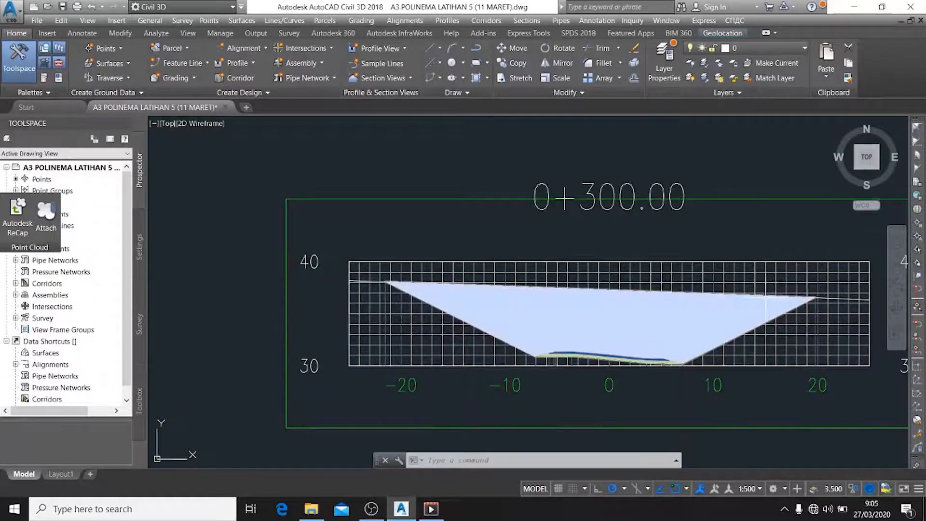
left_click(765, 297)
key("Escape")
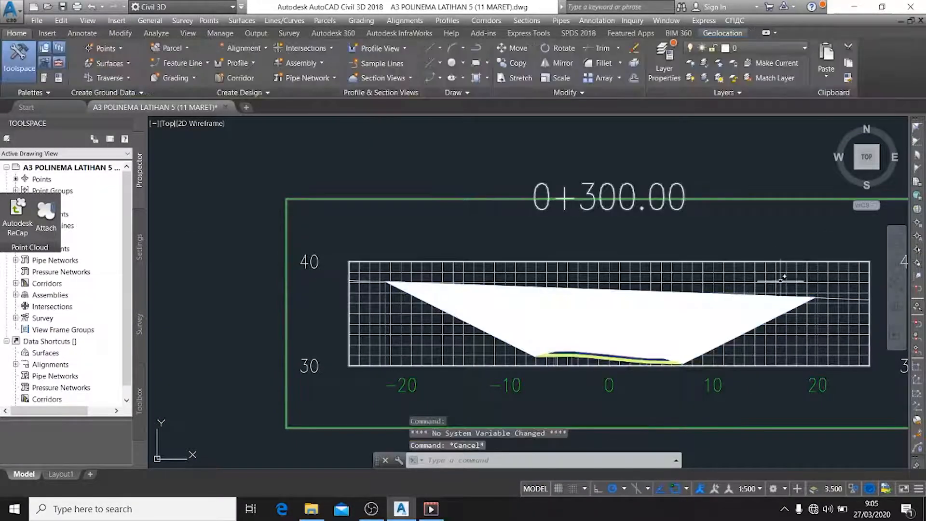
left_click(771, 274)
right_click(772, 278)
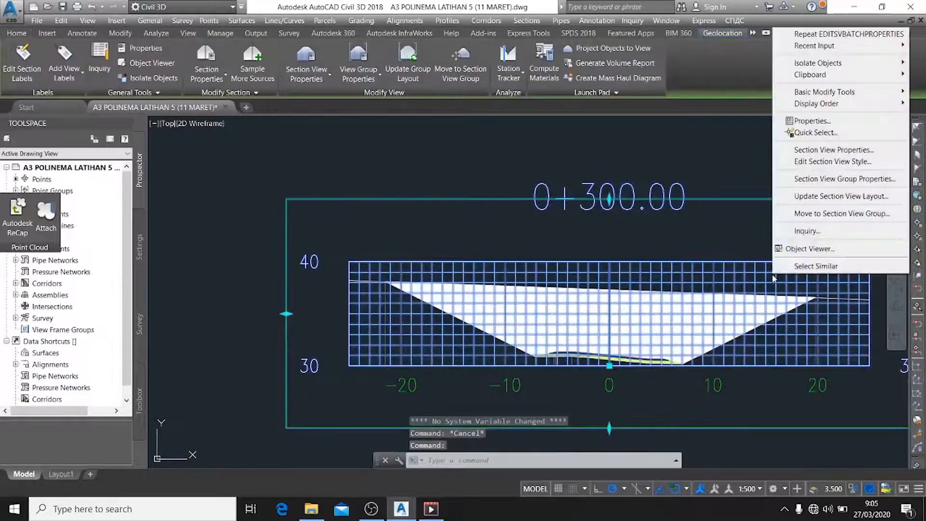
left_click(848, 182)
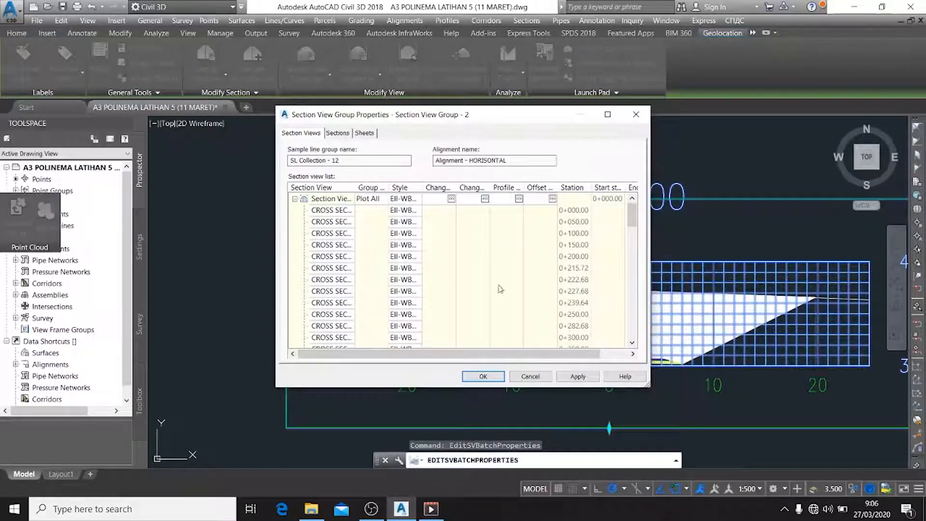
left_click(338, 133)
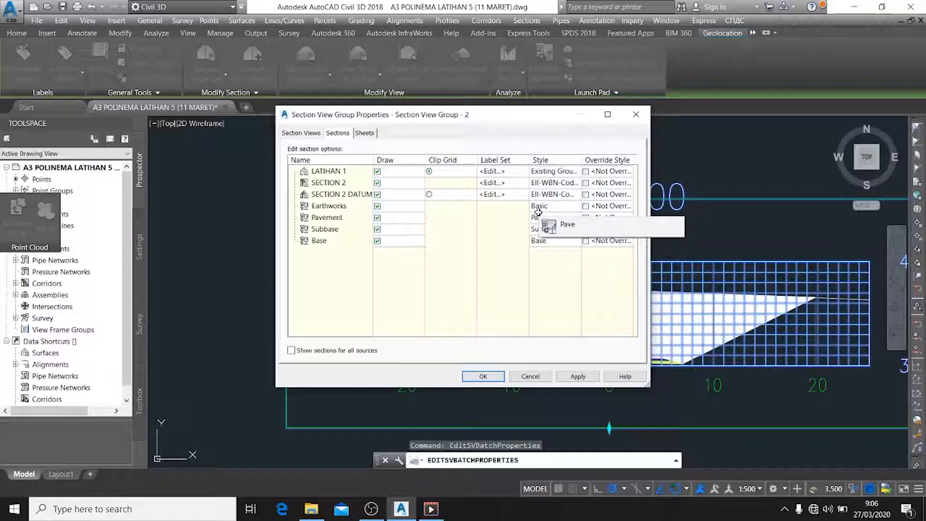
left_click(532, 377)
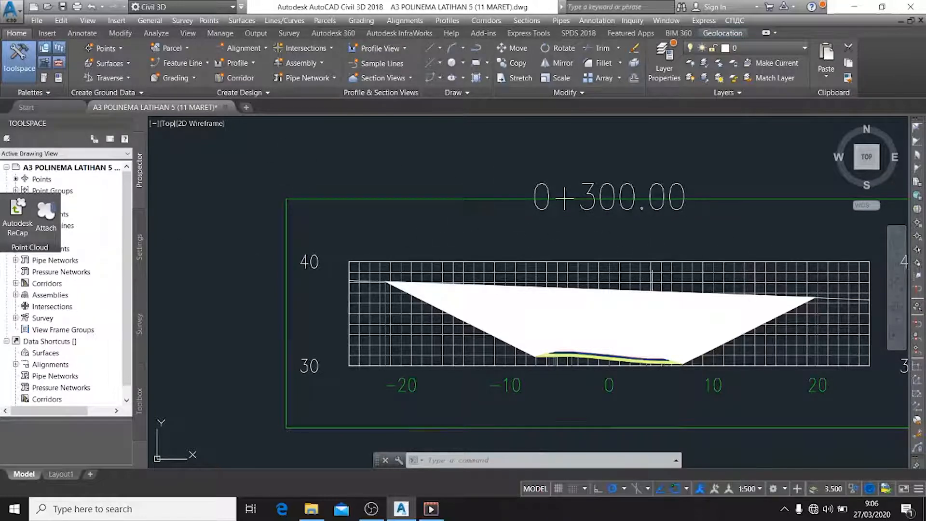
Open the Earthworks material's Basic shape style from the 0+300.00 section view group properties and show its display settings for the Section view direction
left_click(692, 270)
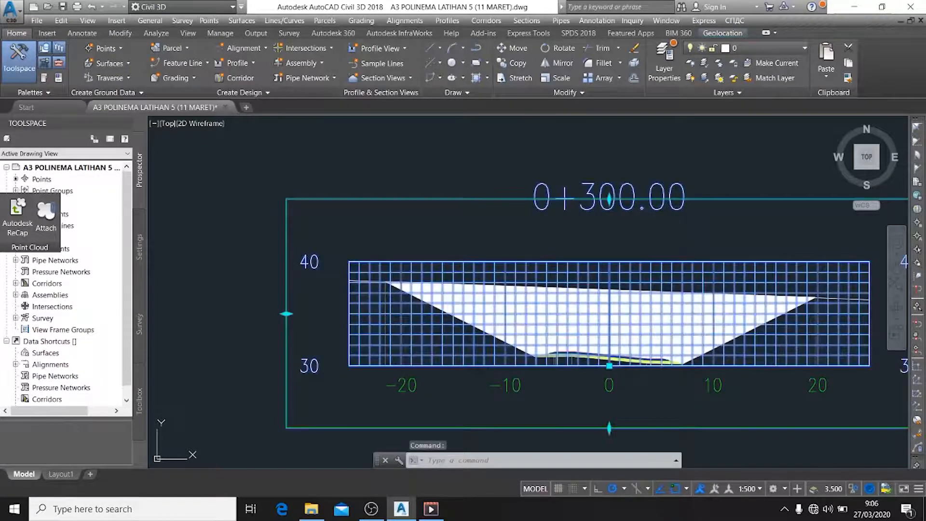
right_click(692, 270)
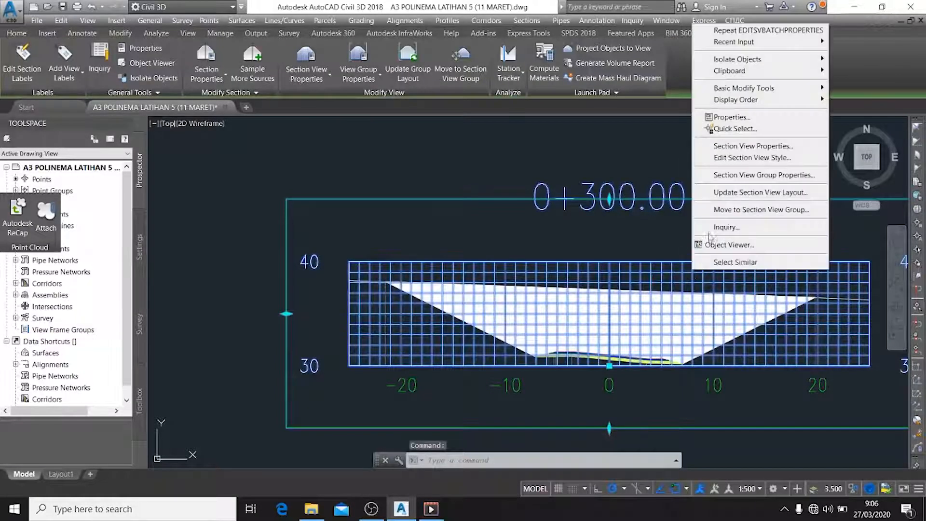
left_click(755, 175)
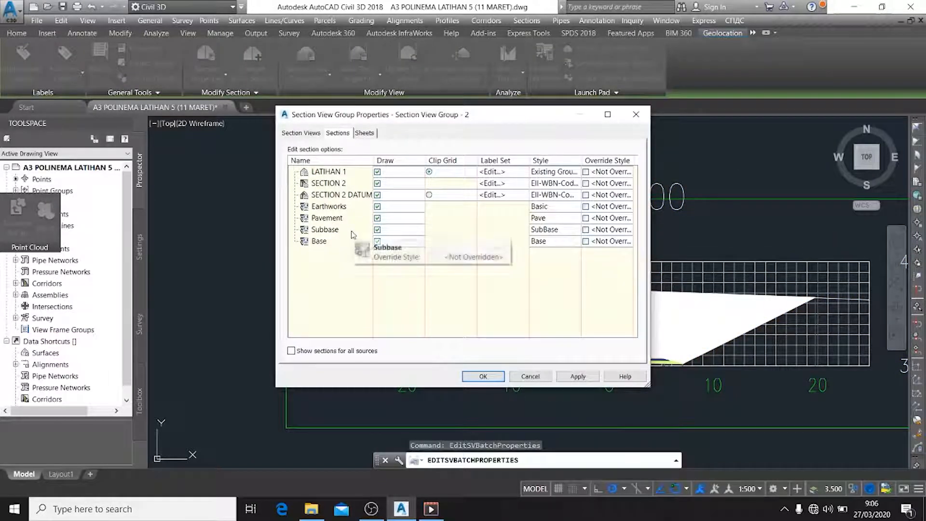
left_click(559, 212)
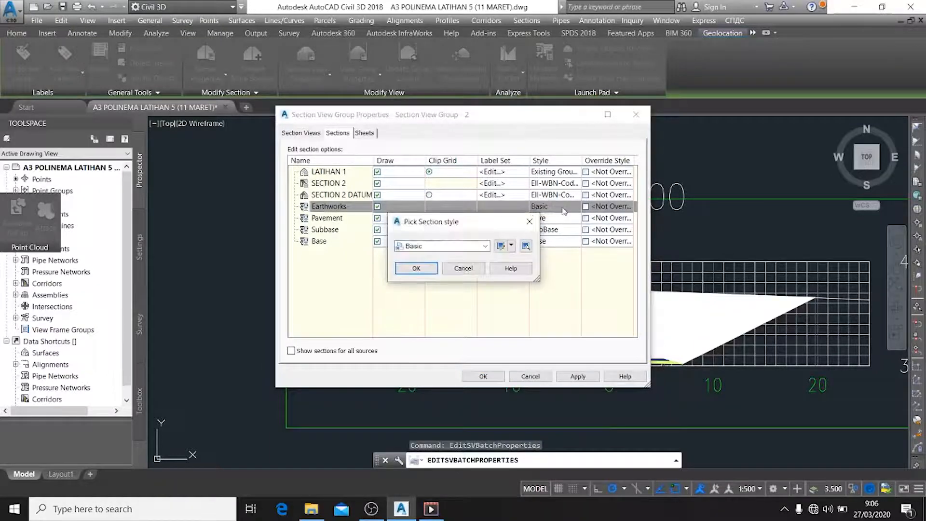
left_click(502, 247)
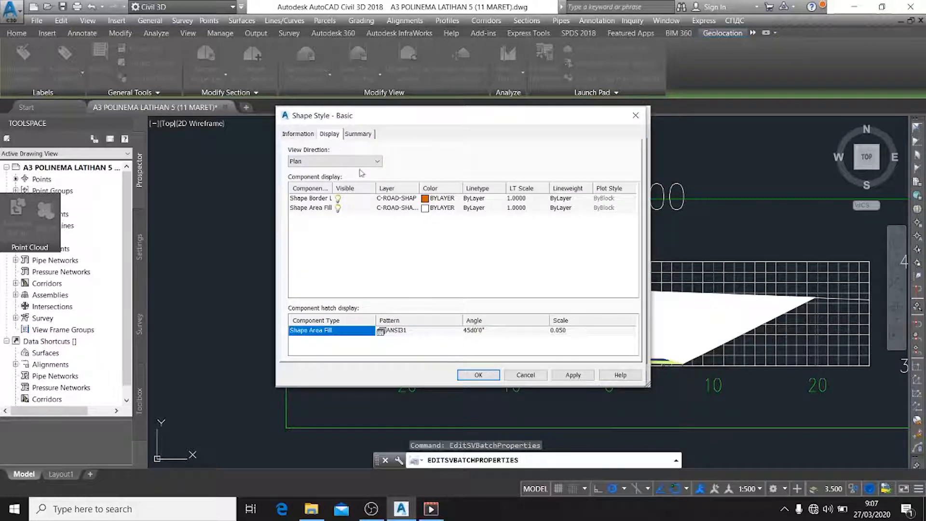
left_click(373, 163)
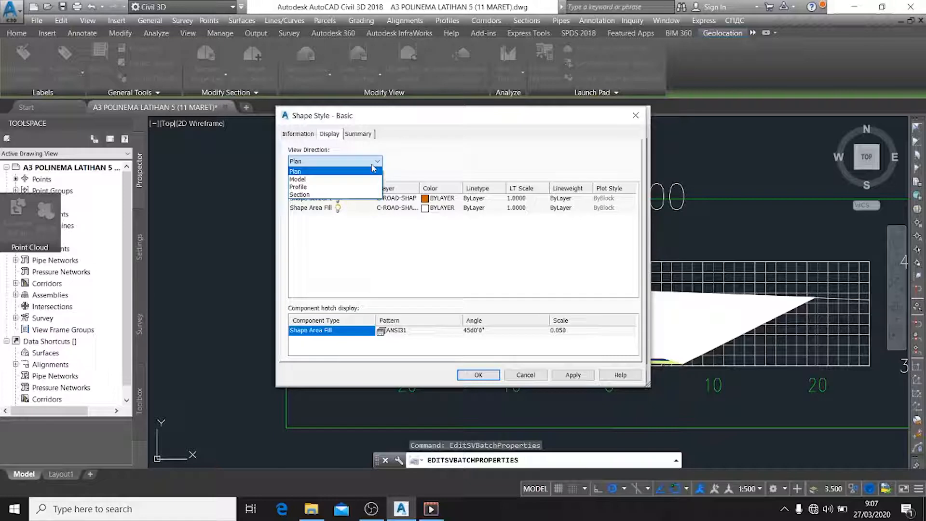
left_click(333, 194)
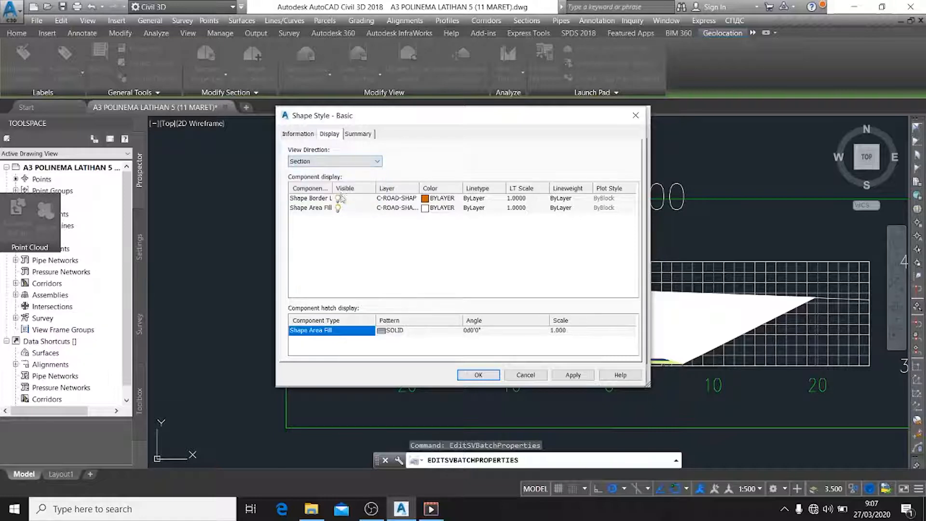
Set the Shape Area Fill hatch to an angle of 45 degrees and a scale of 0.050
left_click(490, 331)
type("45")
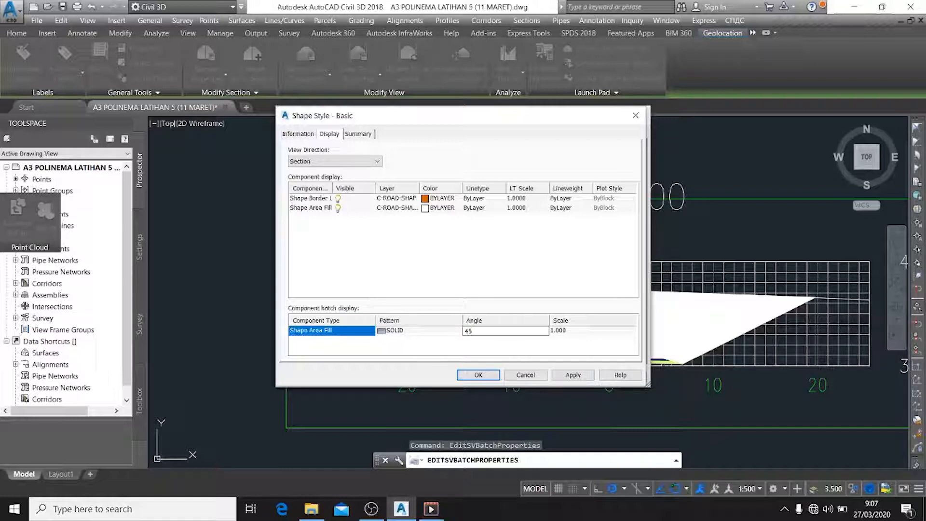
left_click(570, 331)
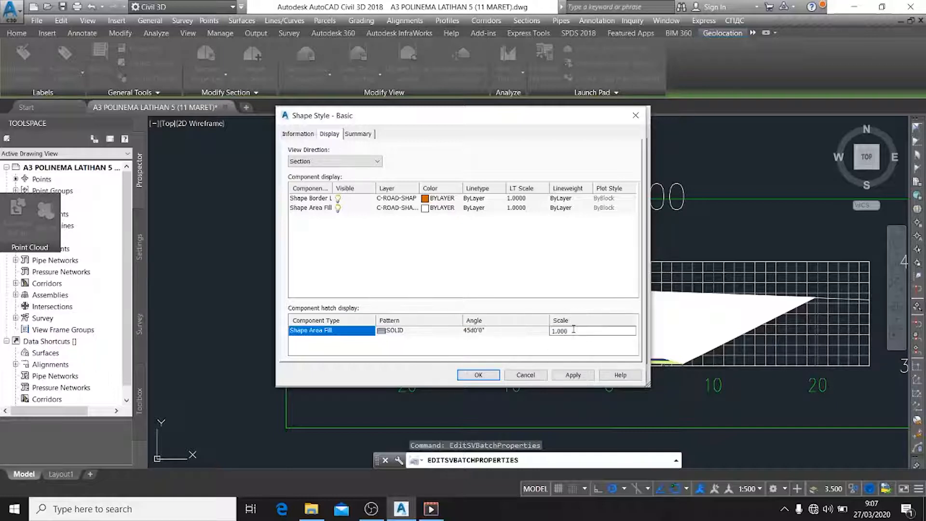
type("0.05")
left_click(471, 267)
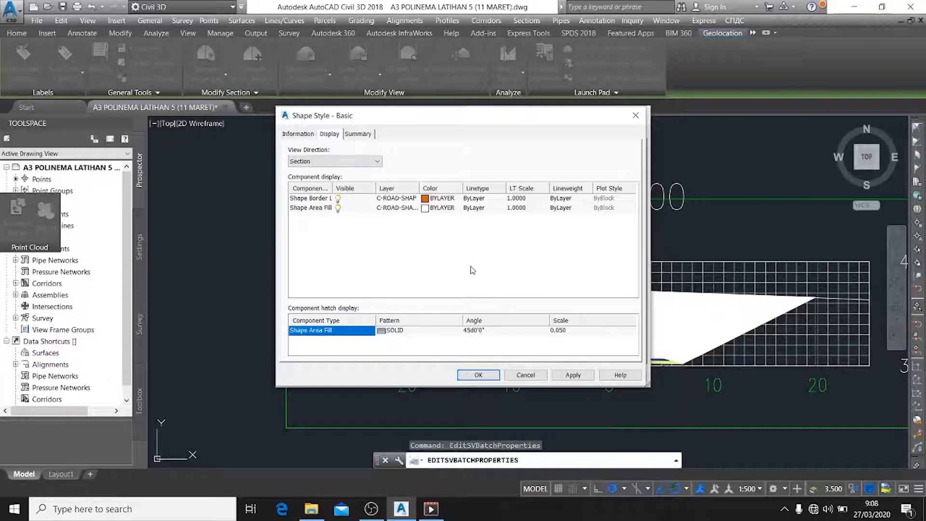
Change the Shape Area Fill hatch pattern to predefined ANSI31 and apply the edited Basic style to the Earthworks sections in the group
left_click(412, 338)
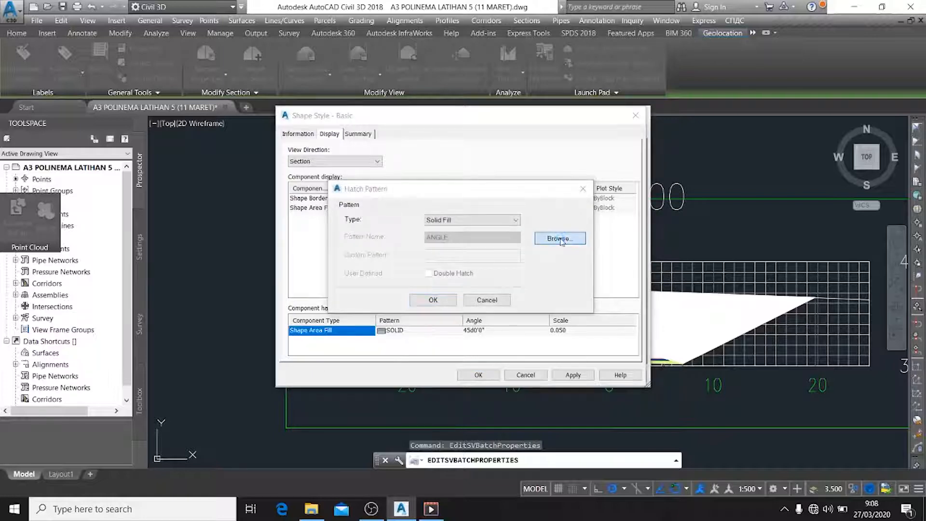
left_click(560, 239)
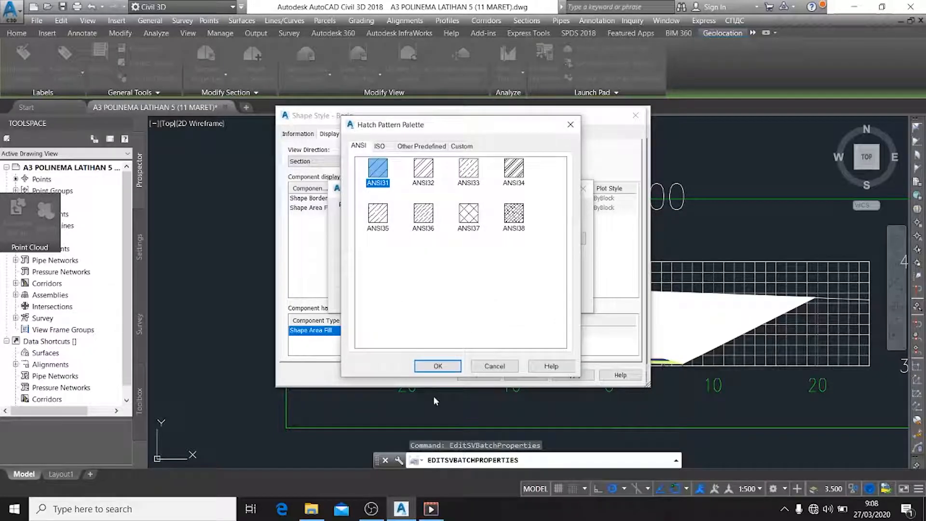
left_click(439, 368)
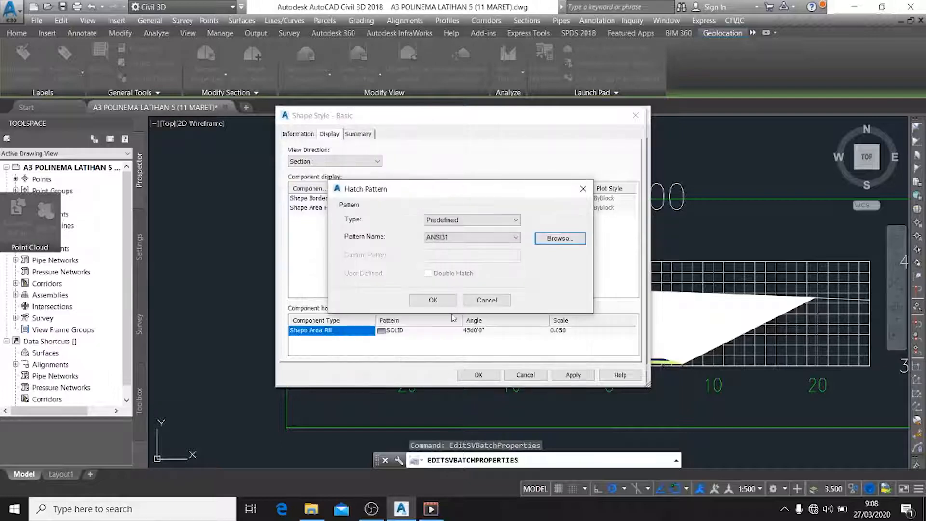
left_click(433, 300)
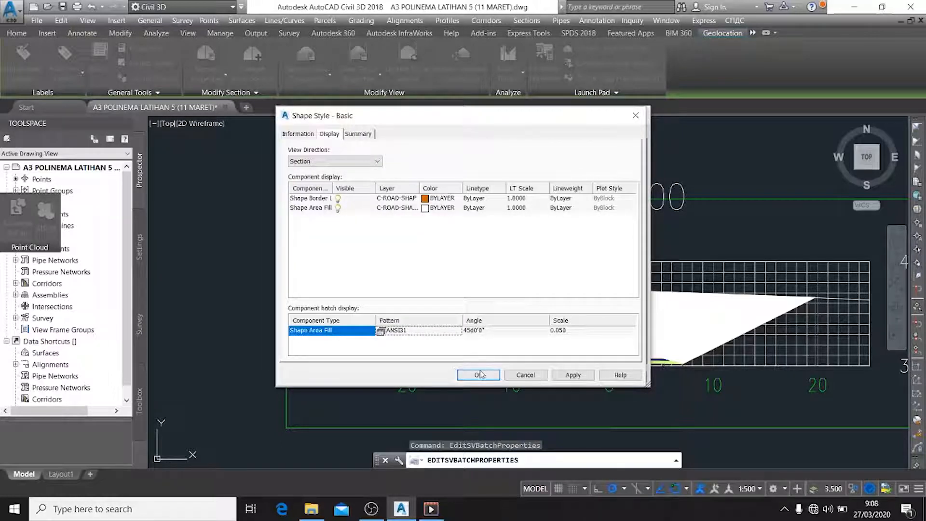
left_click(573, 375)
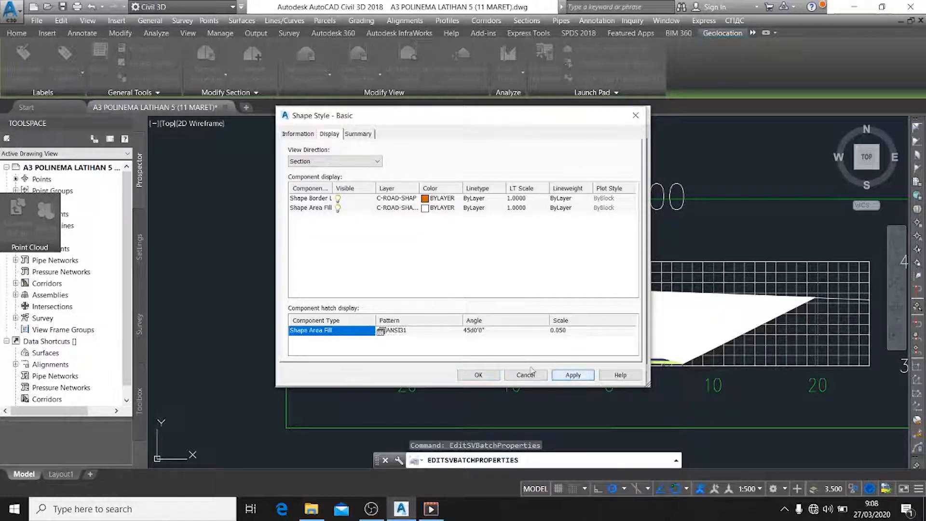
left_click(476, 376)
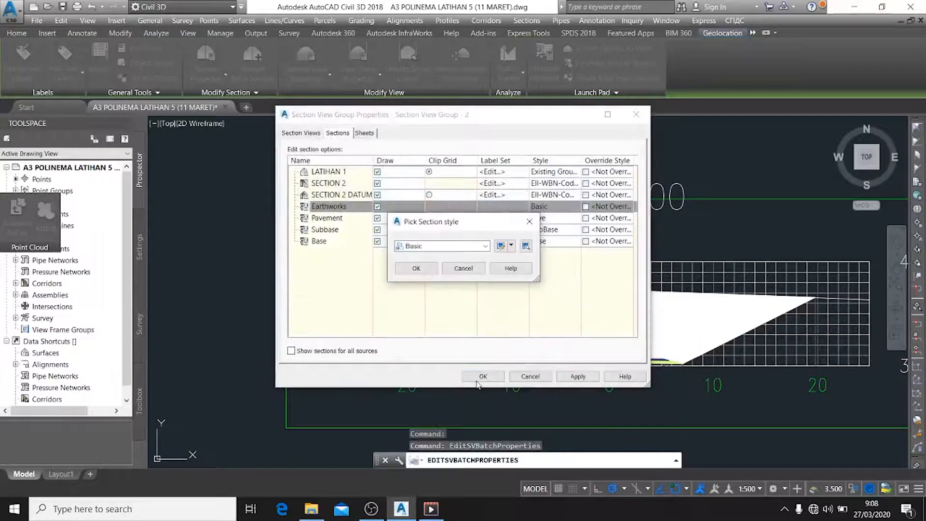
left_click(416, 268)
left_click(577, 376)
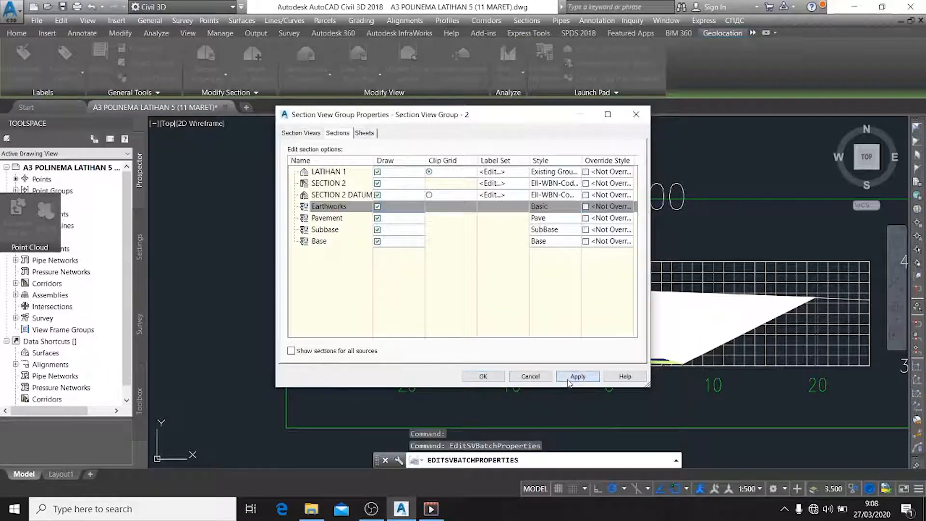
left_click(521, 378)
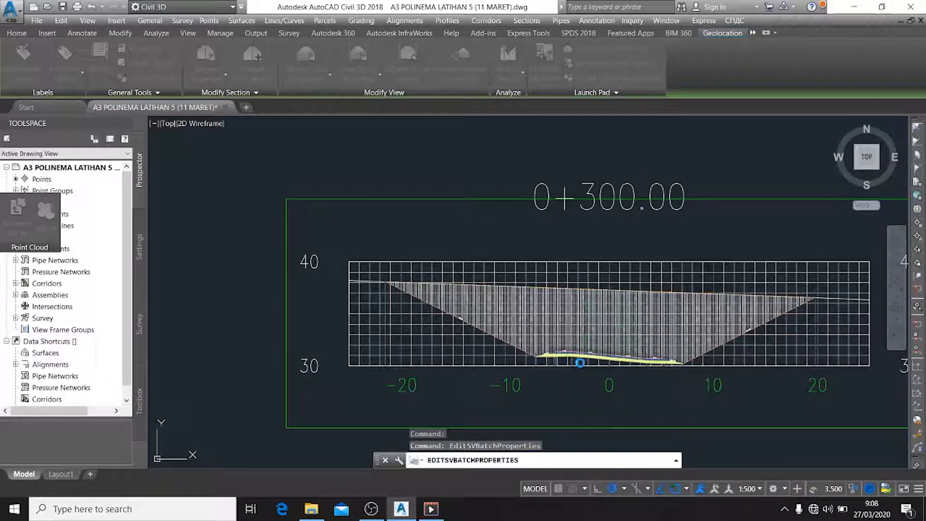
Examine the earthworks hatching in the cross section at 0+300.00, the neighbouring section views and the one at 0+215.72
scroll(665, 342, "up", 4)
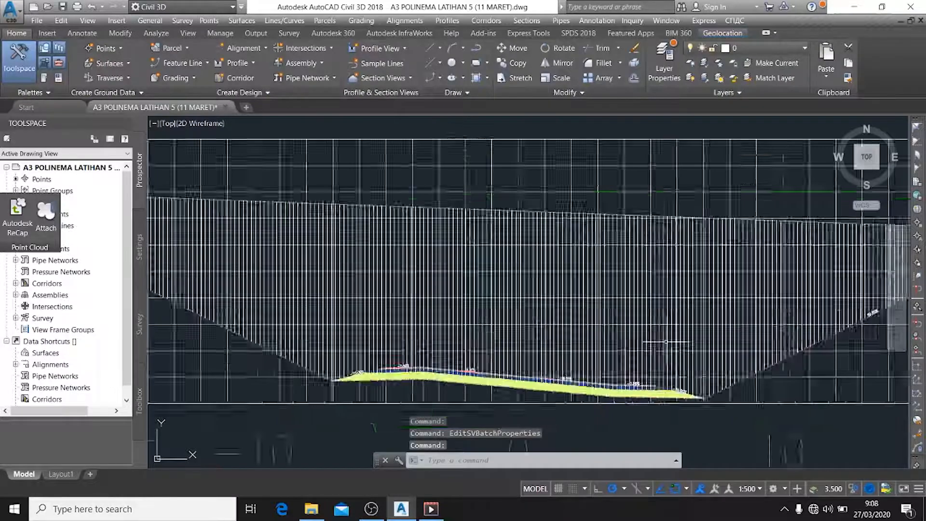
scroll(666, 341, "down", 5)
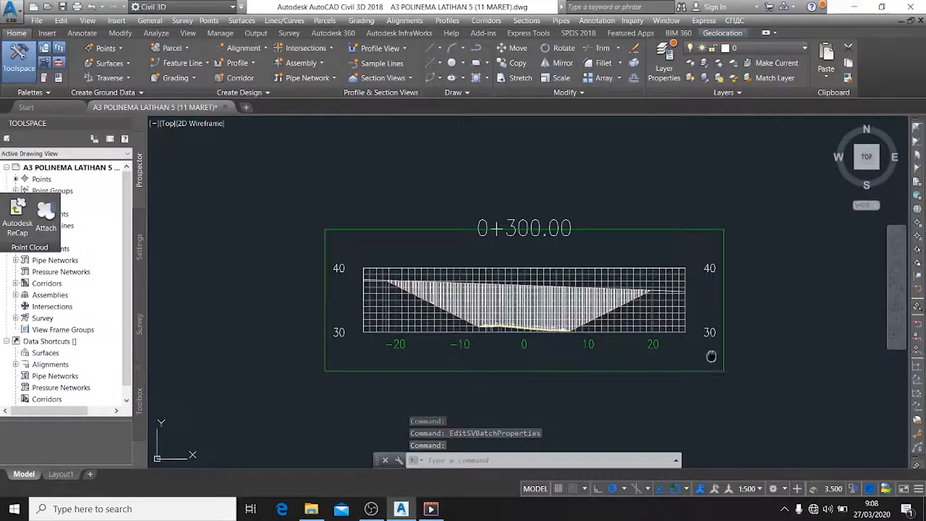
middle_click_drag(711, 356, 416, 304)
scroll(819, 383, "down", 5)
middle_click_drag(769, 363, 796, 315)
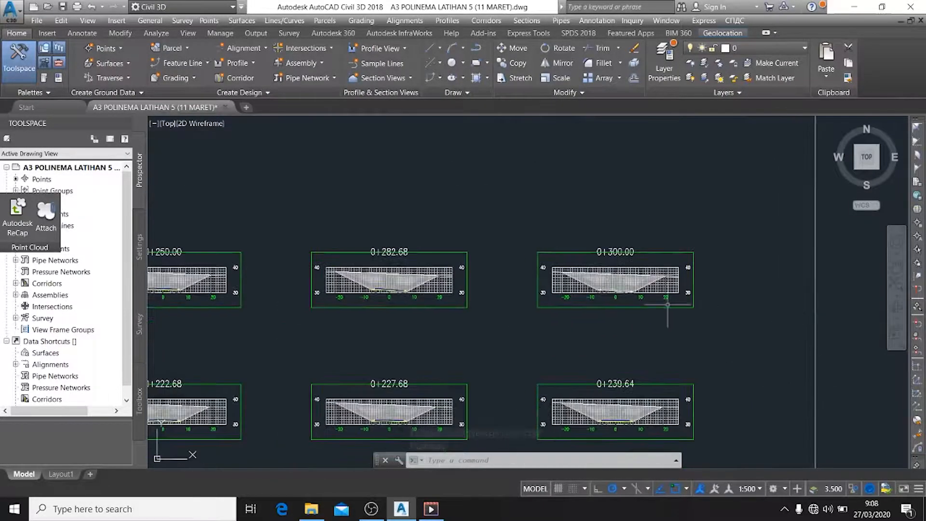
scroll(614, 420, "up", 6)
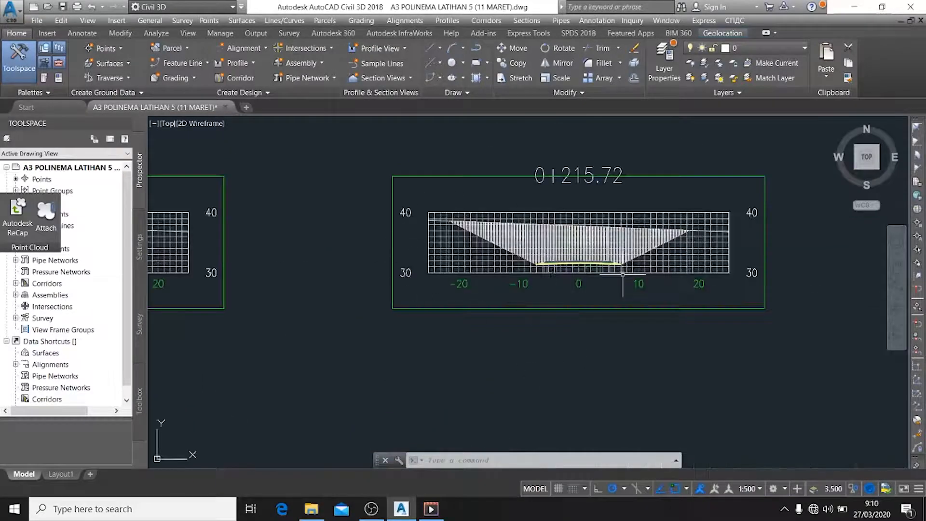
scroll(632, 212, "up", 2)
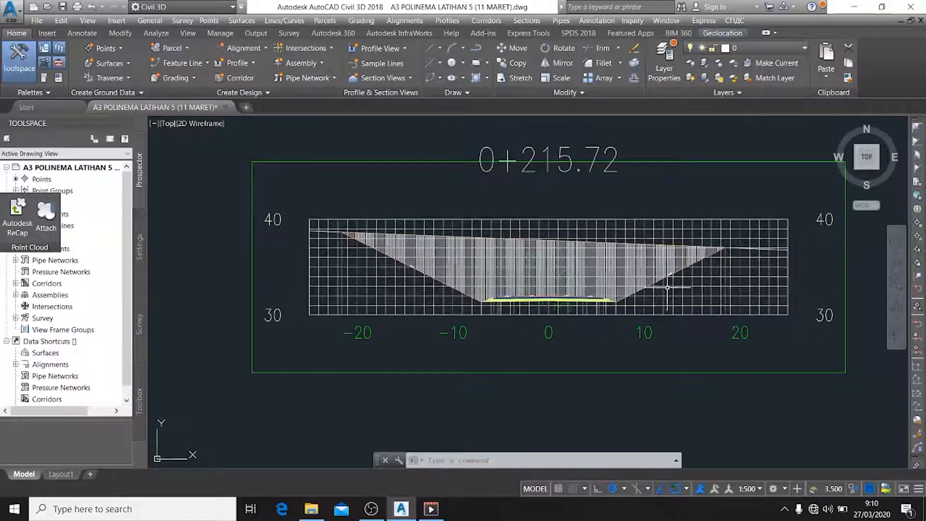
left_click(684, 281)
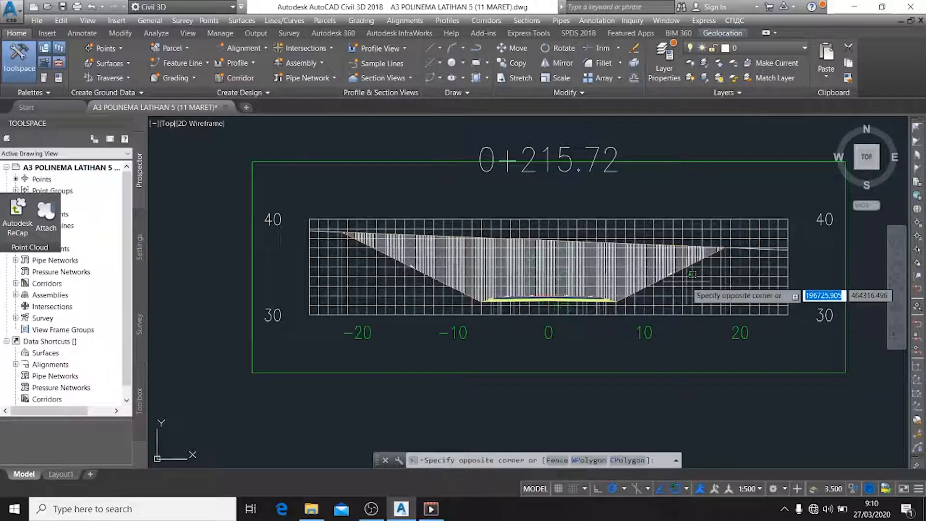
left_click(664, 271)
right_click(685, 288)
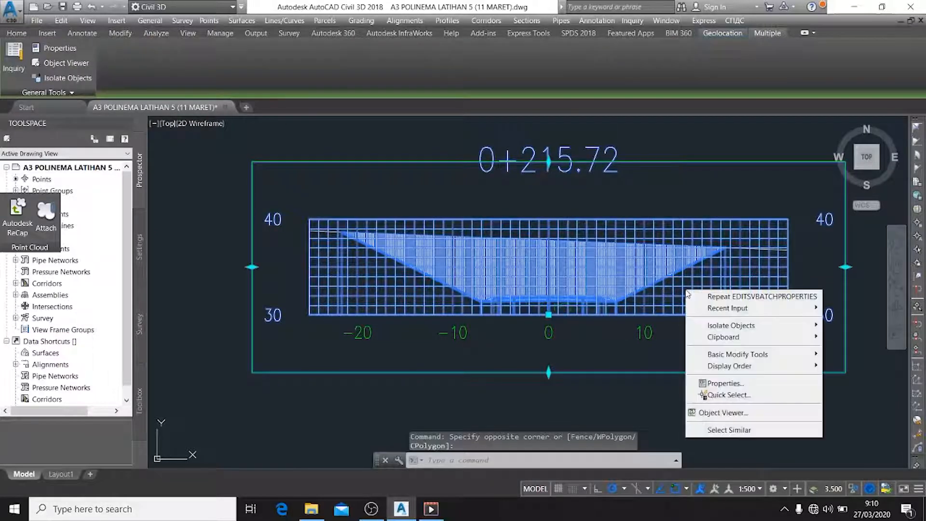
key("Escape")
key("Escape")
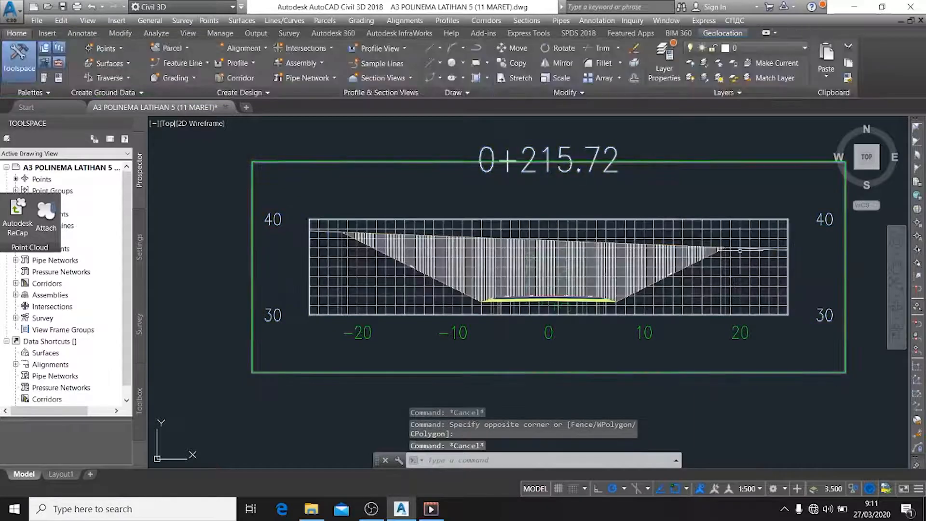
Edit the section view style of station 0+215.72 and set the bottom horizontal axis's major tick interval to 2 m
left_click(738, 258)
right_click(739, 266)
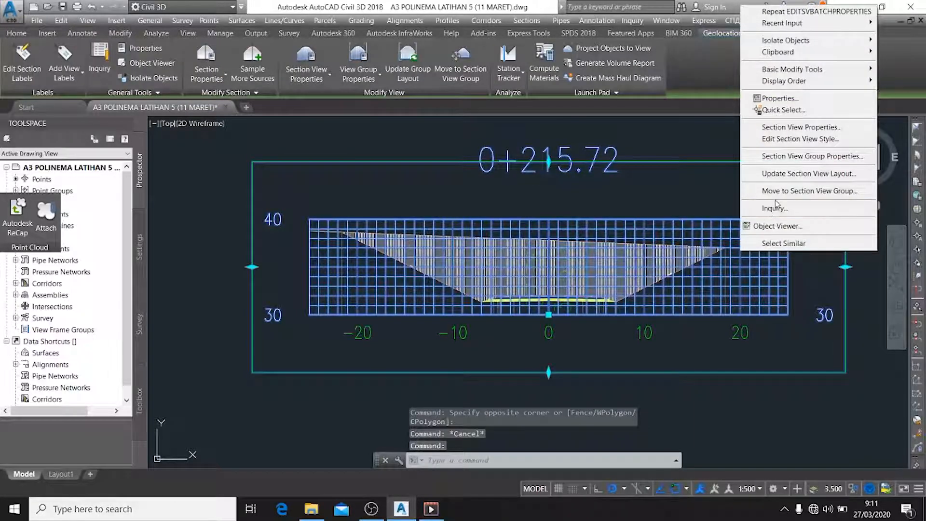
left_click(811, 141)
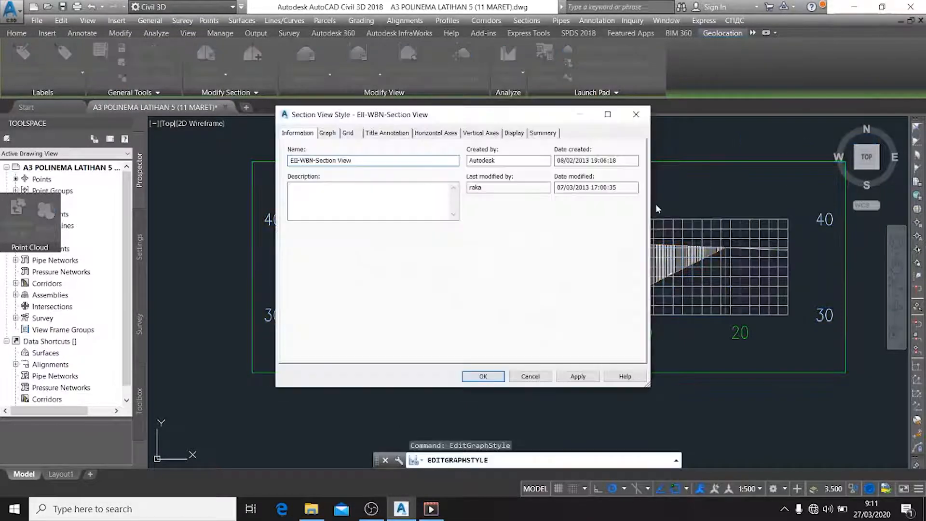
left_click(452, 136)
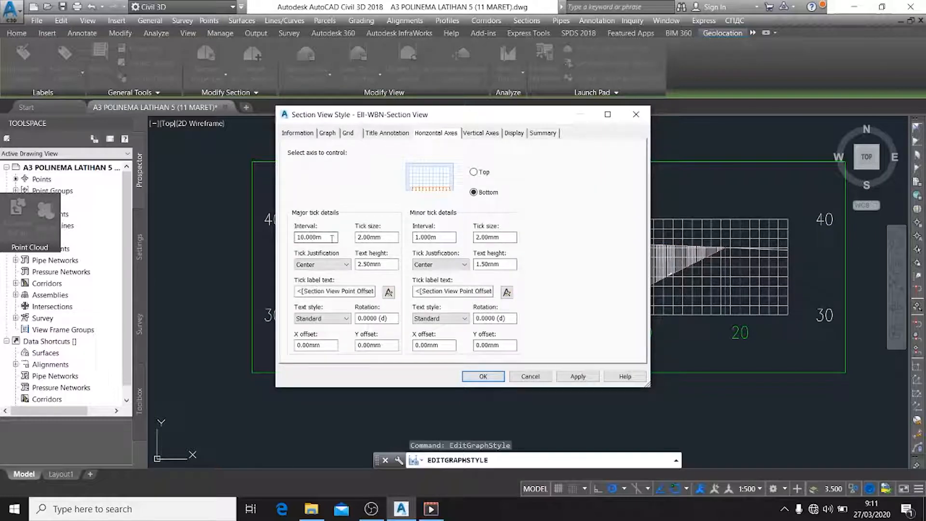
left_click_drag(332, 238, 297, 238)
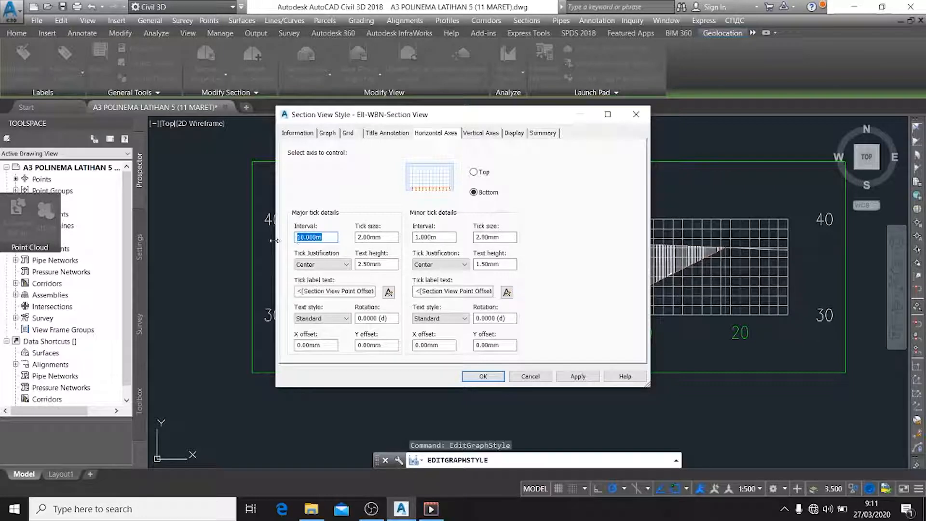
type("2")
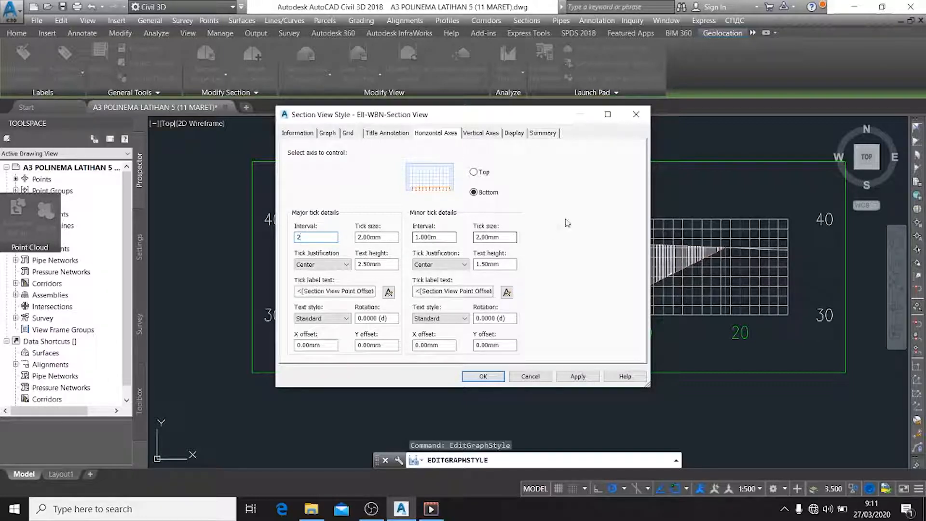
Set the left vertical axis's major tick interval to 2 m and apply the section view style
left_click(482, 136)
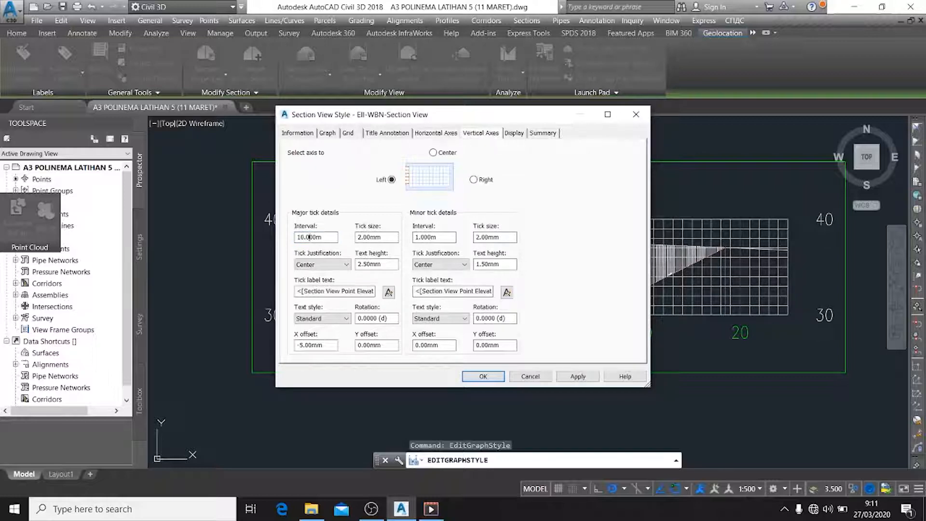
double_click(329, 240)
type("2")
left_click(584, 376)
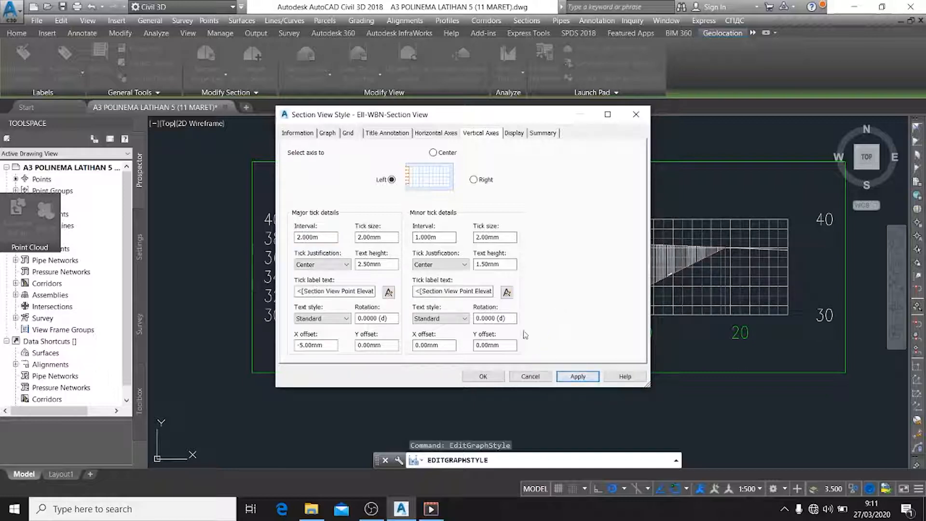
left_click(482, 376)
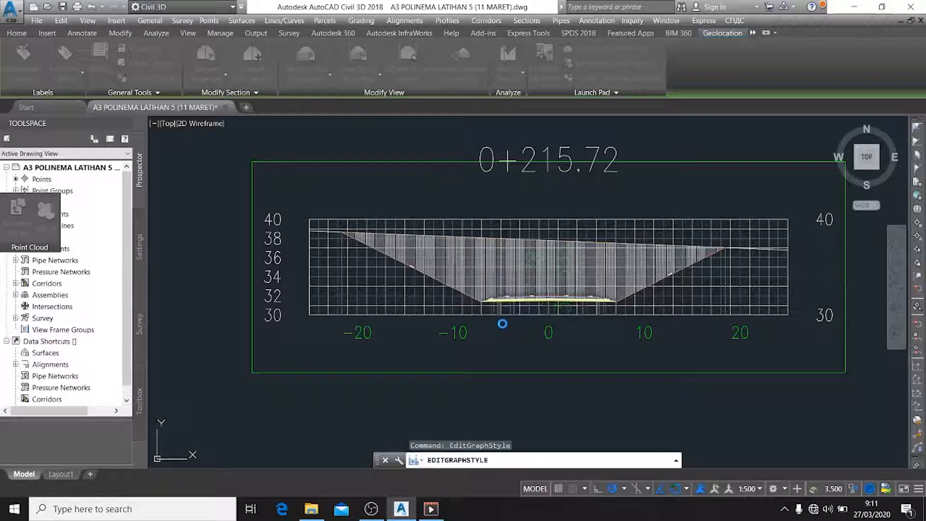
Check the offset and elevation labels on the axes of the 0+215.72 section view and its neighbours
scroll(596, 283, "down", 3)
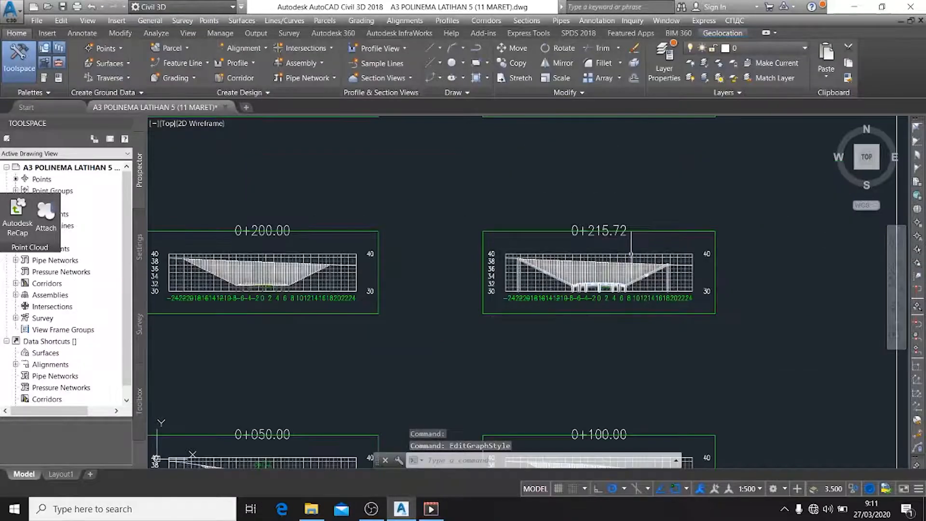
scroll(593, 252, "up", 4)
scroll(577, 259, "down", 2)
scroll(578, 259, "down", 3)
middle_click_drag(491, 248, 606, 335)
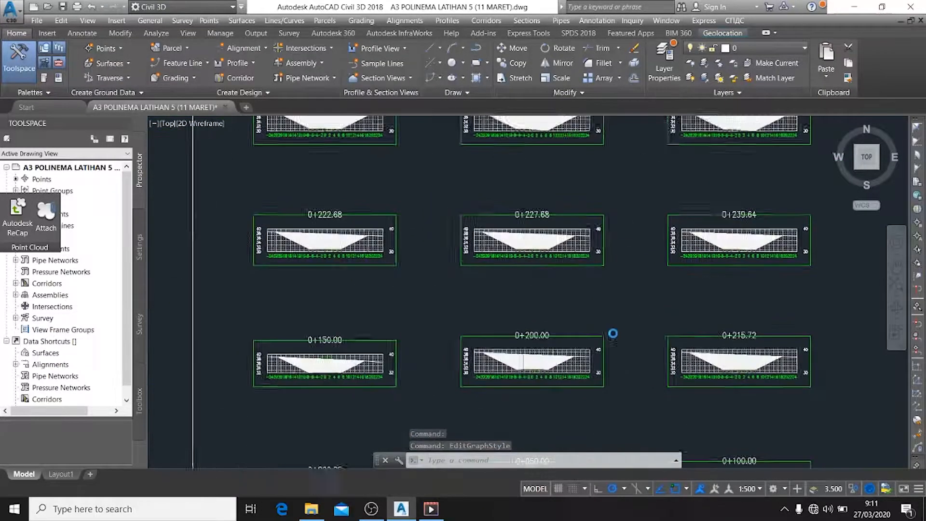